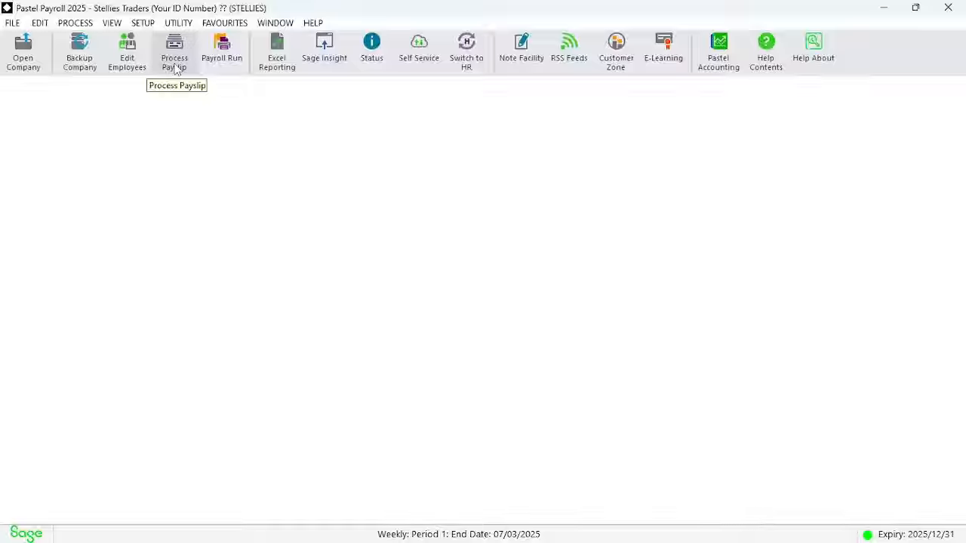
# - Open payslip processing, check the second employee's default payslip transactions, and return to the first employee's payslip
pyautogui.click(175, 67)
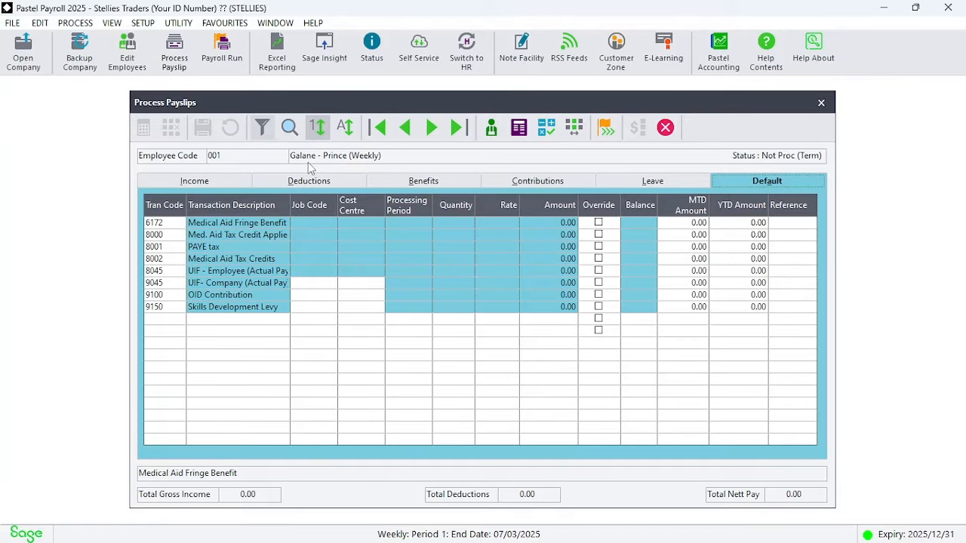
pyautogui.click(291, 131)
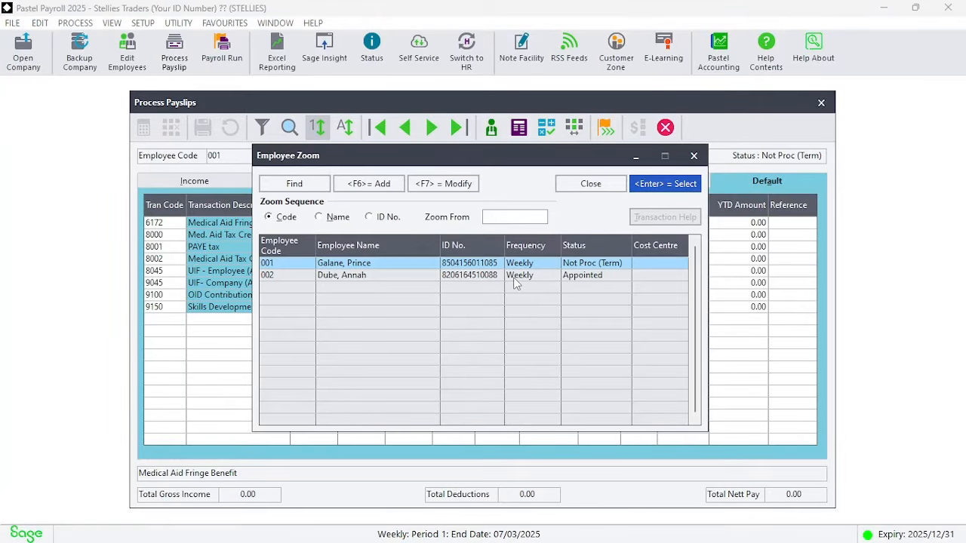
pyautogui.click(514, 276)
pyautogui.click(655, 188)
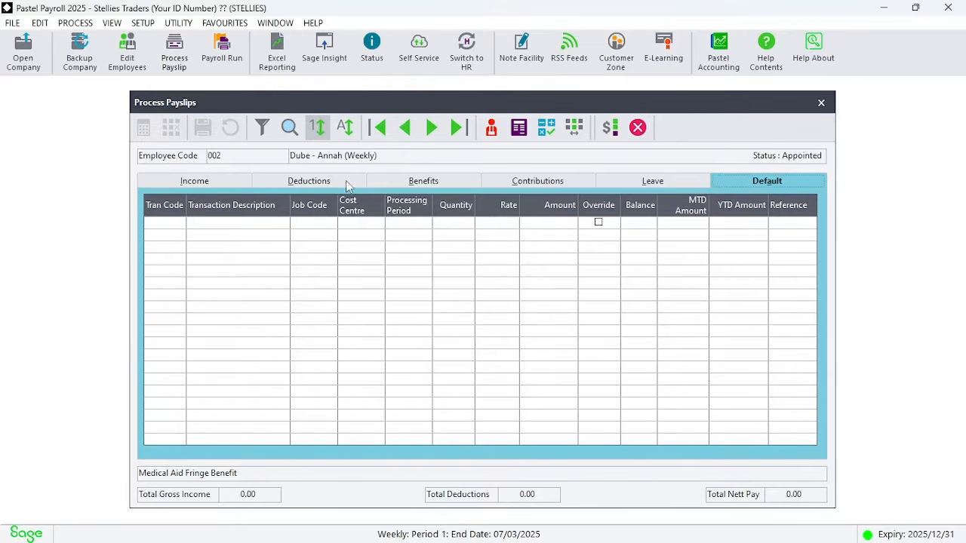
pyautogui.click(403, 128)
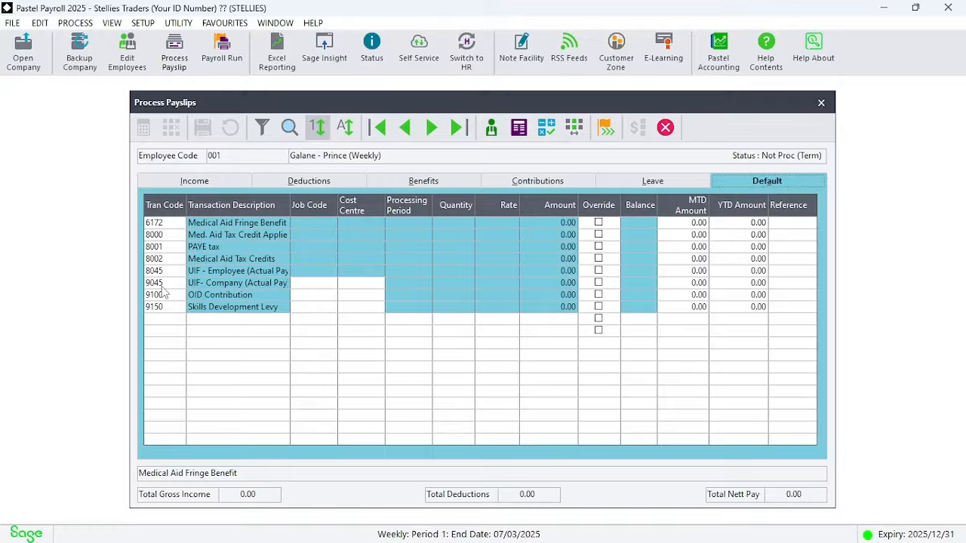
# - Add transaction 5002 (Hourly Wage) to the employee's default transactions with a quantity of 40 and no override
pyautogui.click(168, 329)
pyautogui.write('5002')
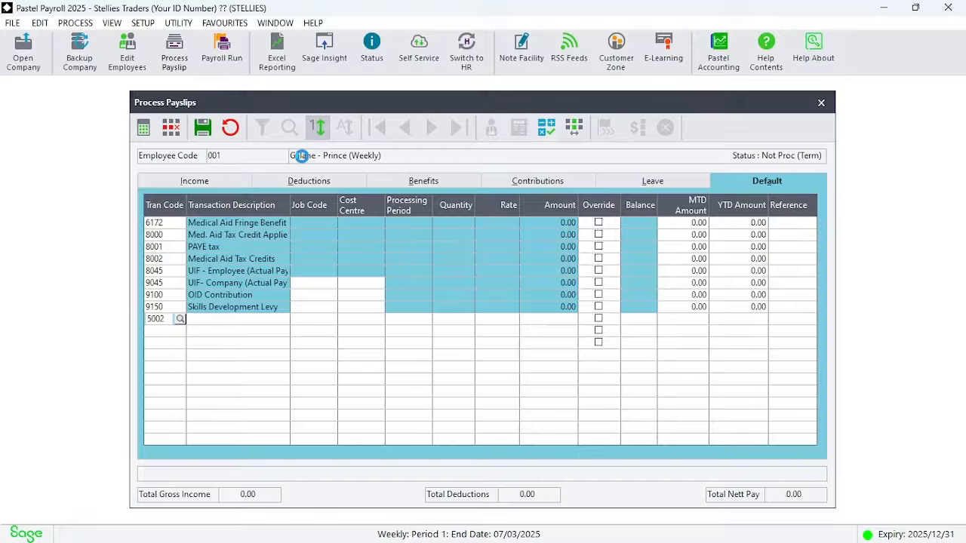
pyautogui.press('Tab')
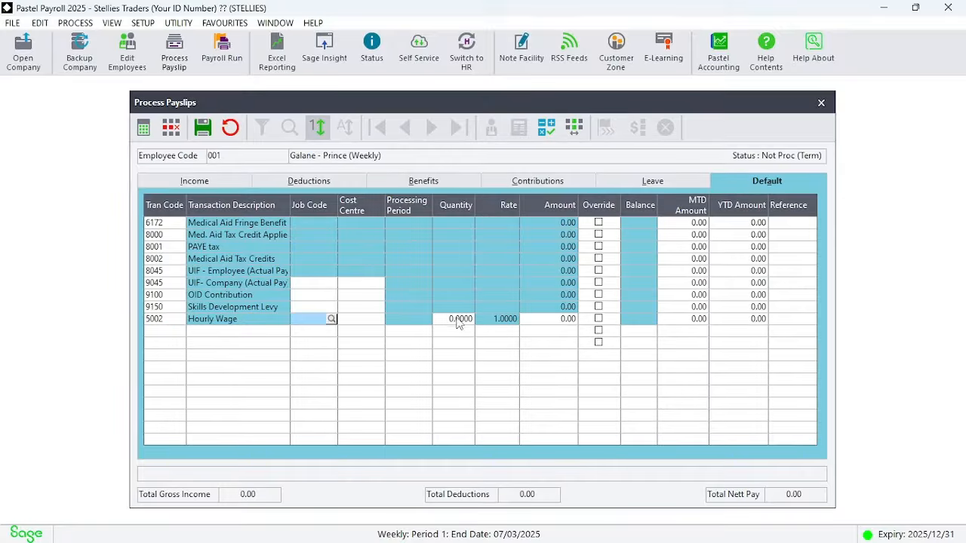
pyautogui.click(457, 320)
pyautogui.write('40')
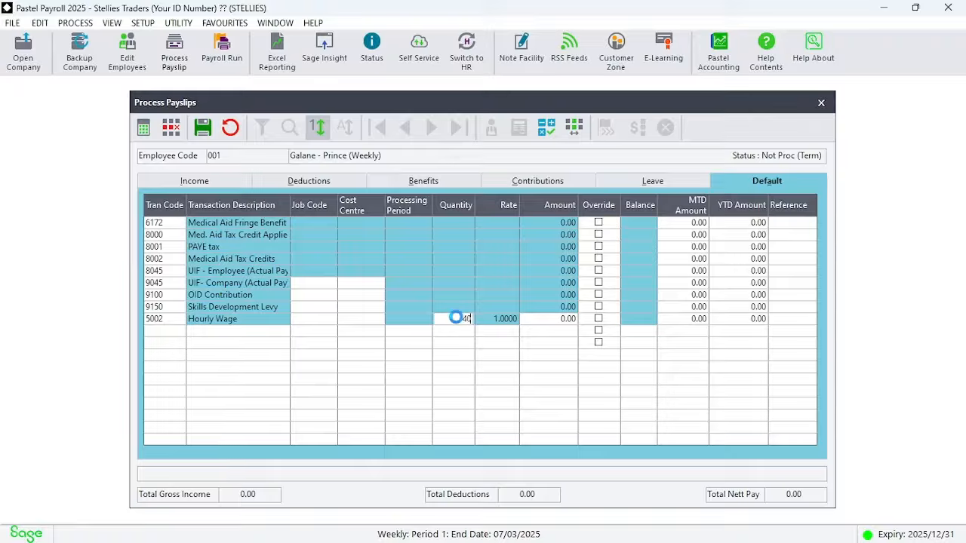
pyautogui.press('Tab')
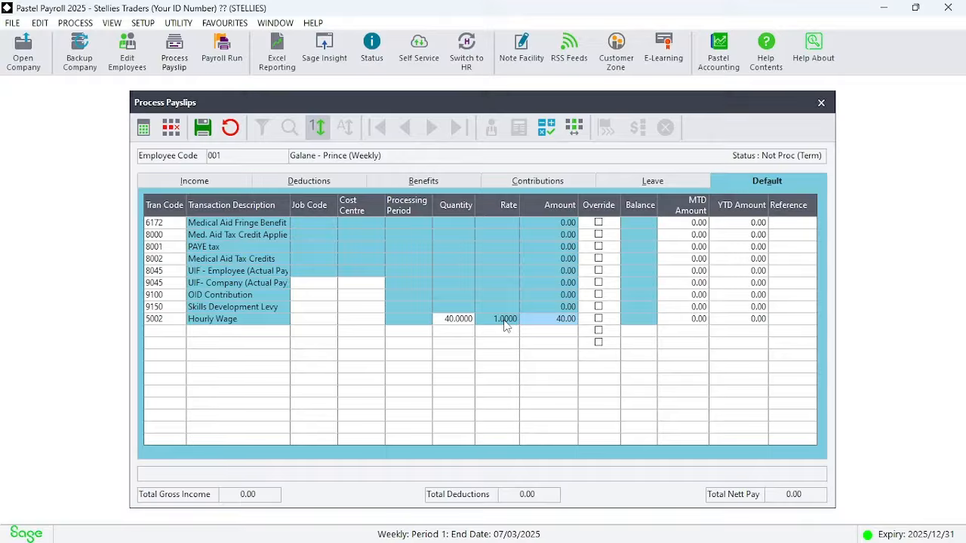
pyautogui.click(601, 321)
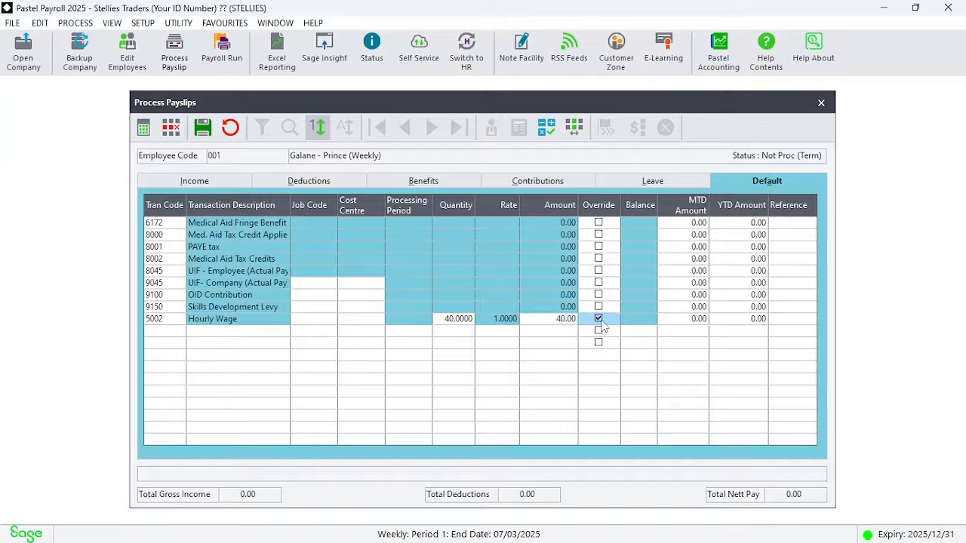
pyautogui.click(597, 318)
# - Switch to Calculator, multiply 40 by 120 to work out the wage amount, and close it
pyautogui.press('XF86Calculator')
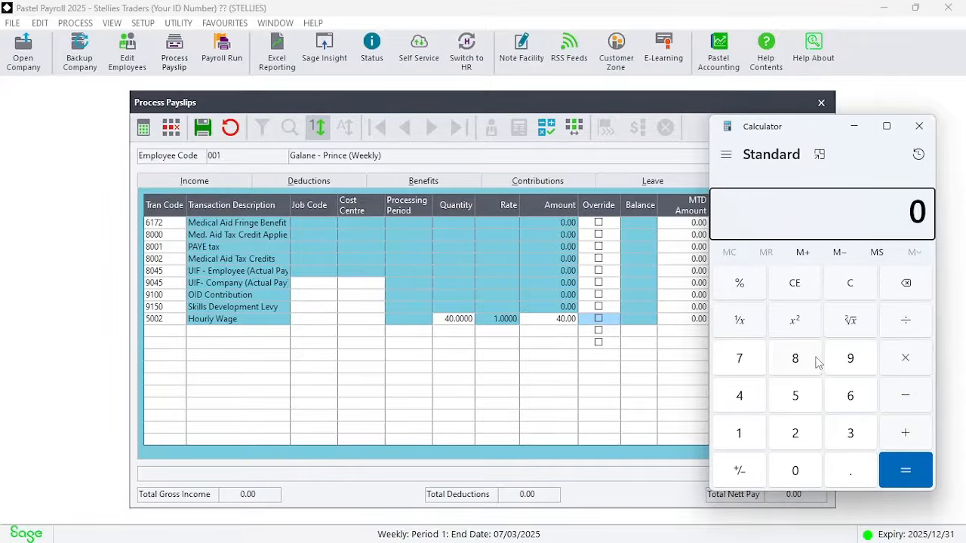
pyautogui.write('40')
pyautogui.press('*')
pyautogui.write('120')
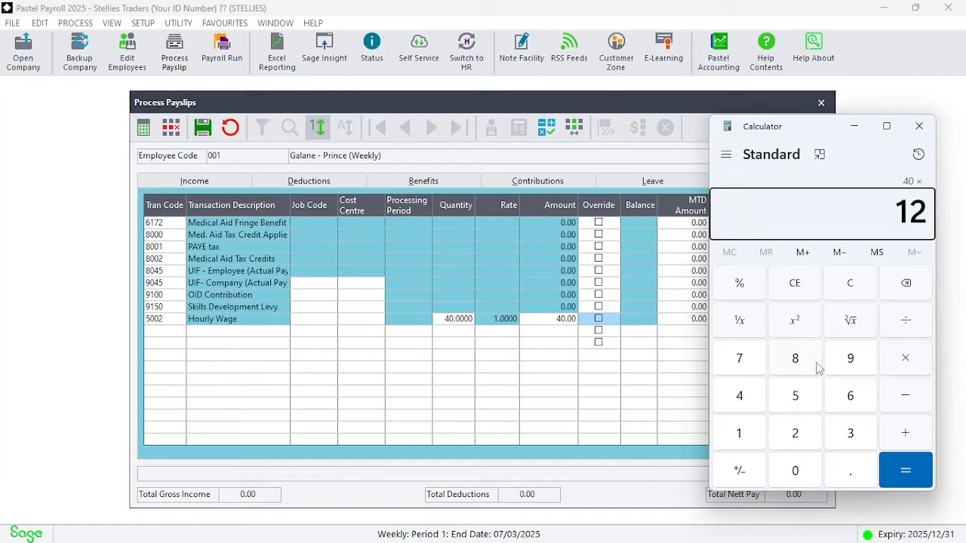
pyautogui.press('Return')
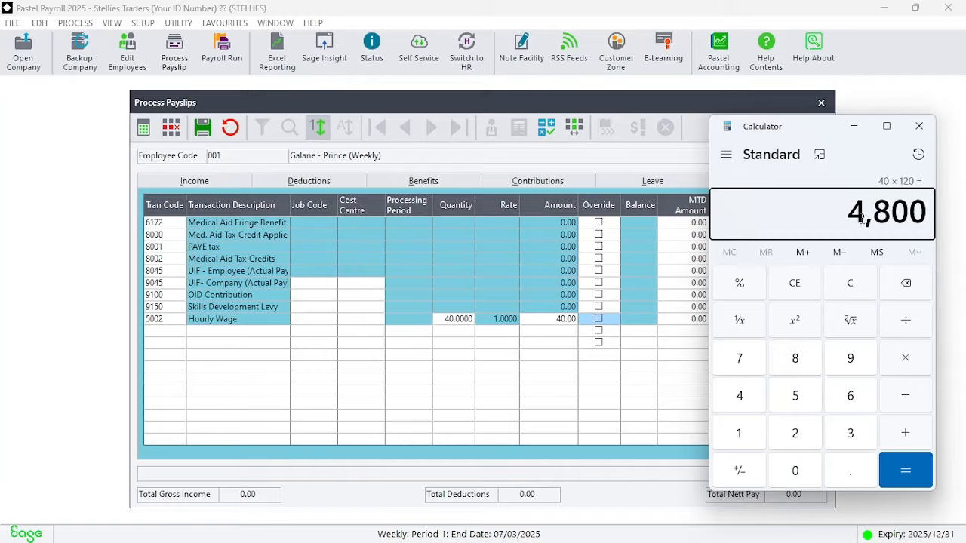
pyautogui.click(920, 126)
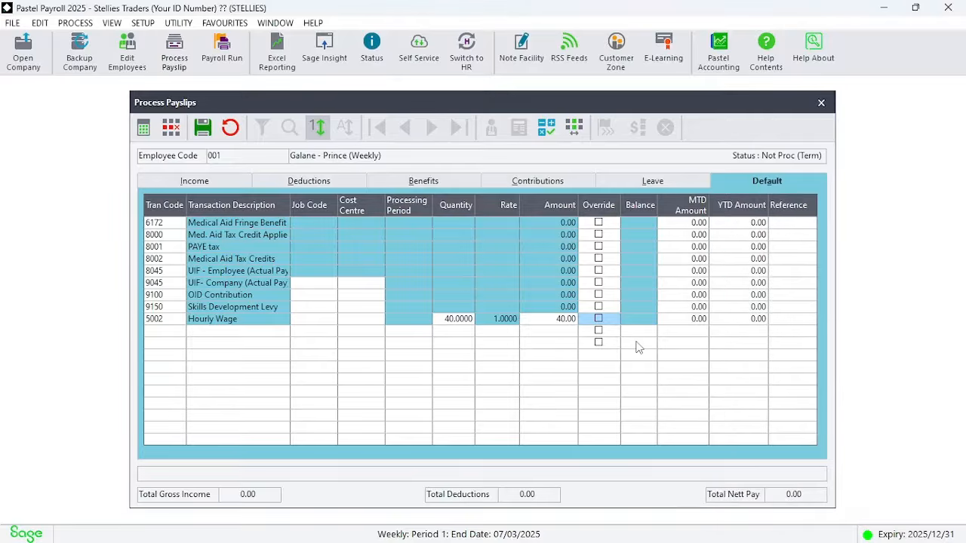
# - Set the Hourly Wage amount to 4800 and apply the line to the current period's payslip
pyautogui.click(567, 323)
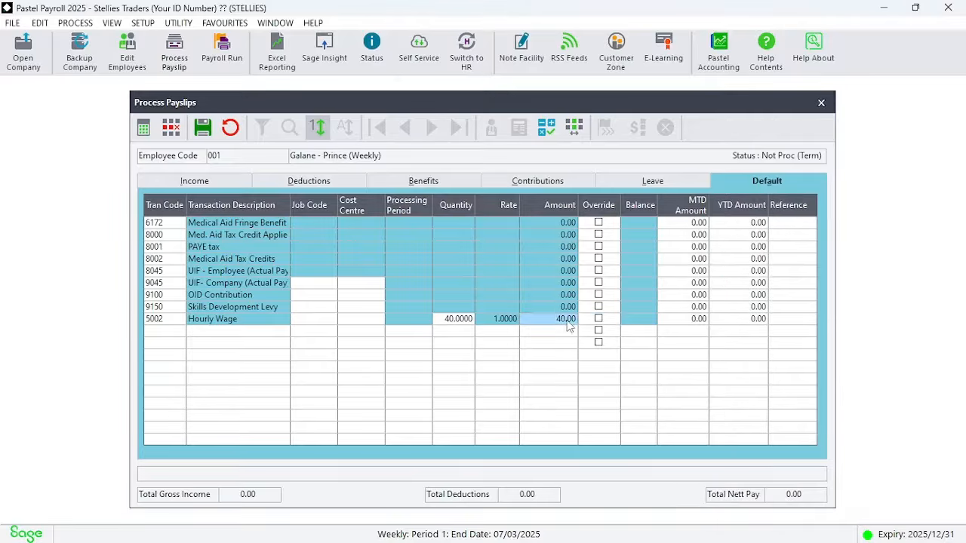
pyautogui.write('4800')
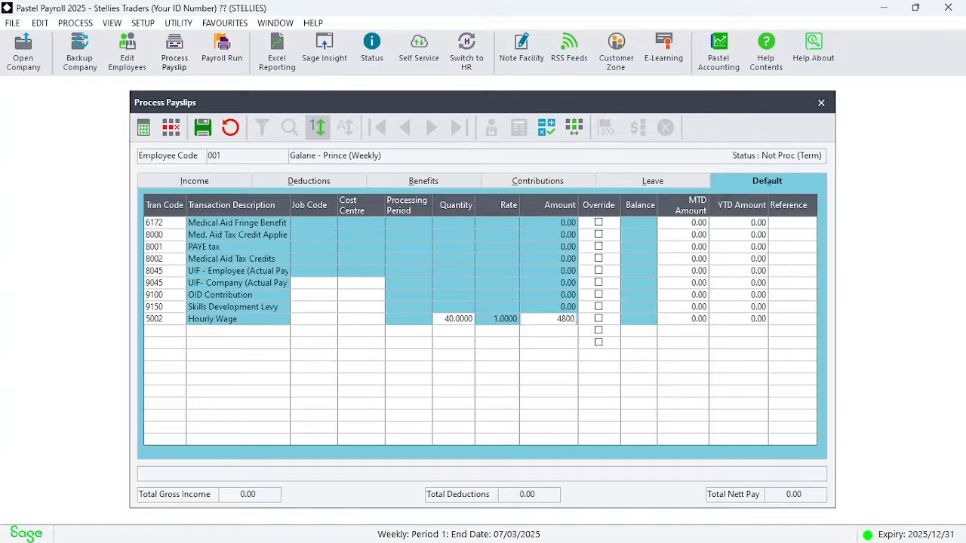
pyautogui.click(566, 319)
pyautogui.press('Return')
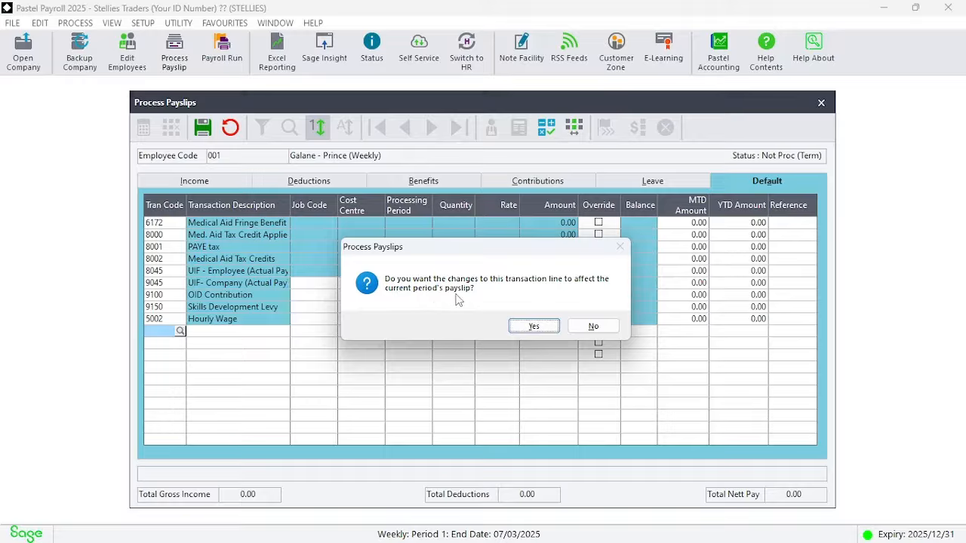
pyautogui.click(530, 329)
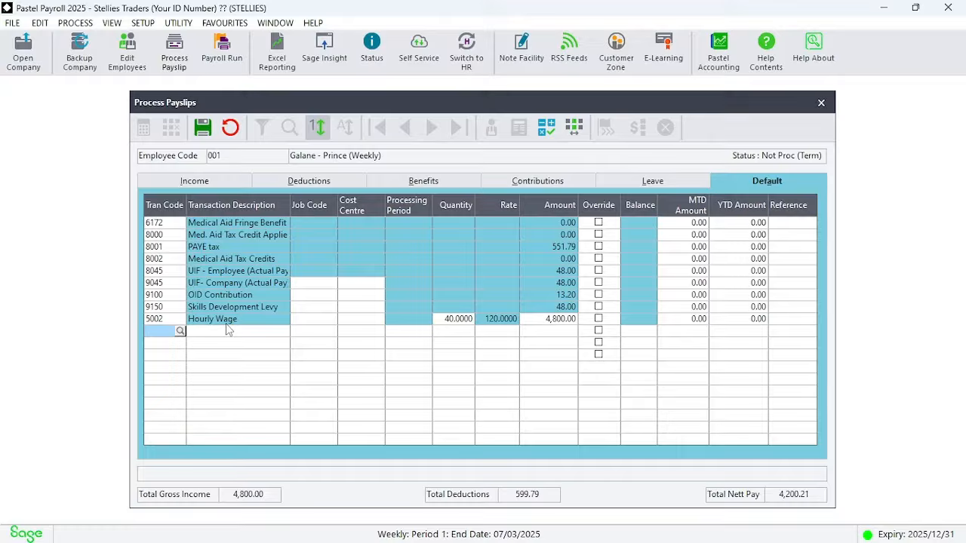
# - Add transaction 5321 (Overtime @ 1.5) with a quantity of 6 and apply it to the current period's payslip
pyautogui.write('5321')
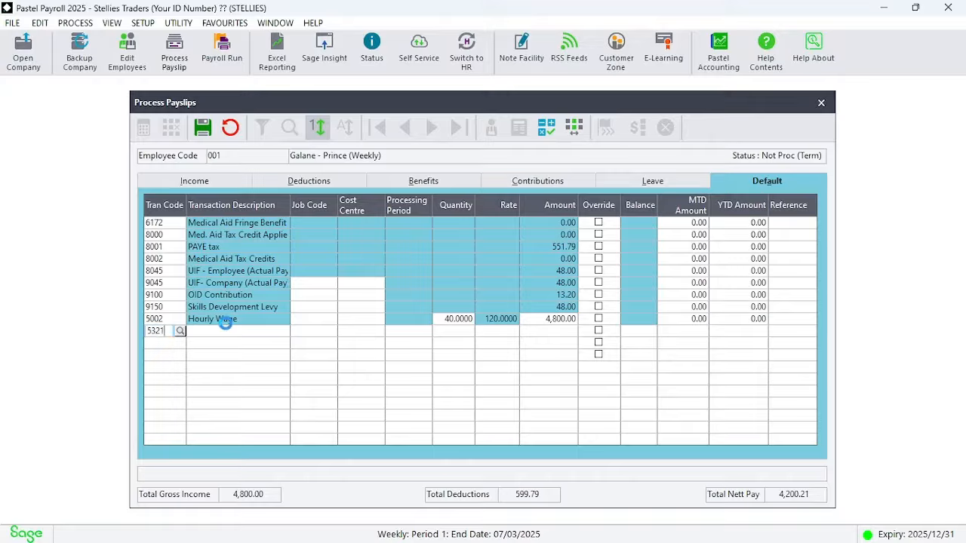
pyautogui.press('Tab')
pyautogui.press('Tab')
pyautogui.press('Tab')
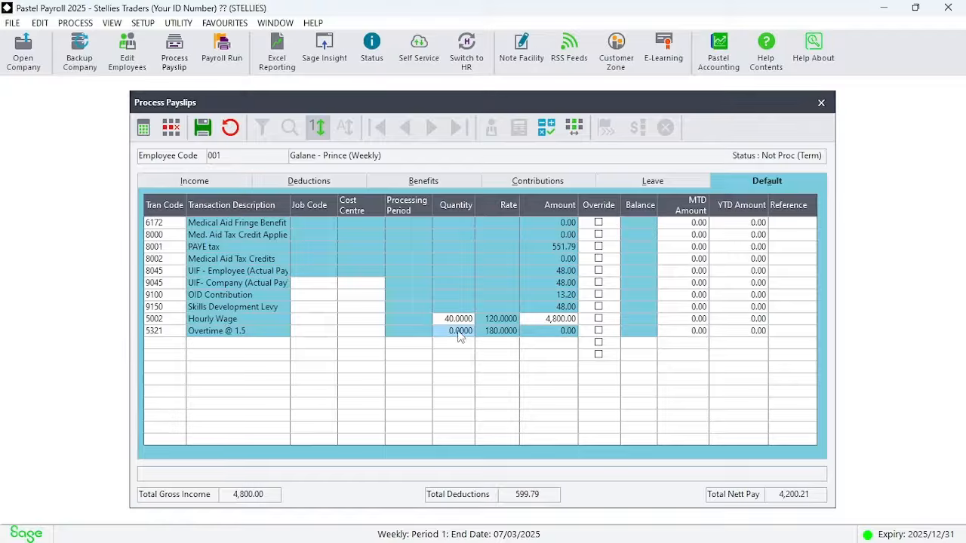
pyautogui.write('6')
pyautogui.press('Tab')
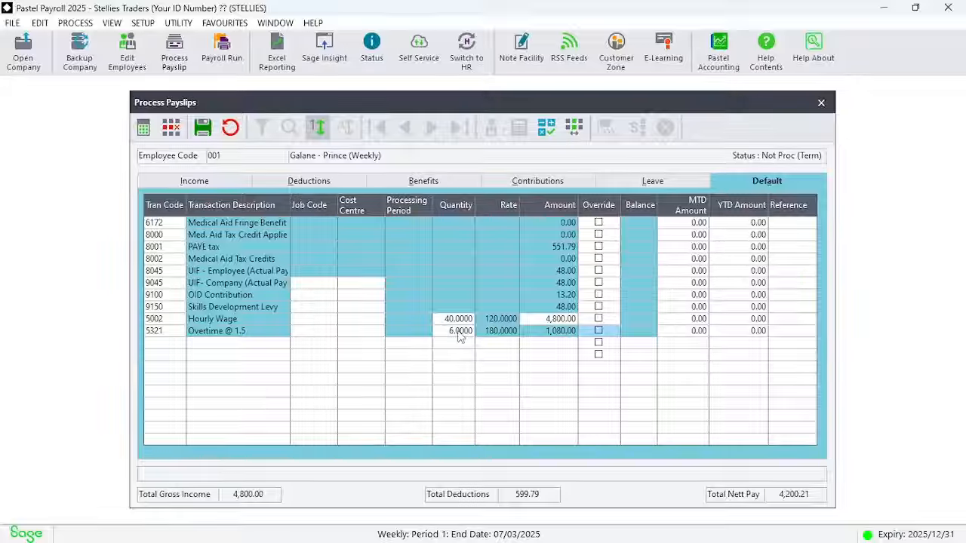
pyautogui.click(596, 340)
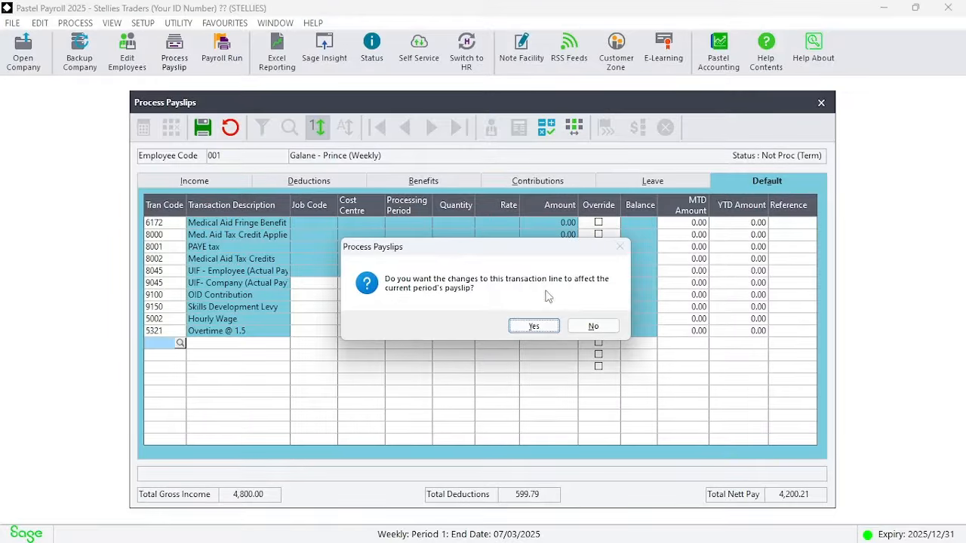
pyautogui.click(534, 324)
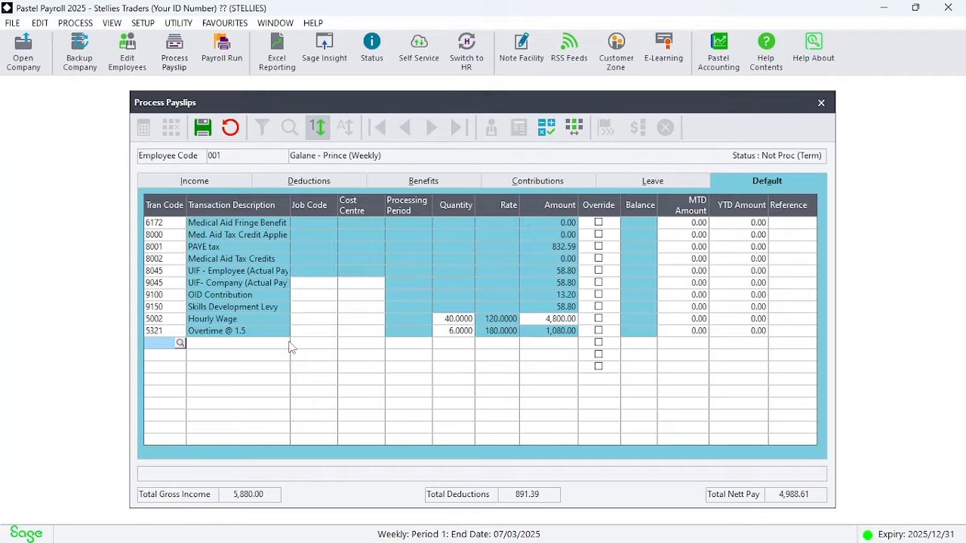
# - Add transaction 5501 (Travel Allowance 1) with an amount of 800 and apply it to the current period's payslip
pyautogui.write('5501')
pyautogui.press('Tab')
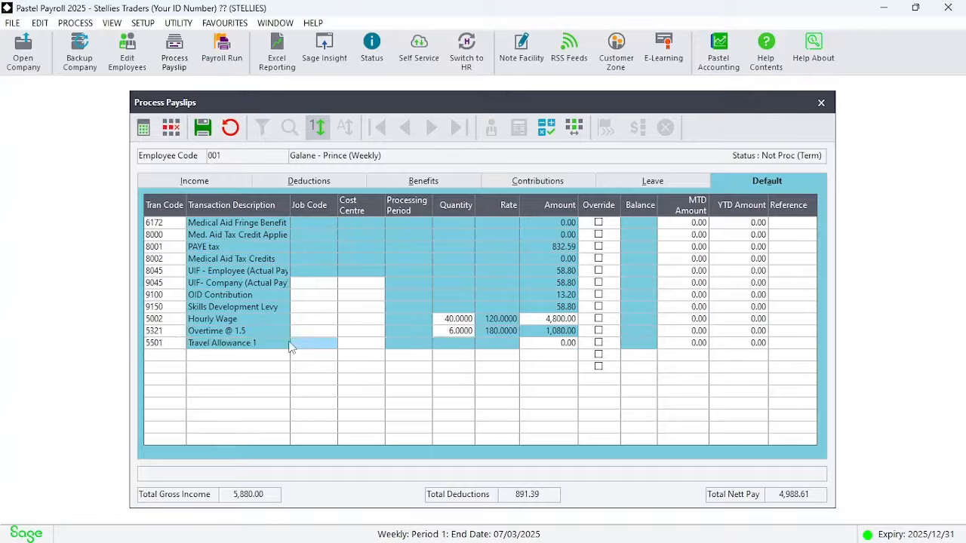
pyautogui.click(560, 347)
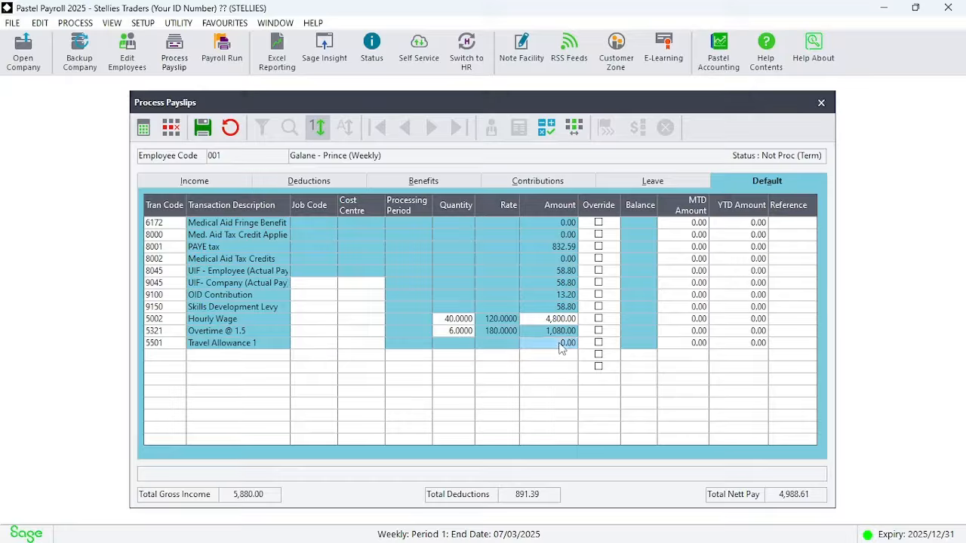
pyautogui.click(560, 344)
pyautogui.write('800')
pyautogui.press('Return')
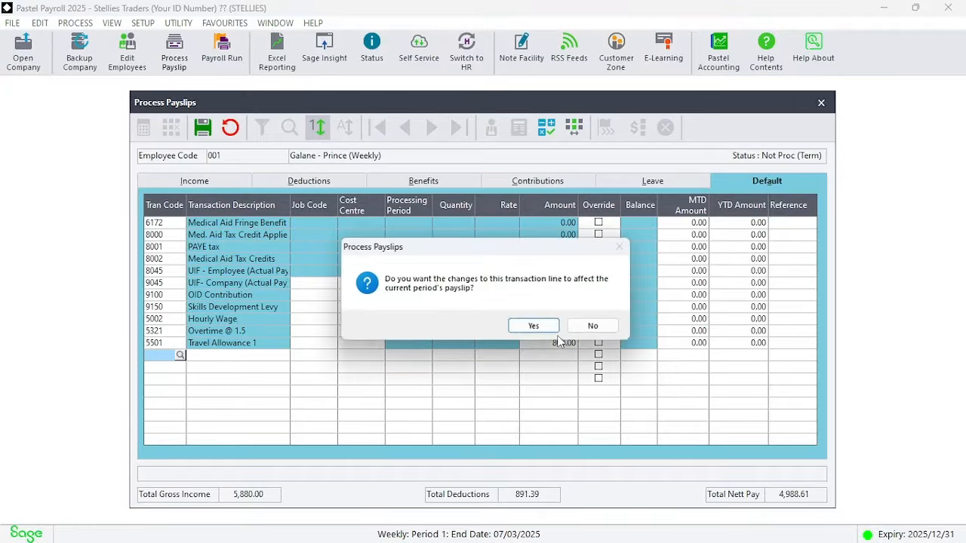
pyautogui.click(536, 327)
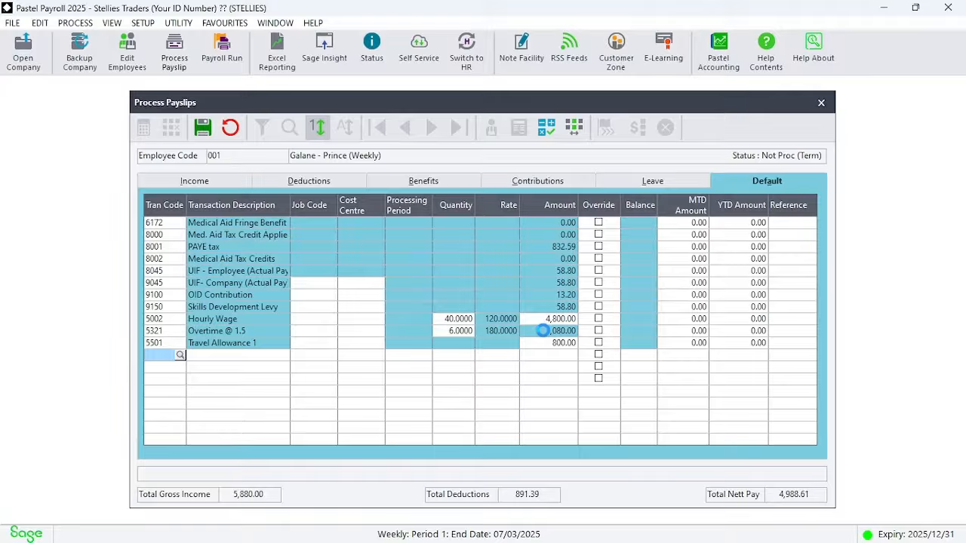
# - Add transaction 6026 (Taxable Travel Portion - 1) and apply it to the current period's payslip
pyautogui.write('6026')
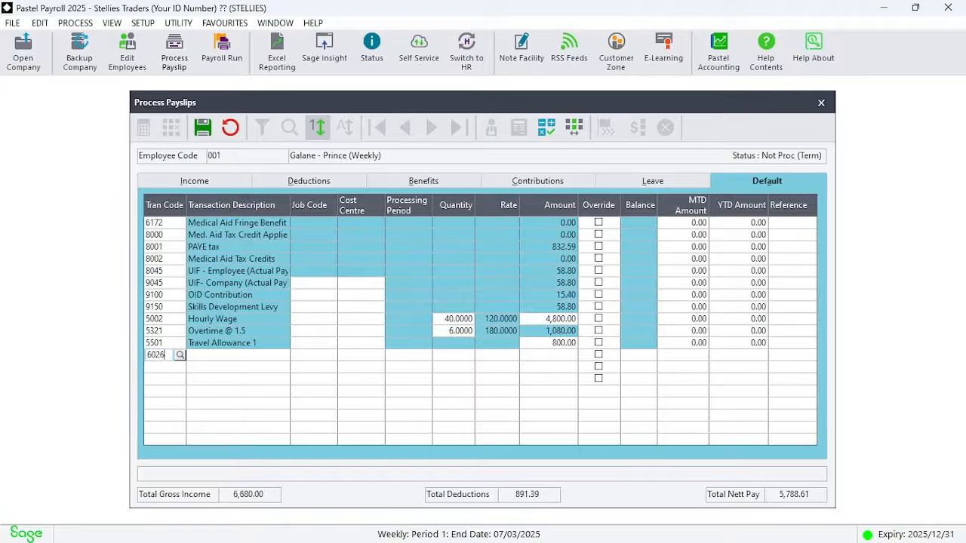
pyautogui.press('Return')
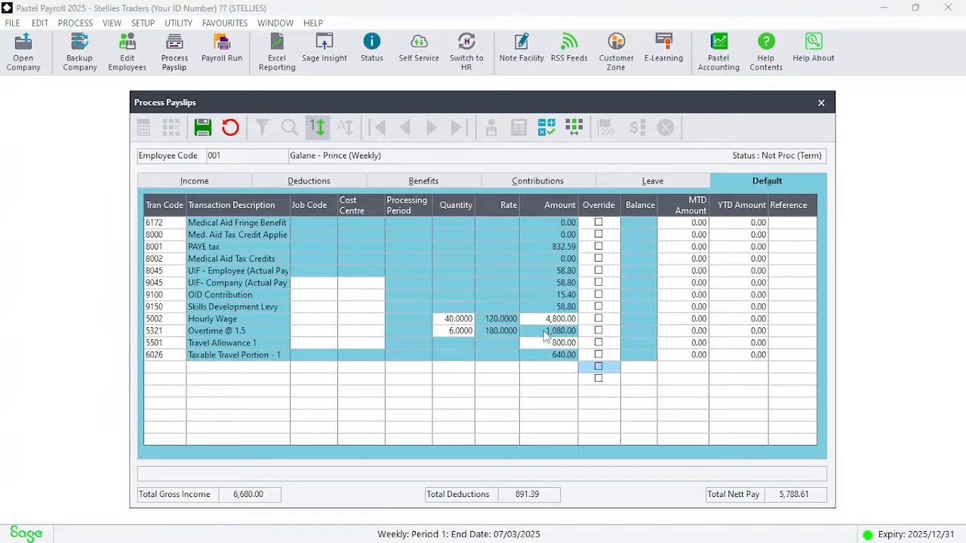
pyautogui.click(534, 325)
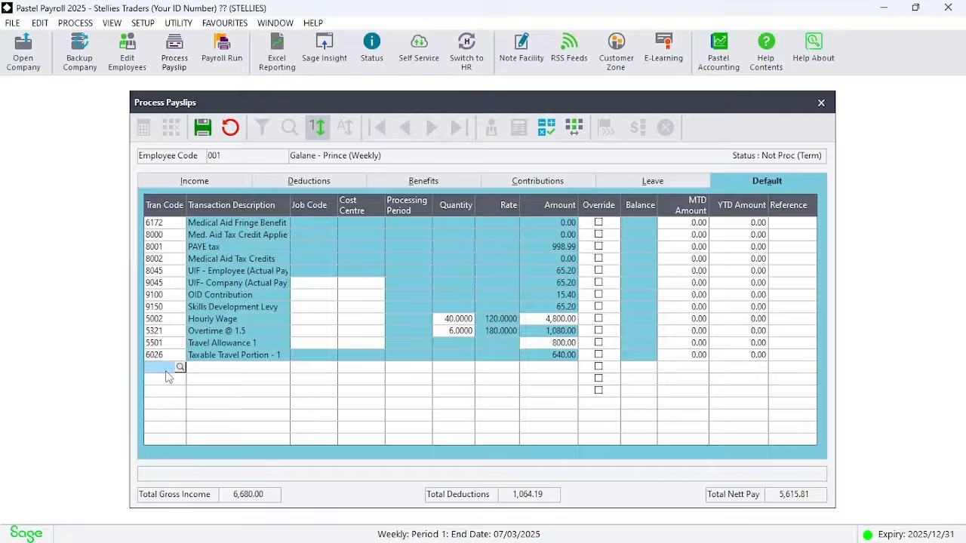
# - Add transaction 5660 (Uniform Allowance) with an amount of 250 and apply it to the current period's payslip
pyautogui.write('5660')
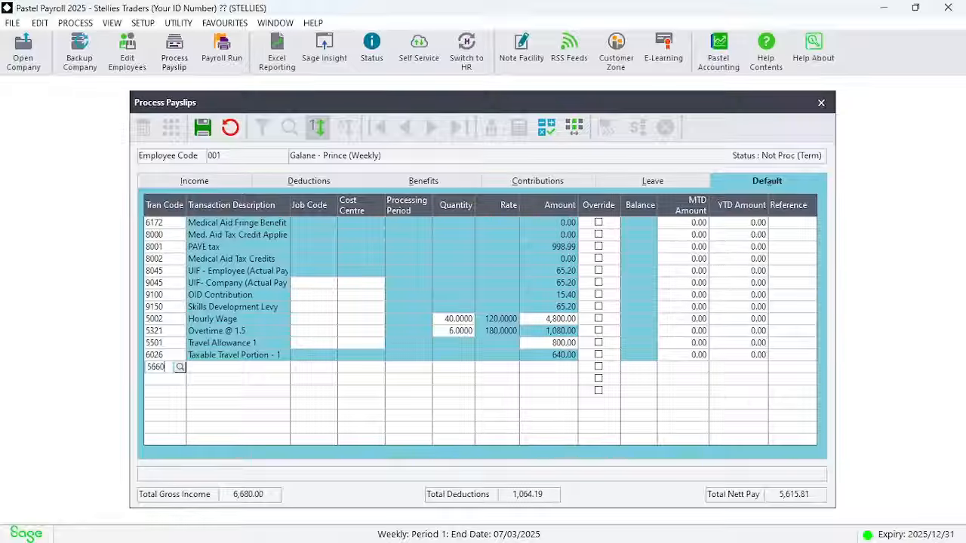
pyautogui.press('Return')
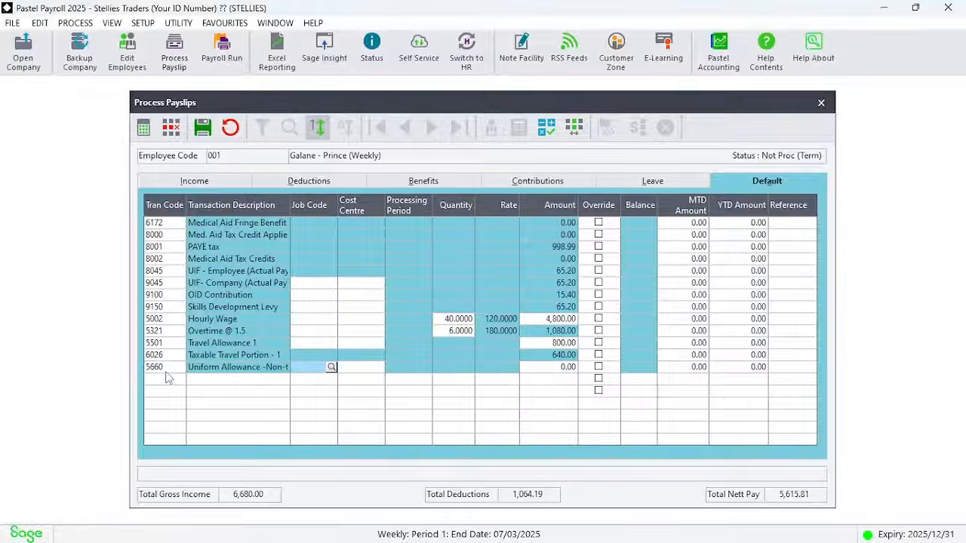
pyautogui.press('Return')
pyautogui.press('Return')
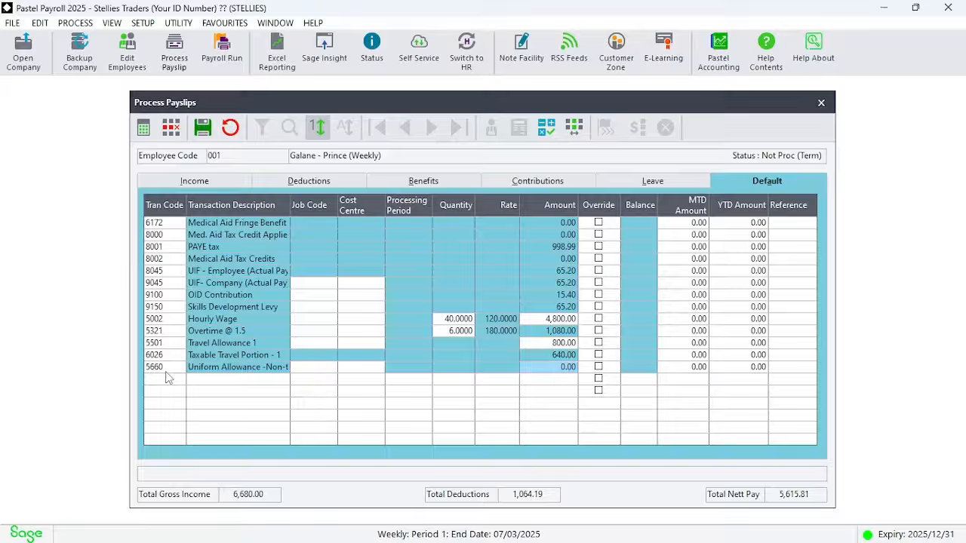
pyautogui.write('250')
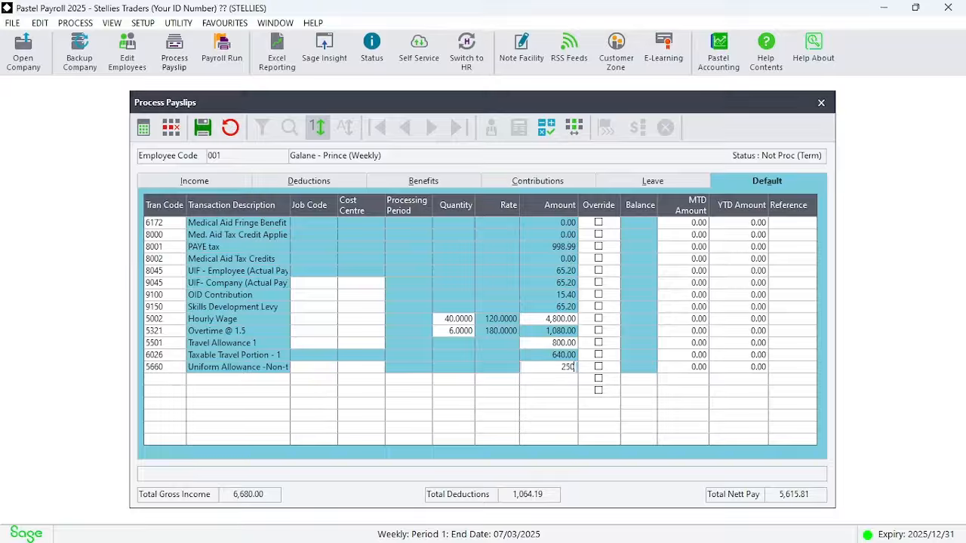
pyautogui.press('Return')
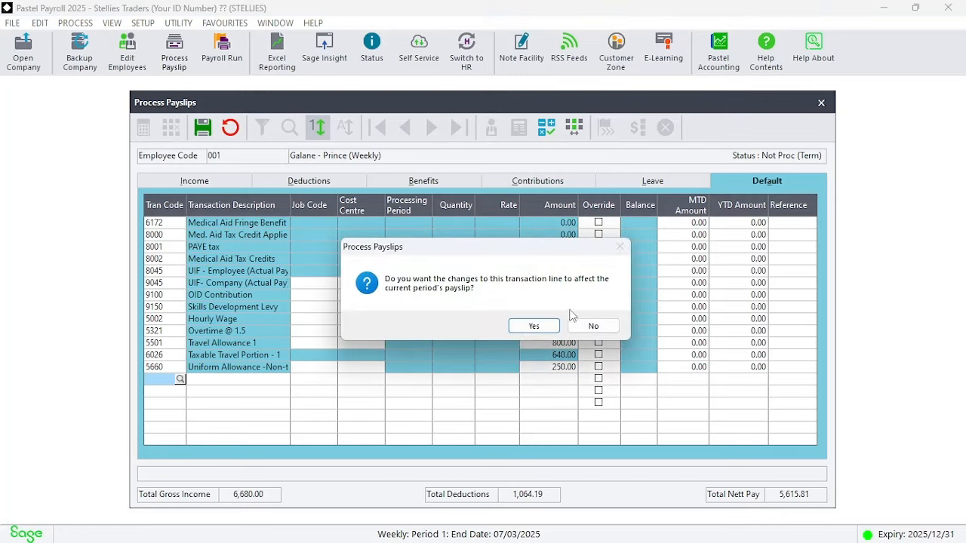
pyautogui.click(533, 326)
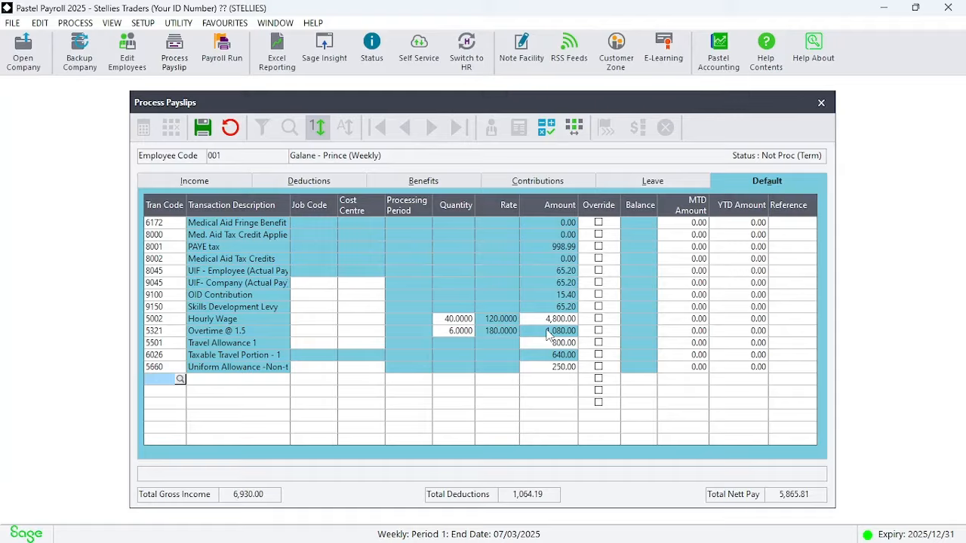
# - Add transaction 5720 (Cellphone Allowance) with an amount of 400 and apply it to the current period's payslip
pyautogui.write('5720')
pyautogui.press('Return')
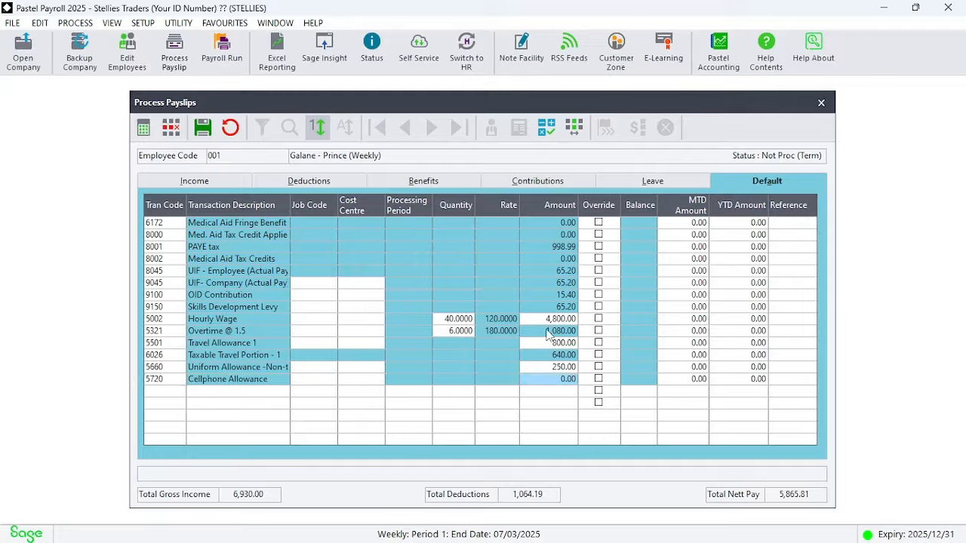
pyautogui.write('400')
pyautogui.press('Return')
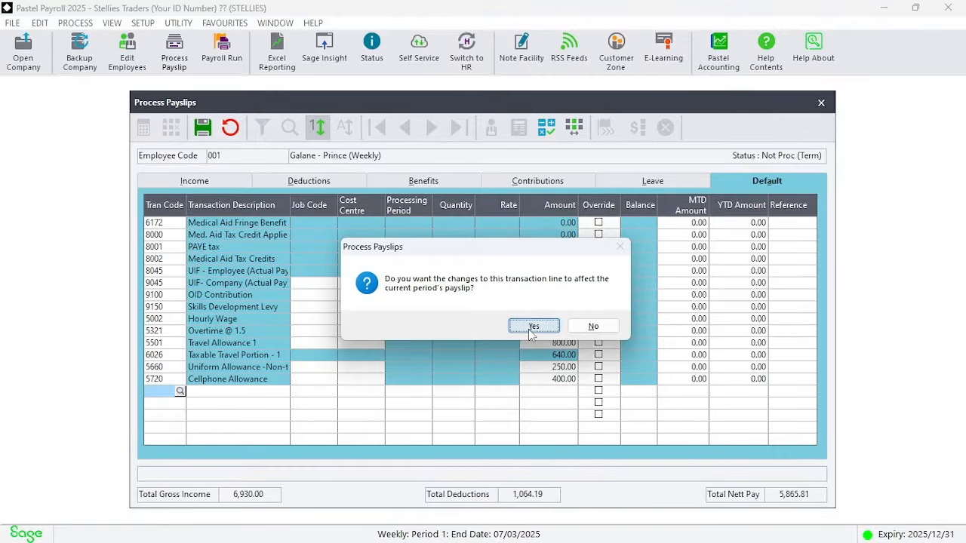
pyautogui.click(532, 327)
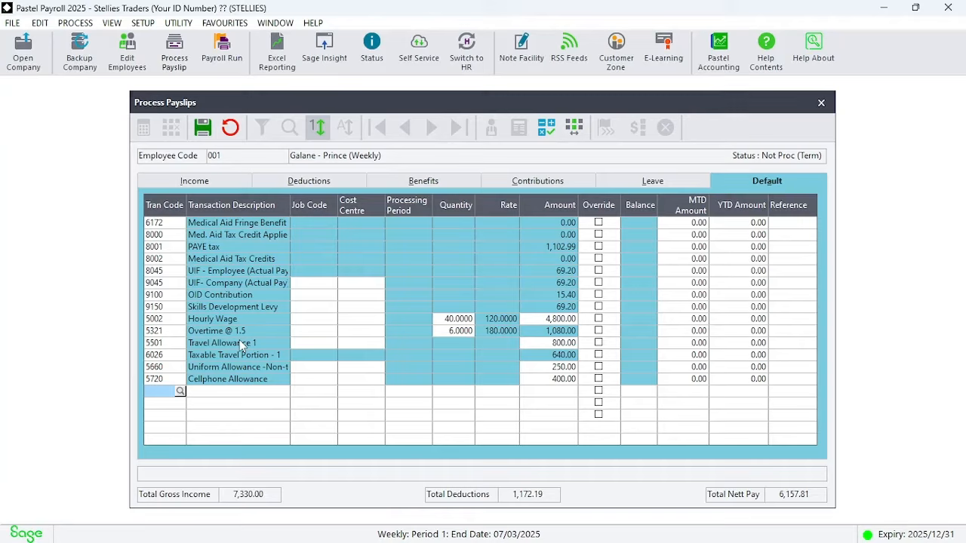
# - Add transaction 8170 (Staff Saving) with an amount of 400 and a balance of 1600, and apply it to the current period's payslip
pyautogui.write('8170')
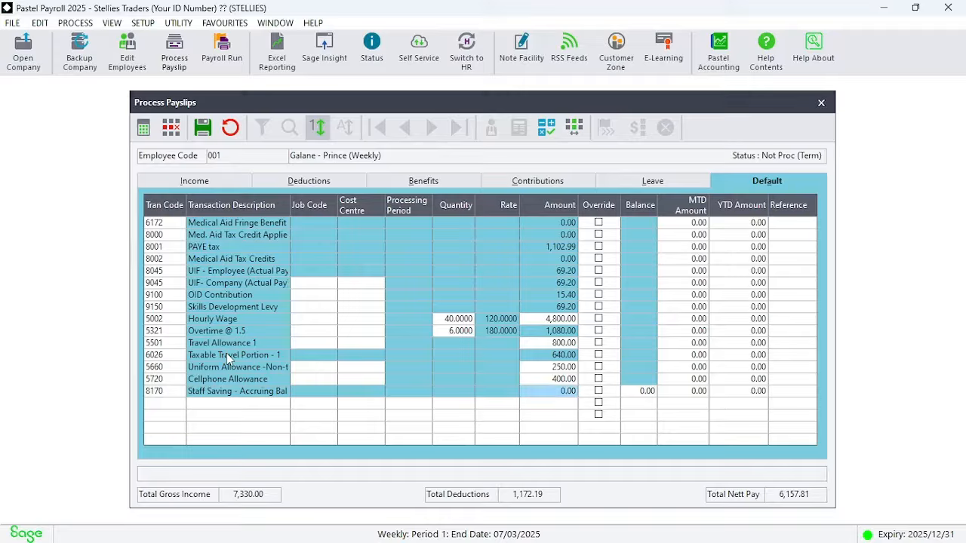
pyautogui.write('400')
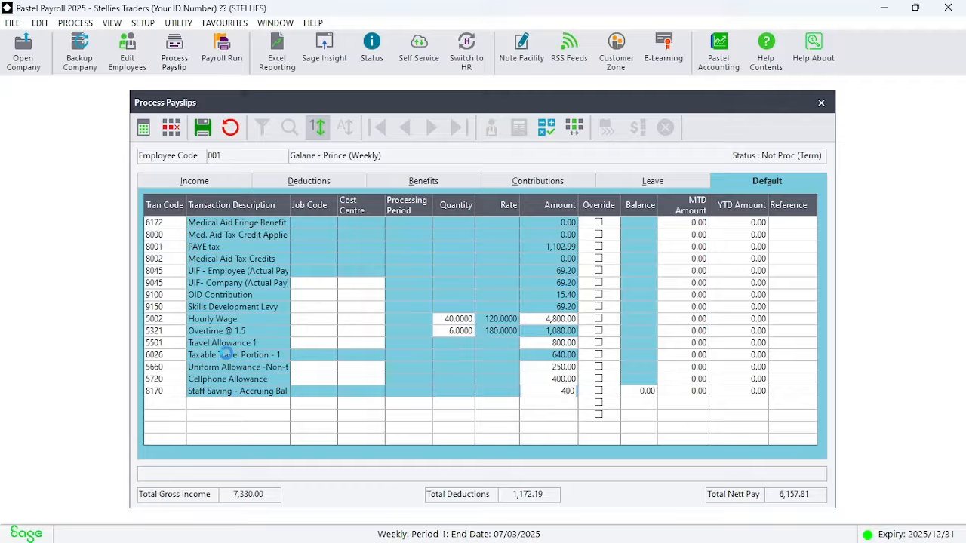
pyautogui.press('Tab')
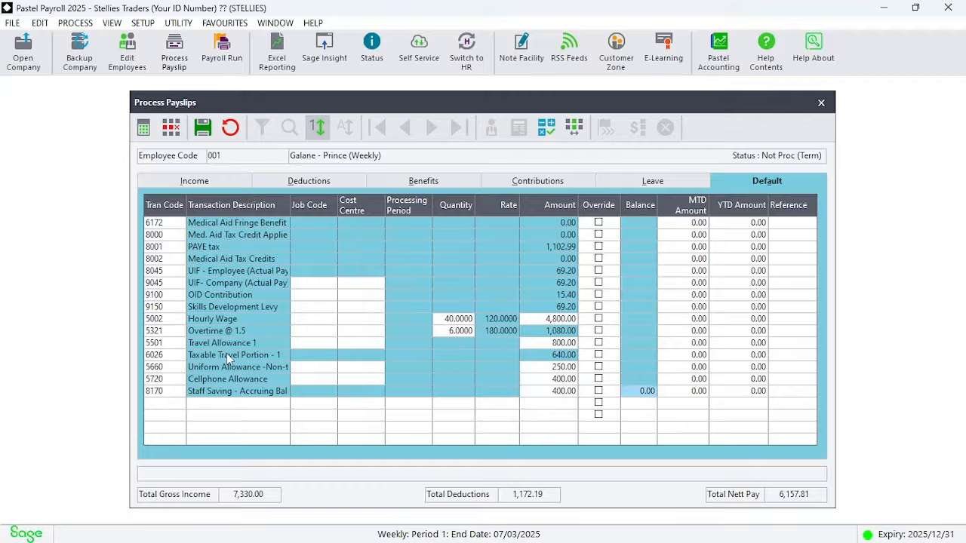
pyautogui.write('1600')
pyautogui.press('Return')
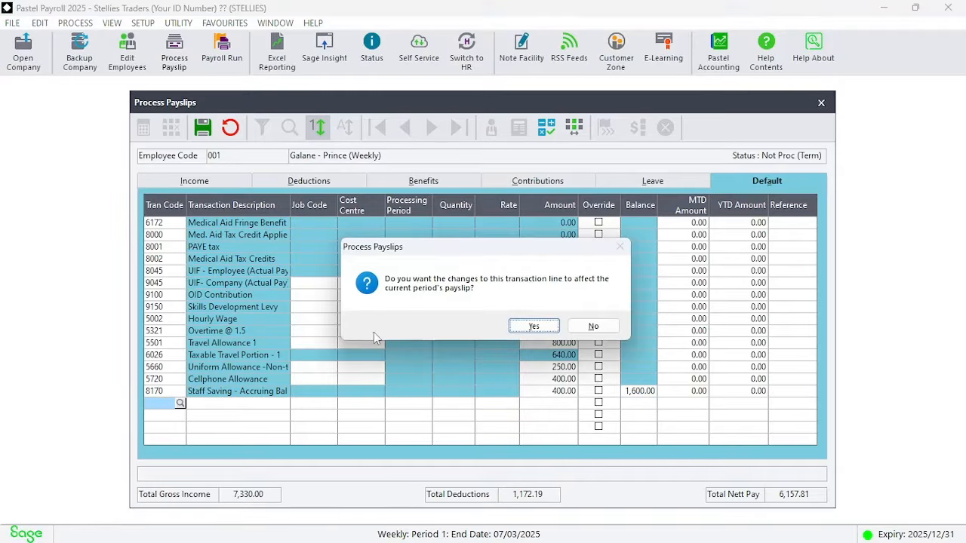
pyautogui.click(533, 327)
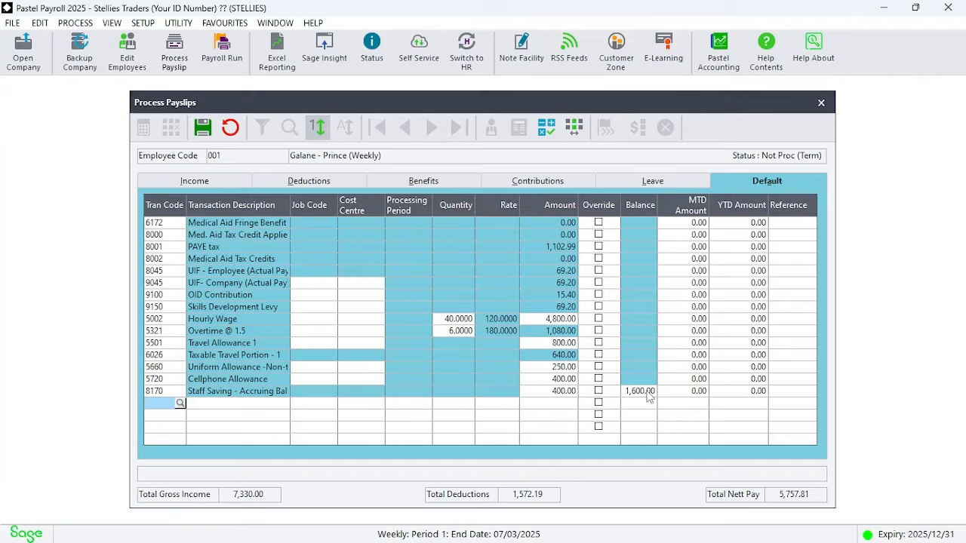
# - Add transaction 8150 (Staff Loans) as a new line in the employee's default transactions
pyautogui.write('8150')
pyautogui.press('Return')
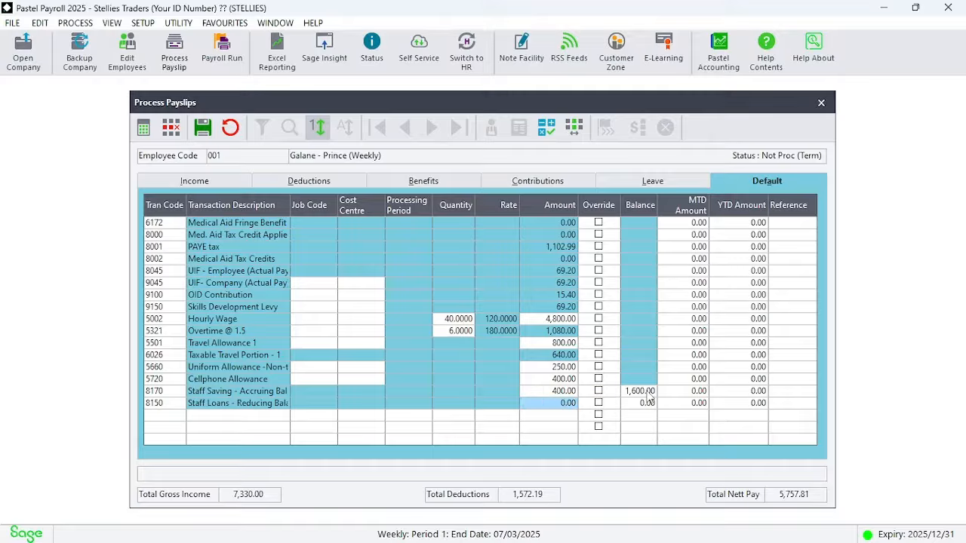
pyautogui.press('Tab')
pyautogui.press('Tab')
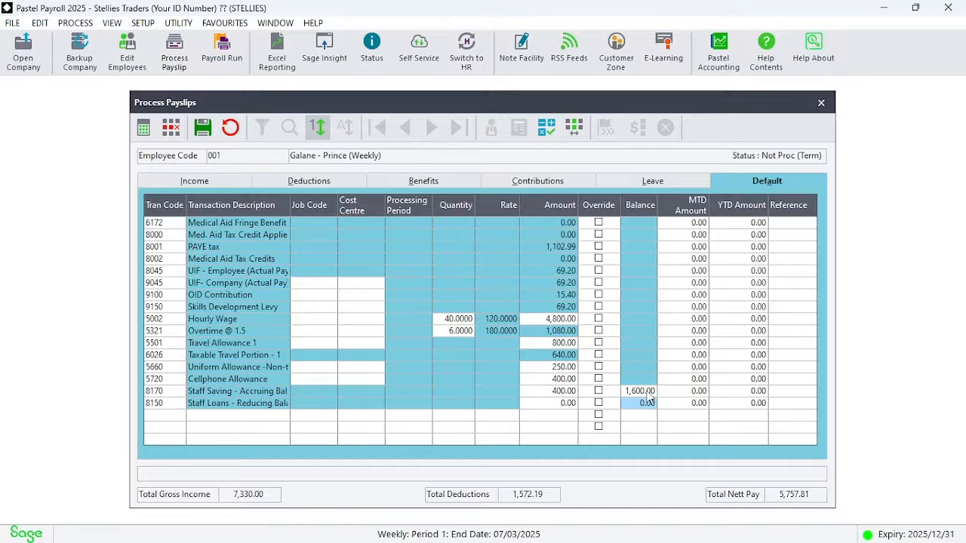
# - Try to set the amount of the Staff Loans transaction to 1500
pyautogui.click(569, 404)
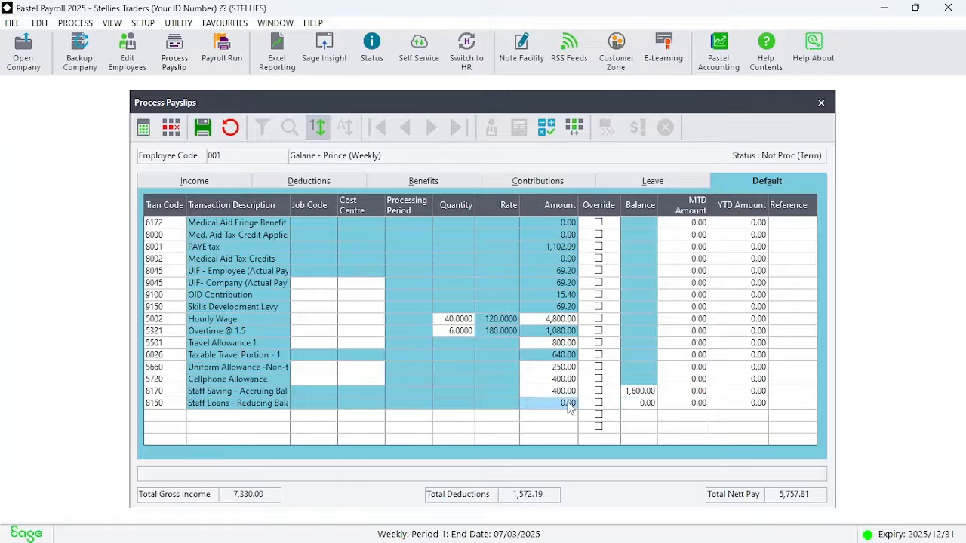
pyautogui.write('1500')
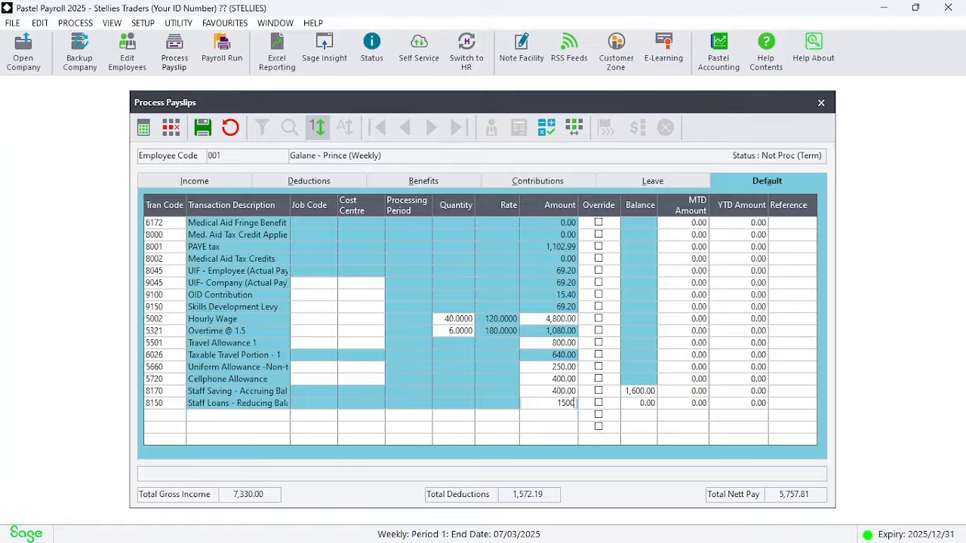
pyautogui.press('Tab')
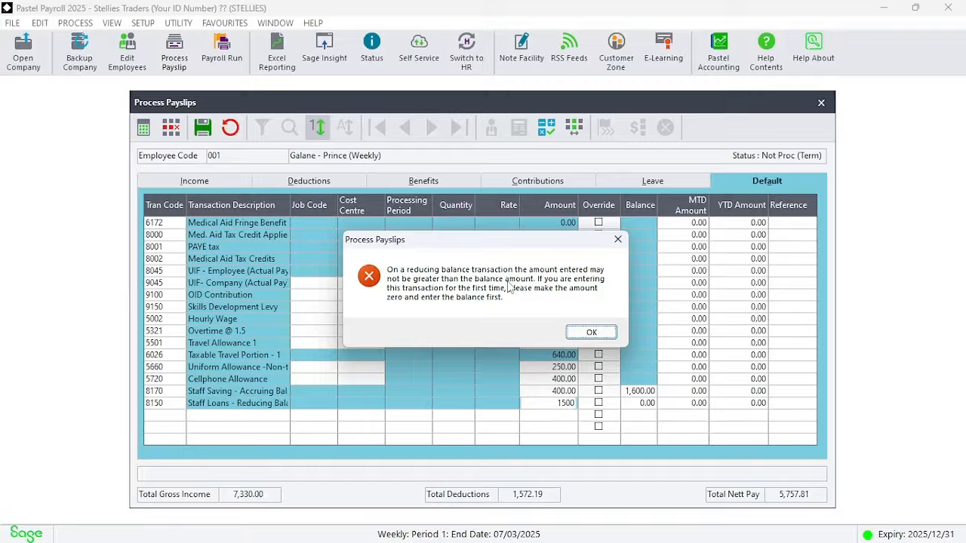
pyautogui.click(590, 332)
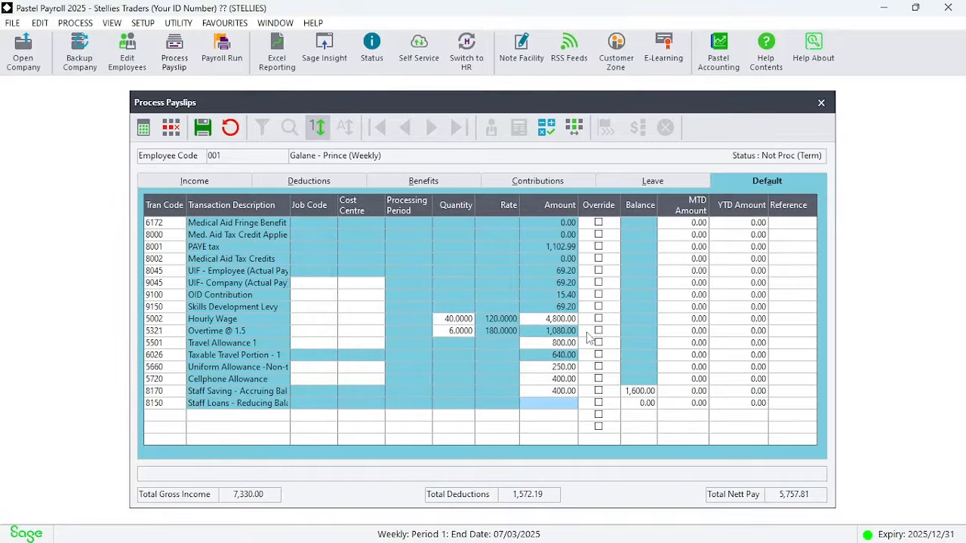
# - Set the Staff Loans balance to 4500 and its amount to 1500, and apply the line to the current period's payslip
pyautogui.click(638, 404)
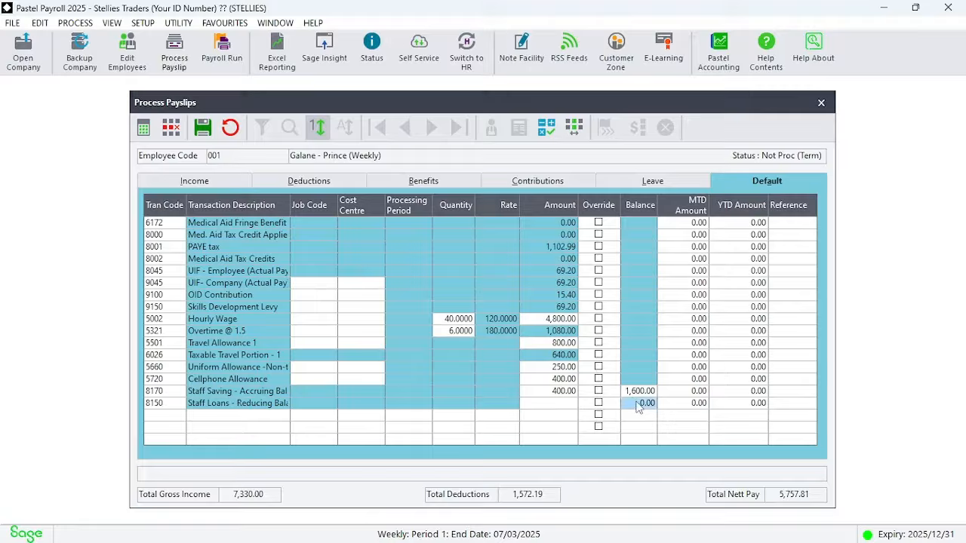
pyautogui.write('4500')
pyautogui.press('Return')
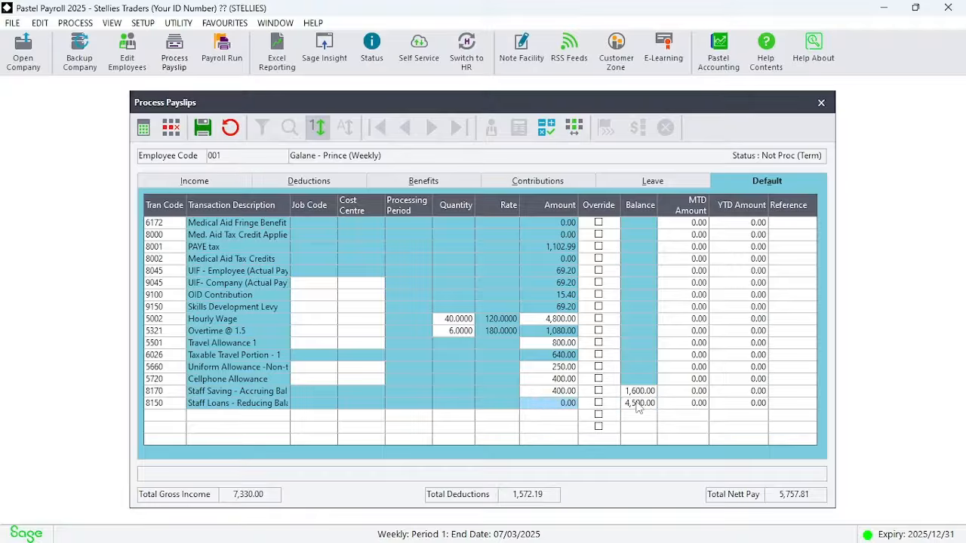
pyautogui.write('1500')
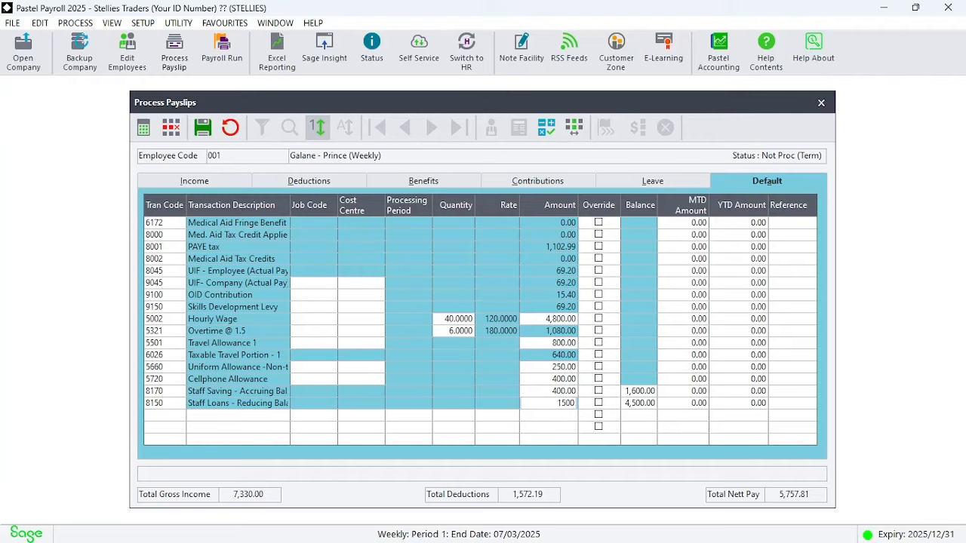
pyautogui.press('Down')
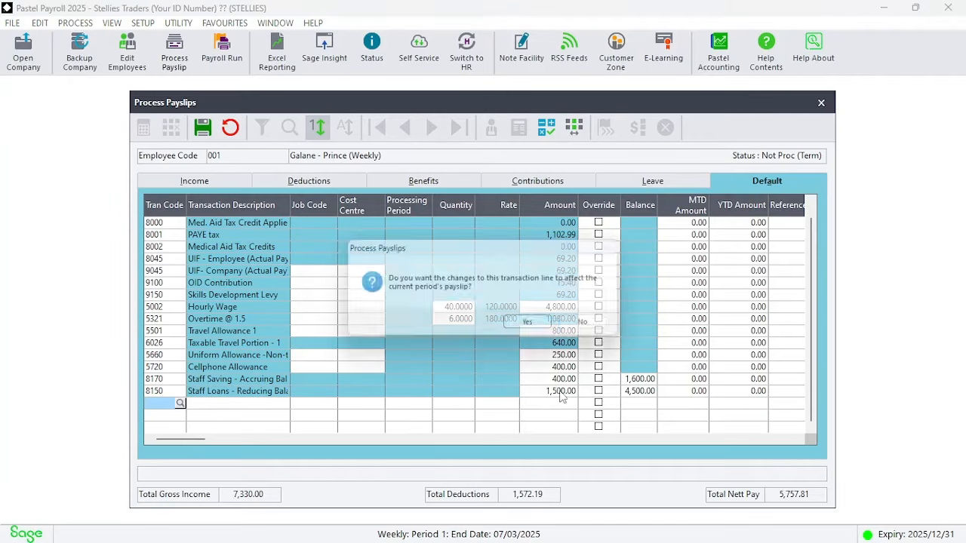
pyautogui.click(543, 325)
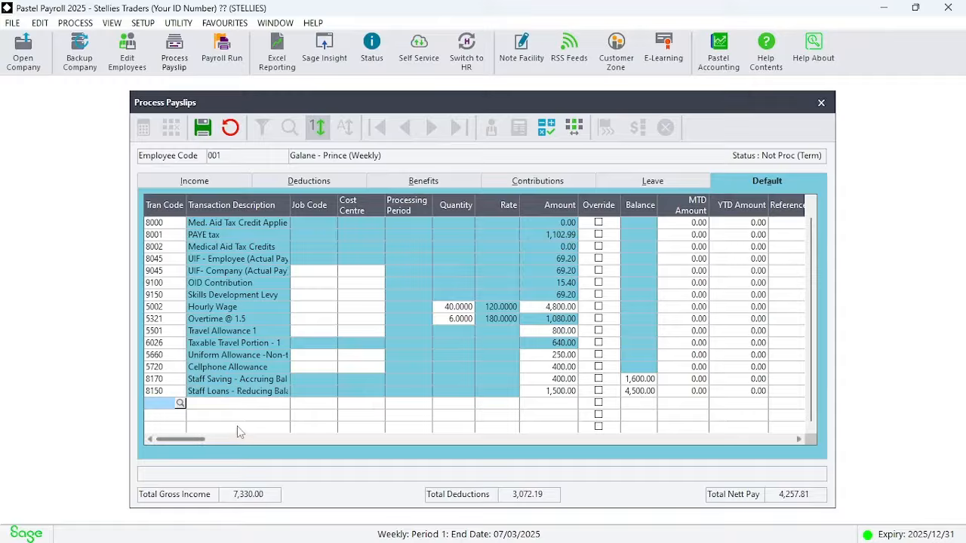
# - Add transaction 8500 (Garnishee Order) with an amount of 400 and apply it to the current period's payslip
pyautogui.write('8500')
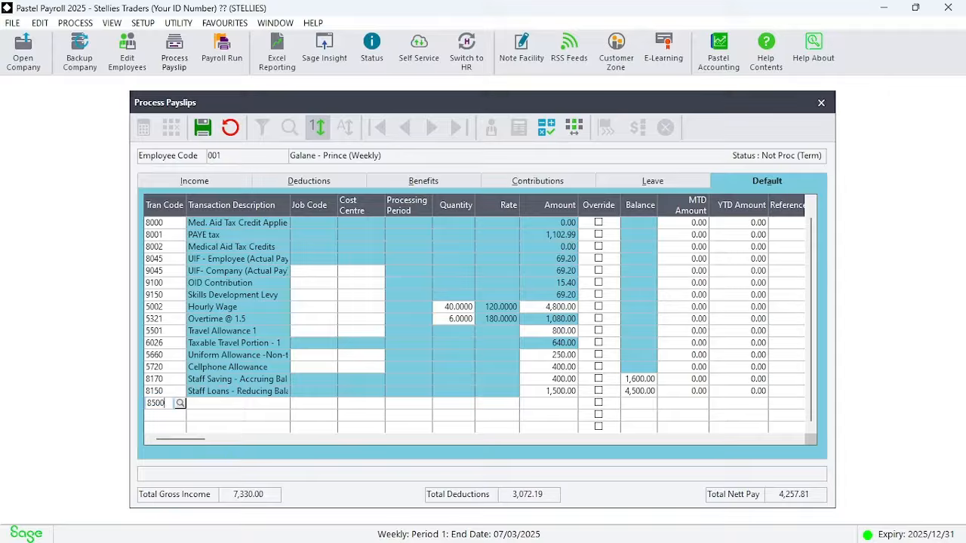
pyautogui.press('Return')
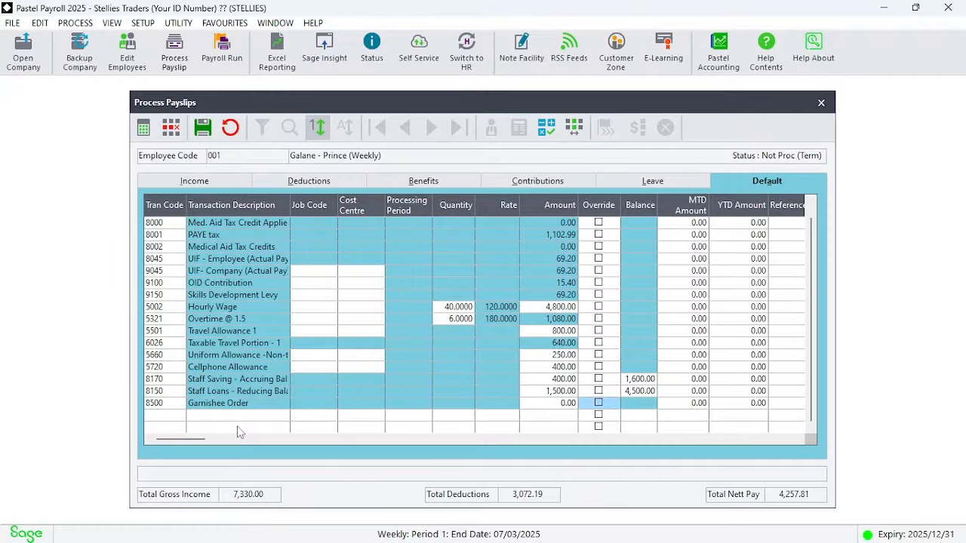
pyautogui.write('400')
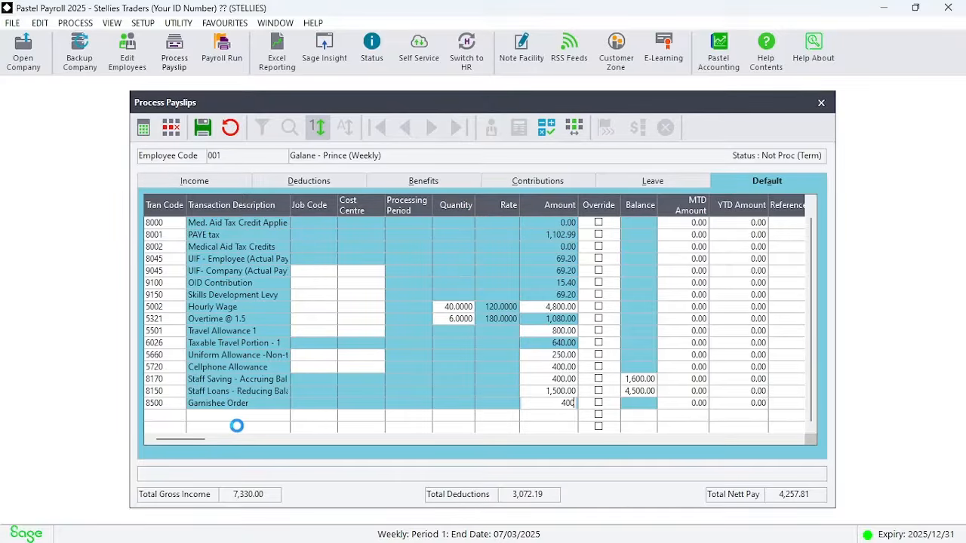
pyautogui.press('Return')
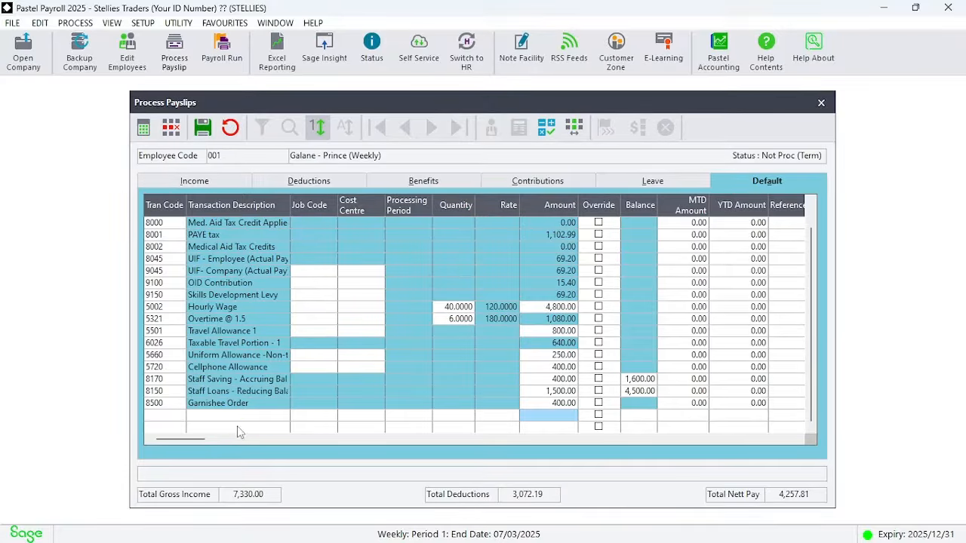
pyautogui.click(534, 329)
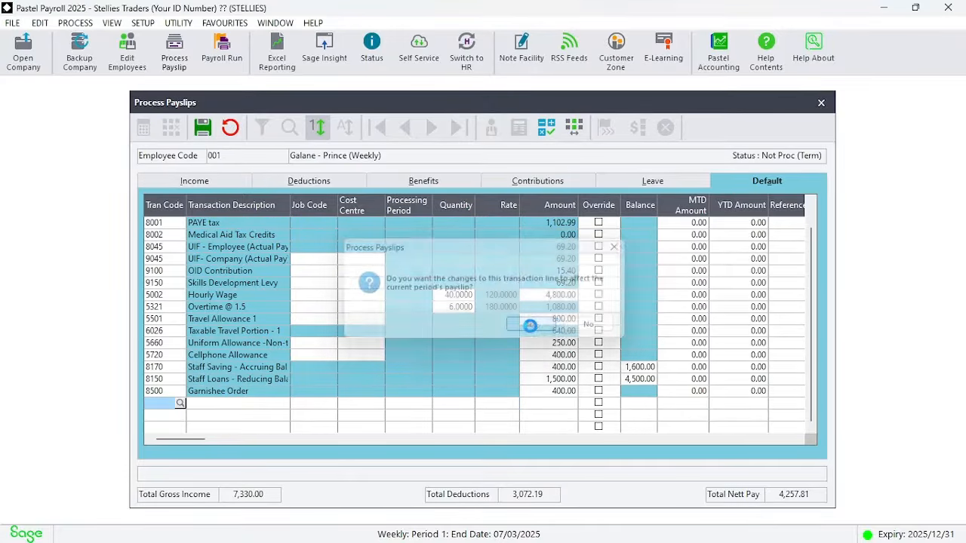
# - Add transaction 1002 (Staff Association) with an amount of 75 and apply it to the current period's payslip
pyautogui.write('1002')
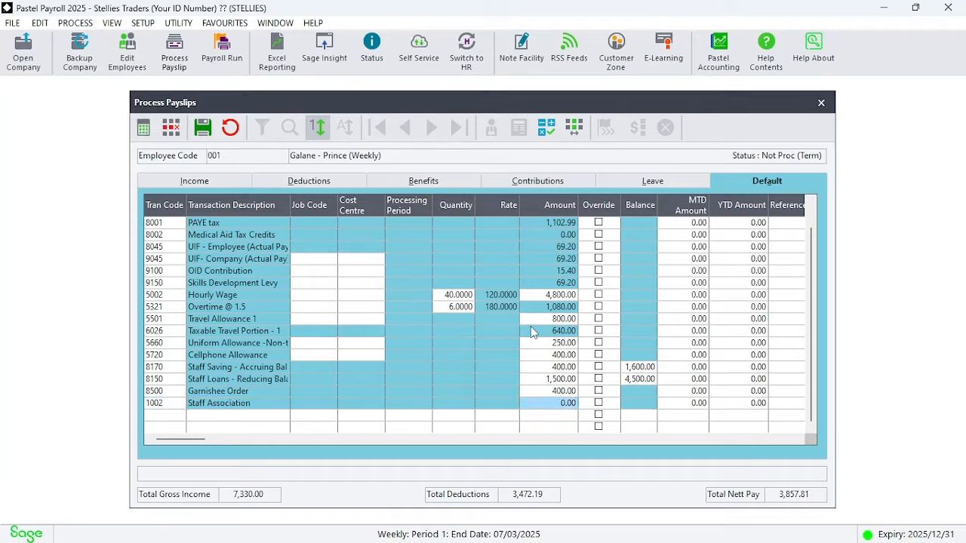
pyautogui.write('75')
pyautogui.press('Down')
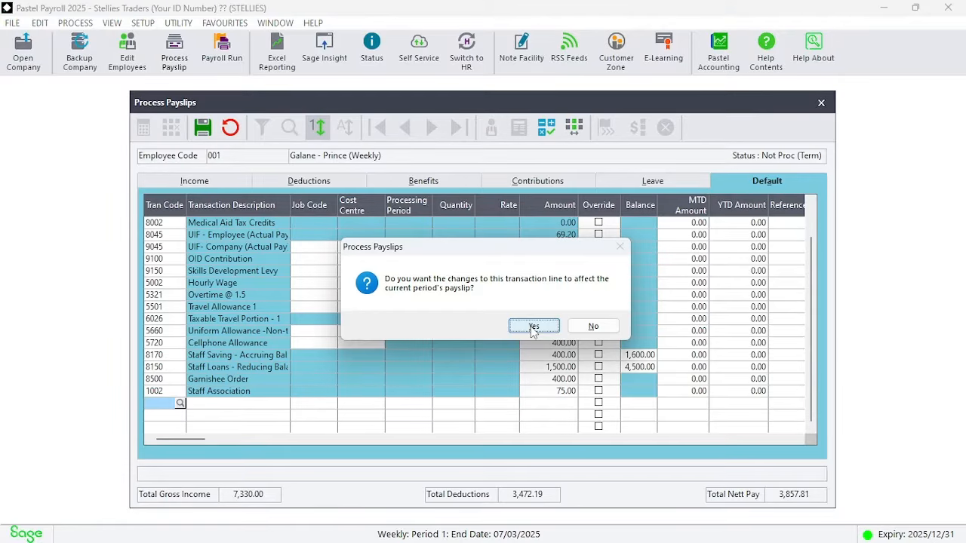
pyautogui.click(530, 326)
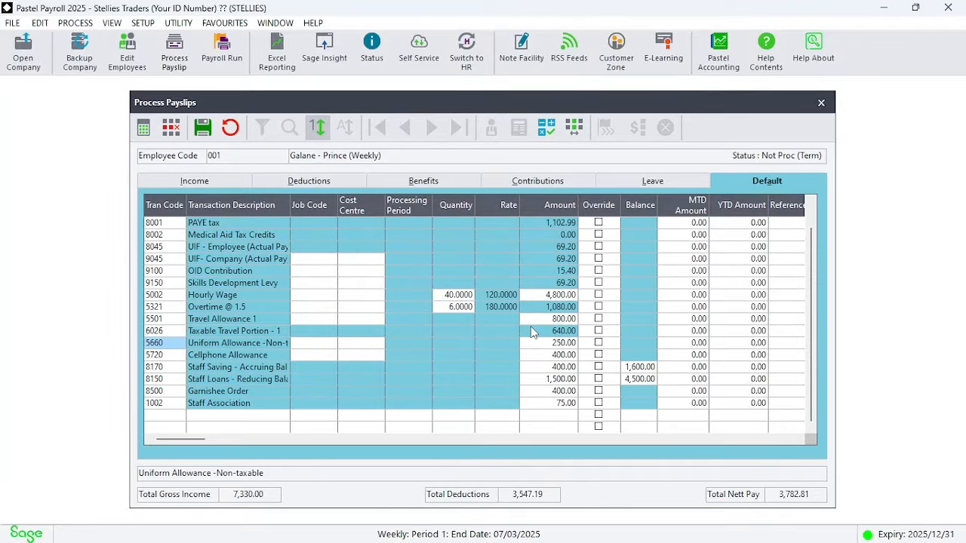
# - Add transaction 7000 (Pension - Employee) with an amount of 400 and apply it to the current period's payslip
pyautogui.press('Down')
pyautogui.press('Down')
pyautogui.press('Down')
pyautogui.press('Down')
pyautogui.press('Down')
pyautogui.press('Down')
pyautogui.write('7')
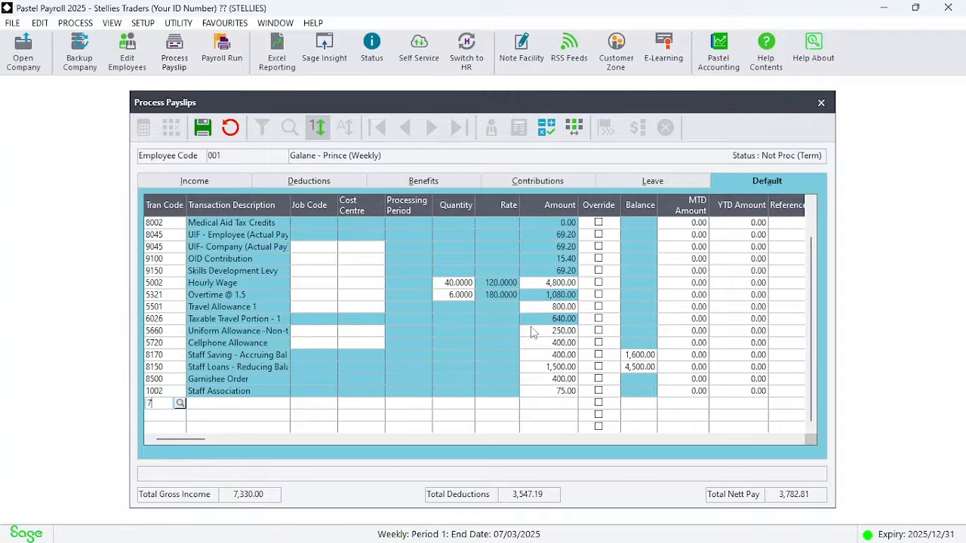
pyautogui.write('000')
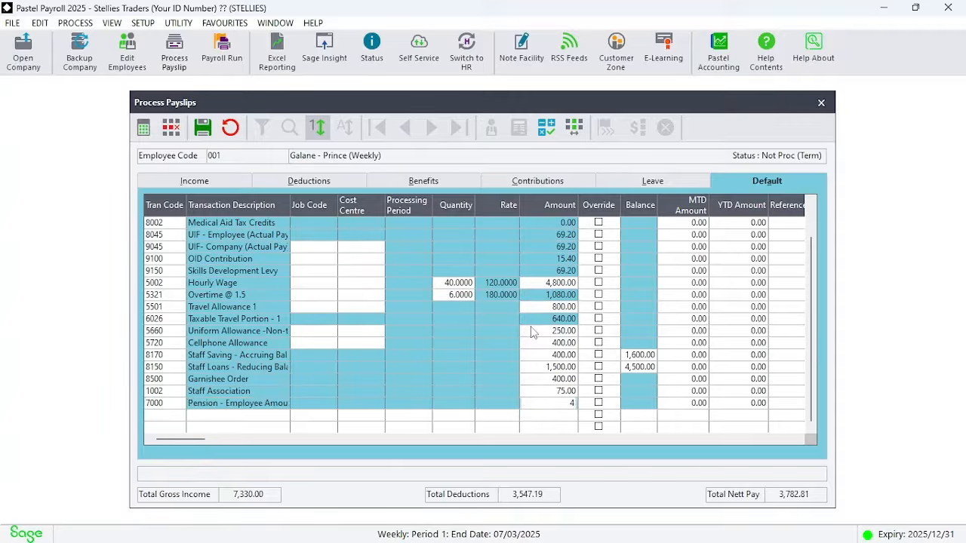
pyautogui.write('400')
pyautogui.press('Return')
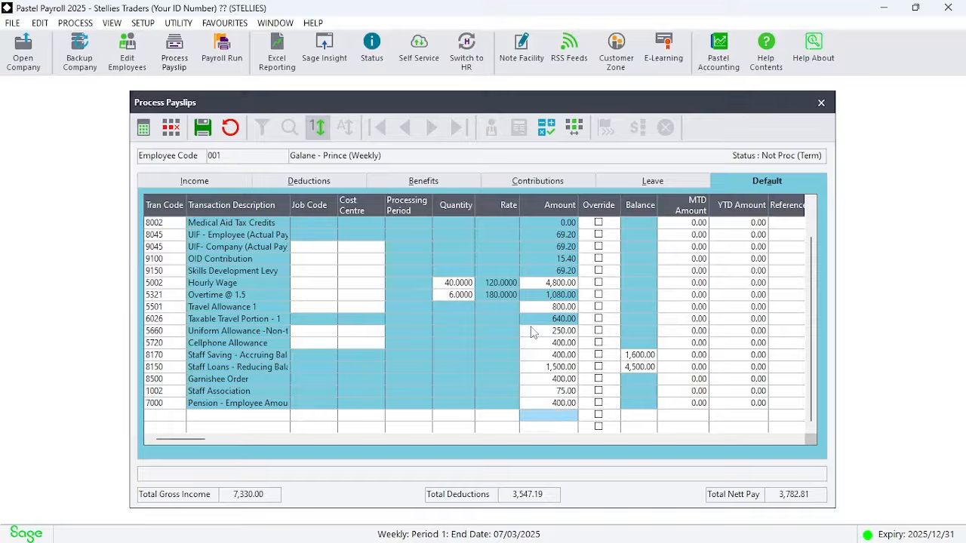
pyautogui.click(533, 327)
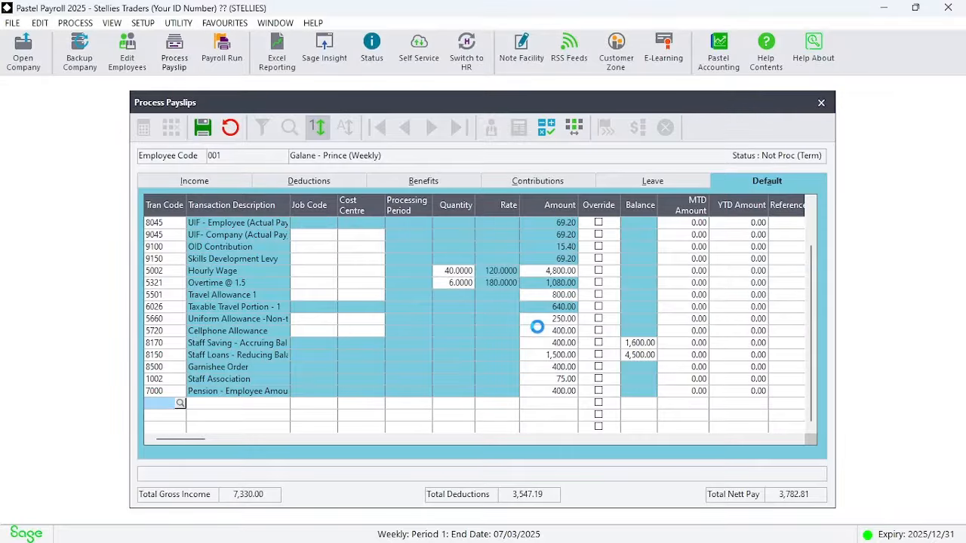
# - Add transaction 9000 (Pension - Employer) with an amount of 300 and apply it to the current period's payslip
pyautogui.write('000')
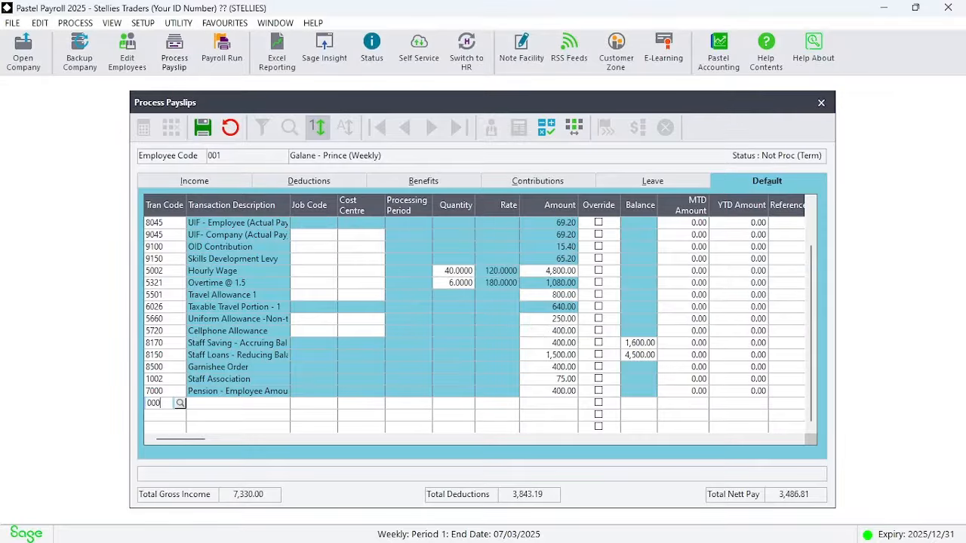
pyautogui.press('BackSpace')
pyautogui.press('BackSpace')
pyautogui.press('BackSpace')
pyautogui.write('9000')
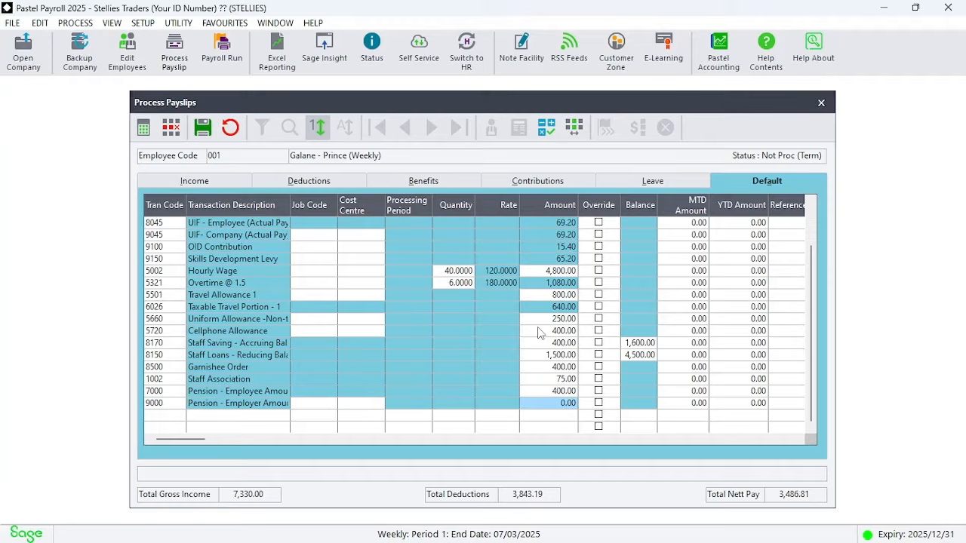
pyautogui.write('300')
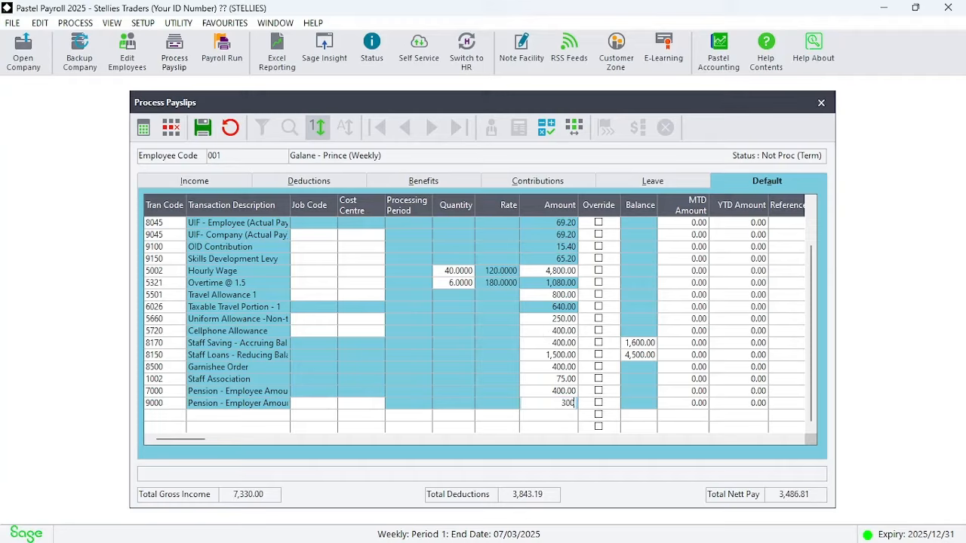
pyautogui.press('Return')
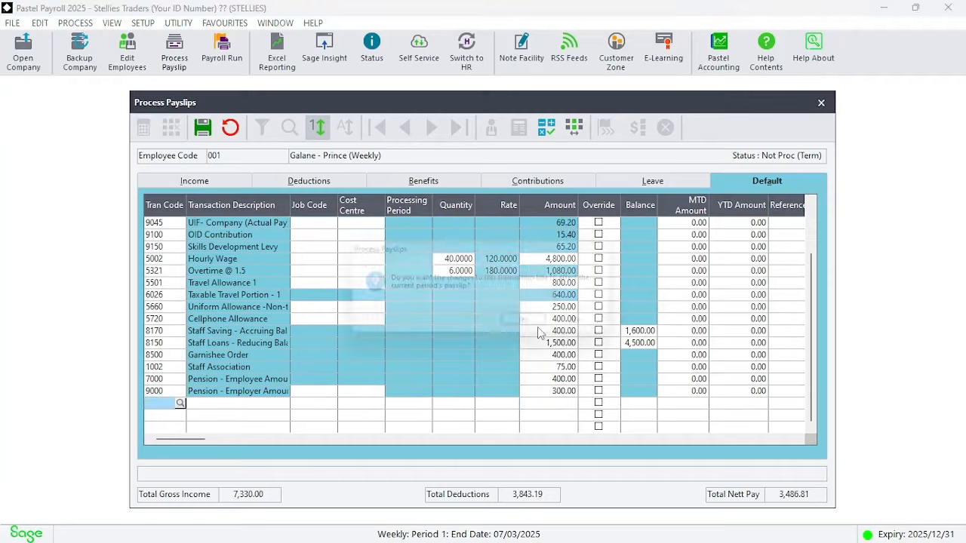
pyautogui.click(534, 326)
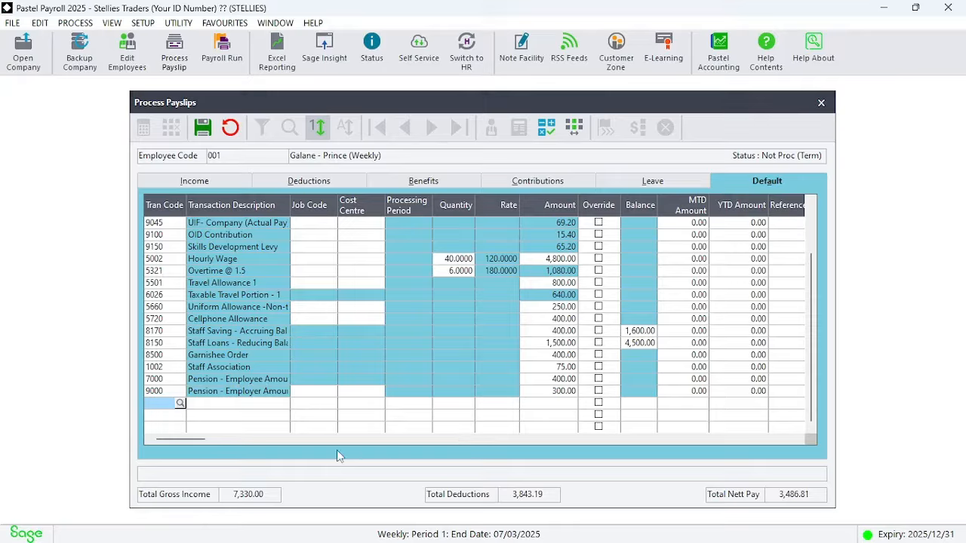
# - Add transaction 8091 (Med Aid Employee) and apply it to the current period's payslip
pyautogui.write('8091')
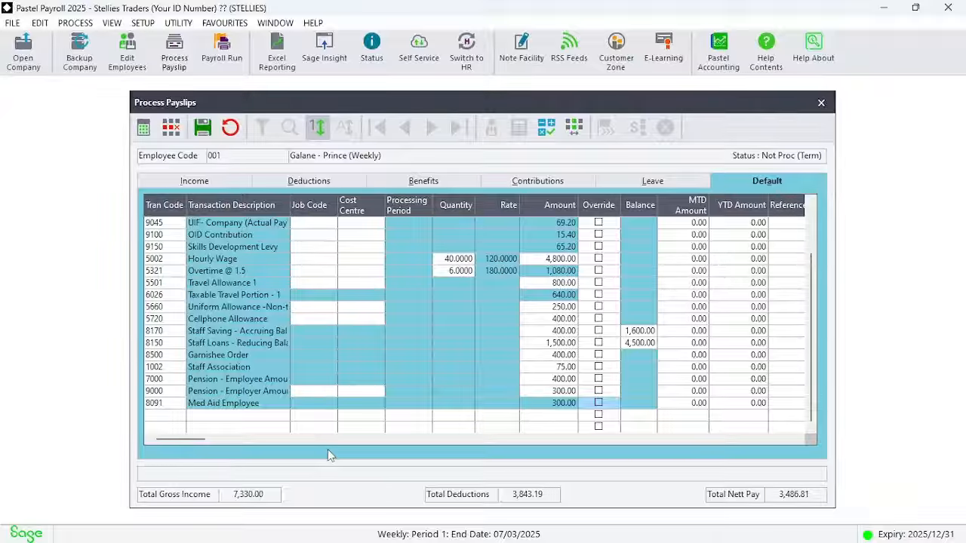
pyautogui.press('Down')
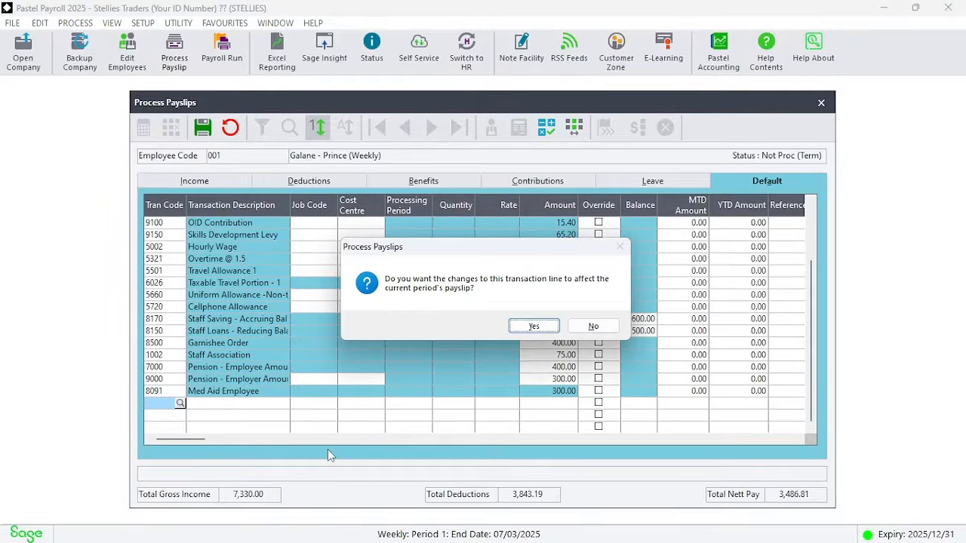
pyautogui.click(534, 325)
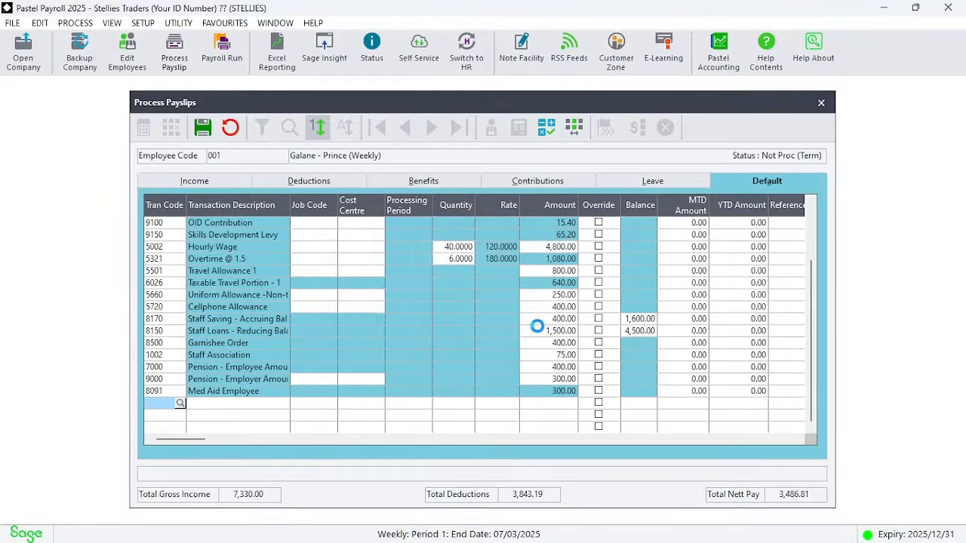
# - Add transaction 9091 (Med.Aid - Fixed Amount) and apply it to the current period's payslip
pyautogui.write('91')
pyautogui.press('Return')
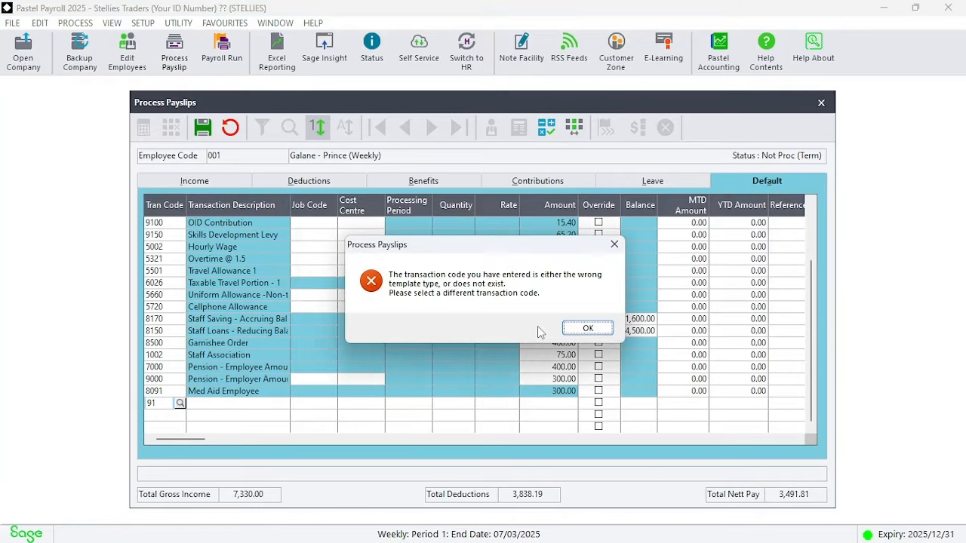
pyautogui.click(586, 327)
pyautogui.write('9091')
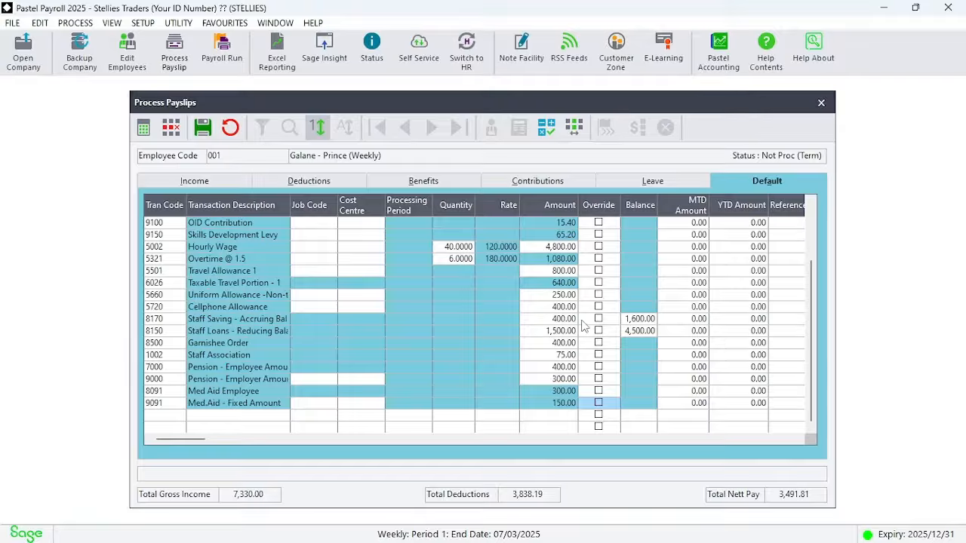
pyautogui.press('Down')
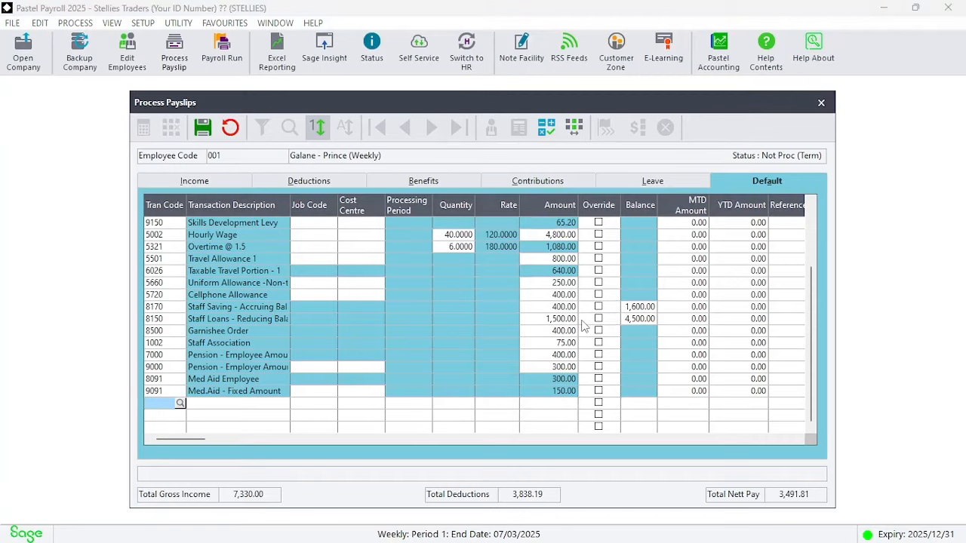
pyautogui.click(540, 325)
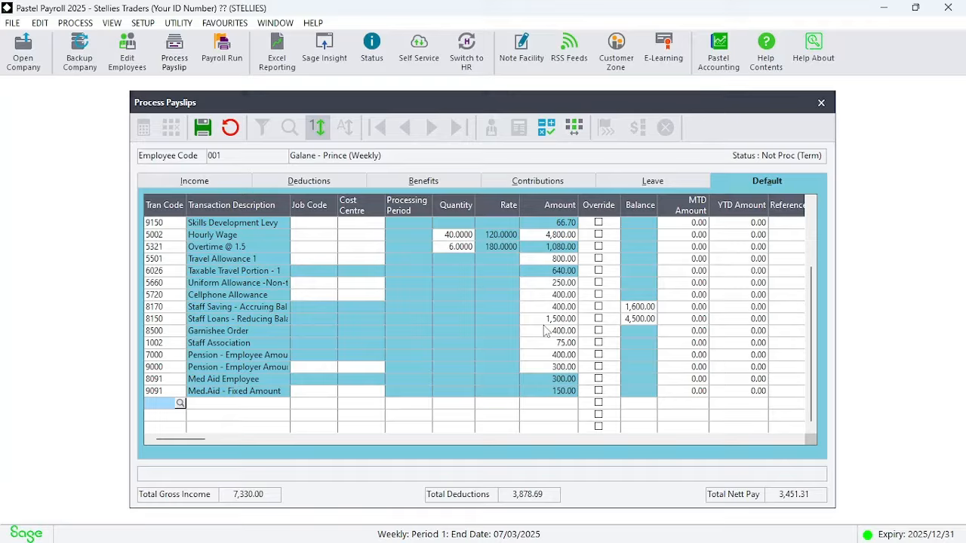
# - Add transaction 5205 (Night Out) and work out its amount as 4 × 900 in the Calculator
pyautogui.write('5205')
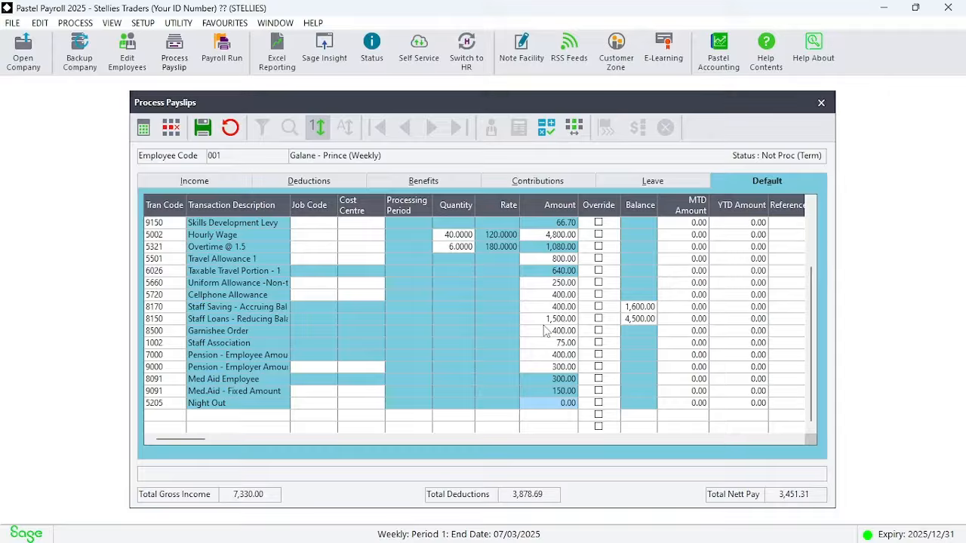
pyautogui.press('XF86Calculator')
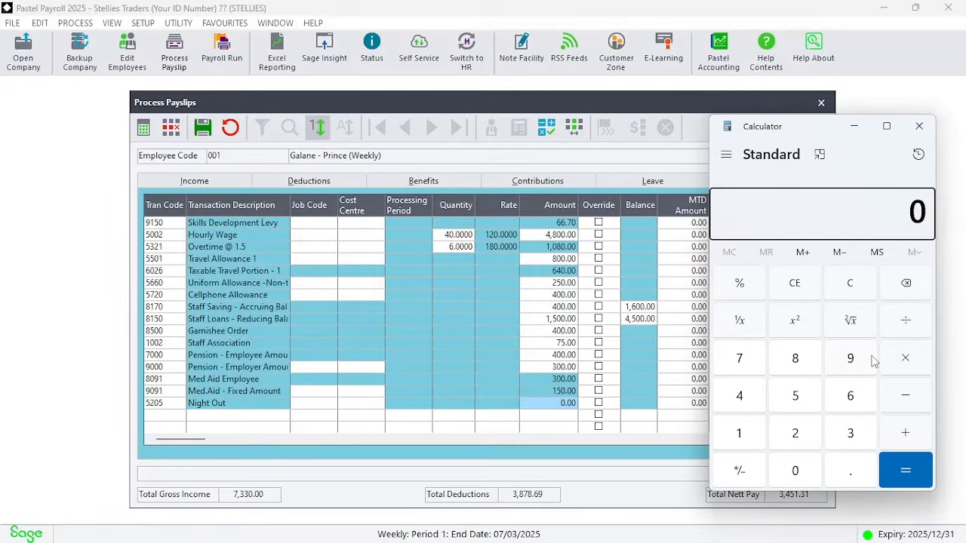
pyautogui.write('4*')
pyautogui.write('900')
pyautogui.press('Return')
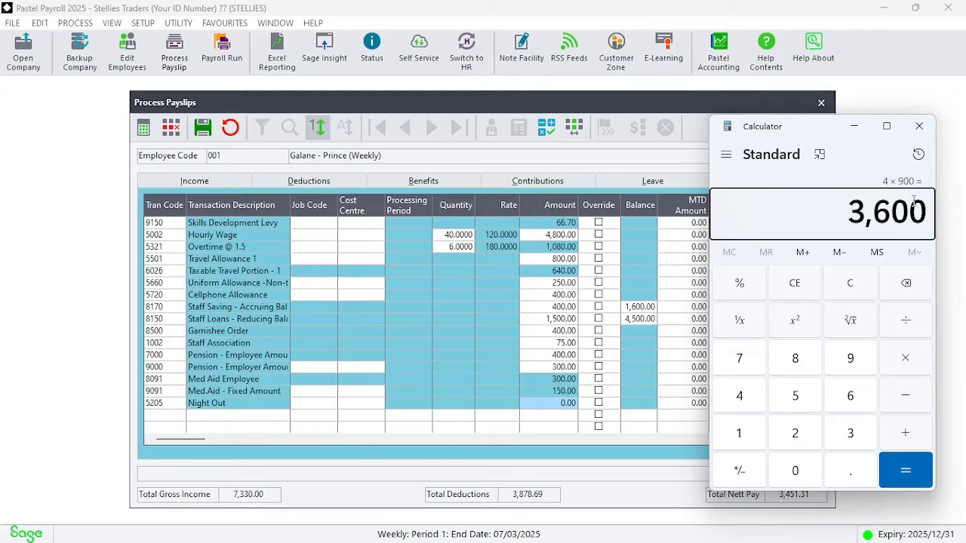
pyautogui.click(919, 126)
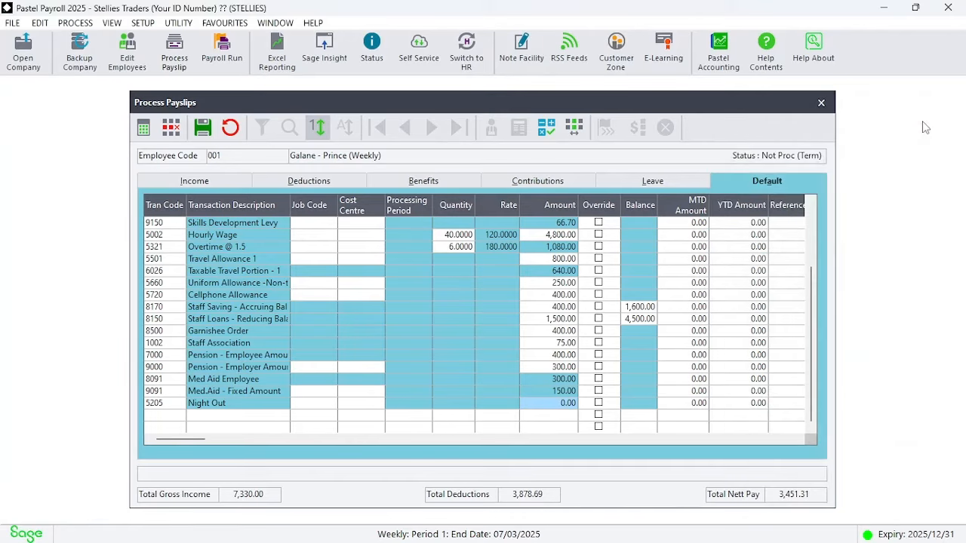
# - Set the Night Out amount to 3600 and apply the line to the current period's payslip
pyautogui.click(571, 404)
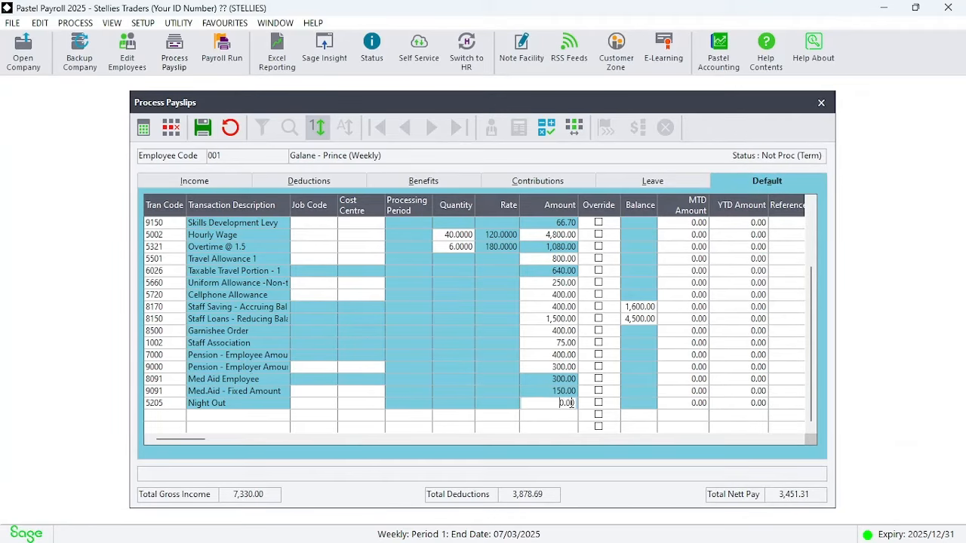
pyautogui.write('3600')
pyautogui.press('Down')
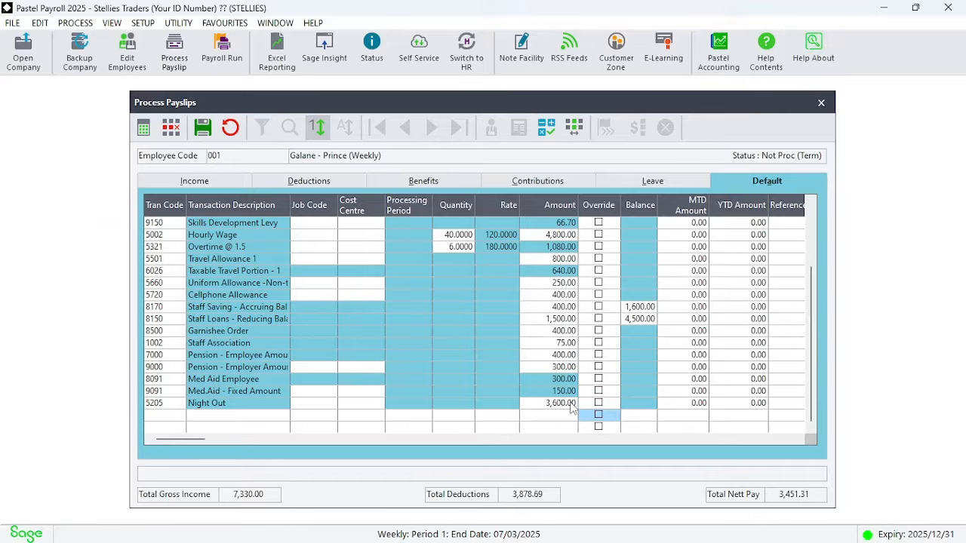
pyautogui.click(534, 326)
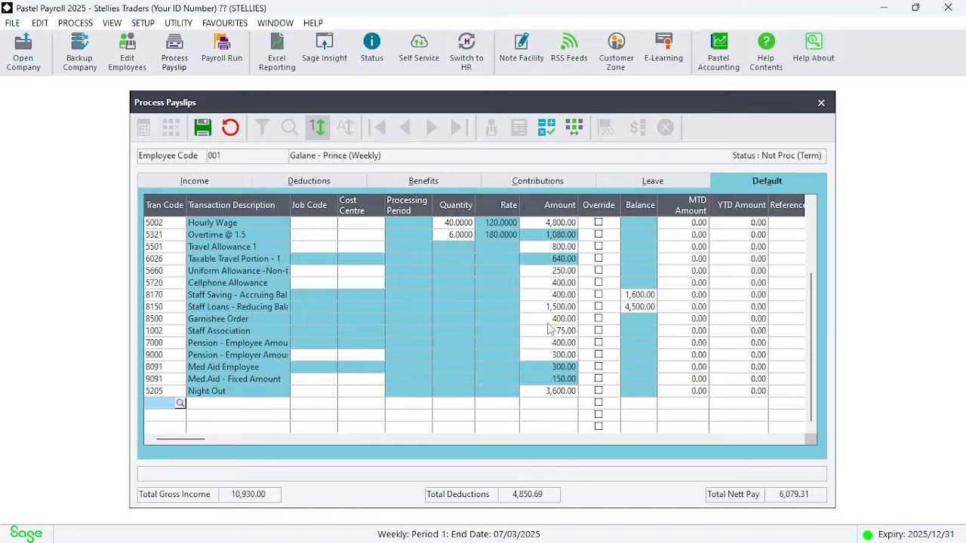
# - Add transaction 6410 (Pension Fund Fringe Benefit) and apply it to the current period's payslip
pyautogui.write('6410')
pyautogui.press('Return')
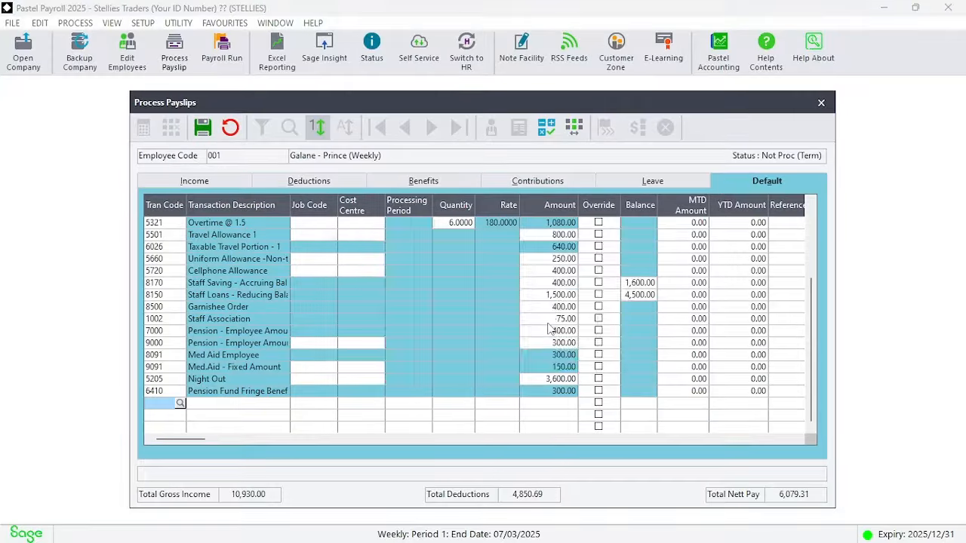
pyautogui.click(545, 325)
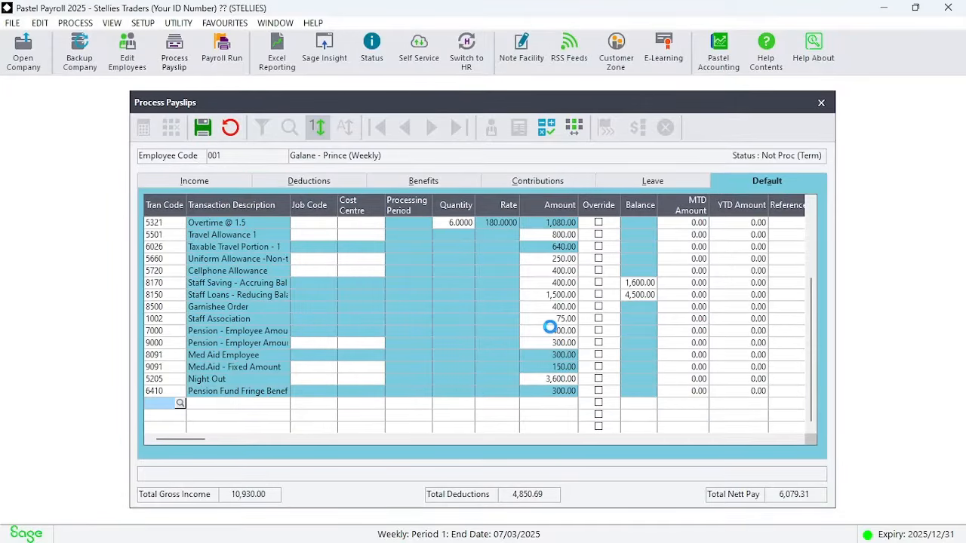
# - Add transaction 9120 (Leave Accrual Value) without an amount and apply it to the current period's payslip
pyautogui.write('9120')
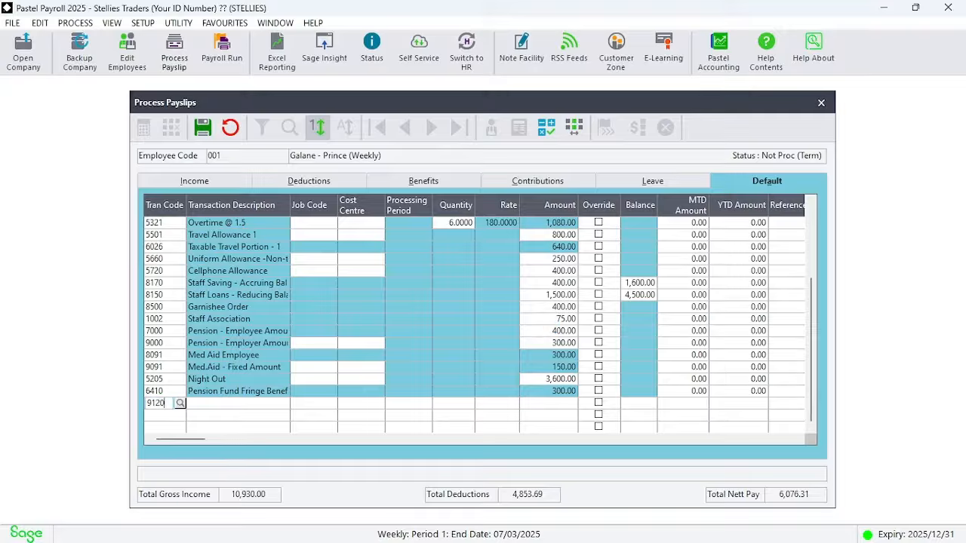
pyautogui.press('Return')
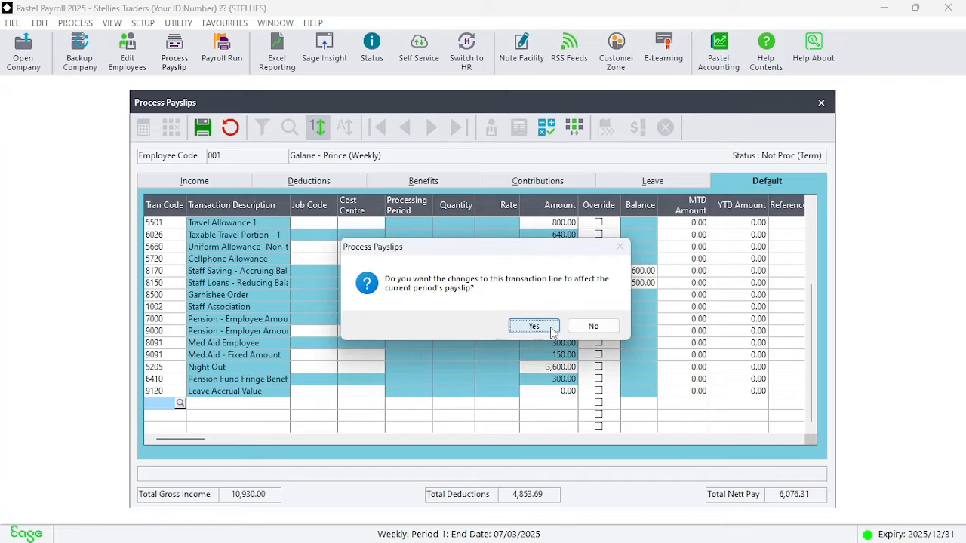
pyautogui.click(549, 327)
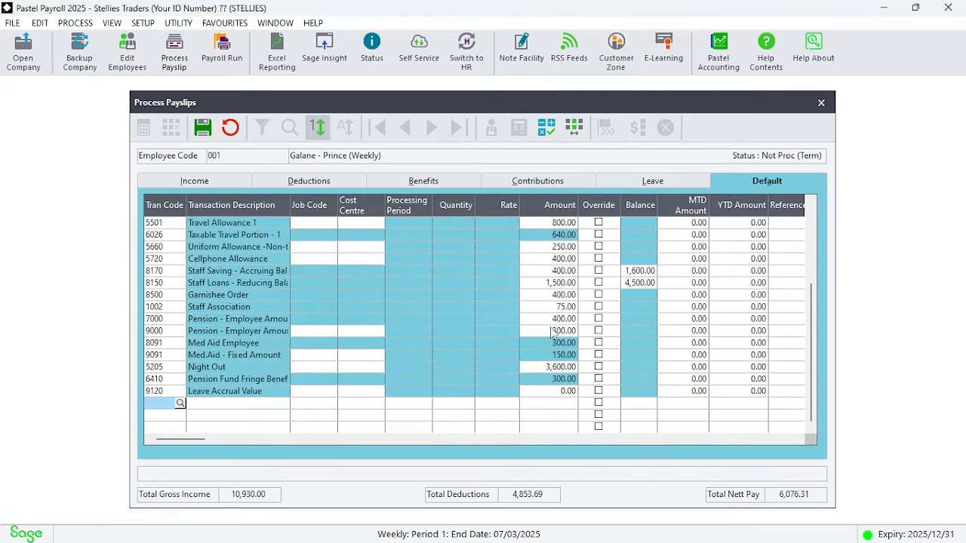
# - Add transaction 9142 (Bonus Accrual - Fixed %) and apply it to the current period's payslip
pyautogui.write('9142')
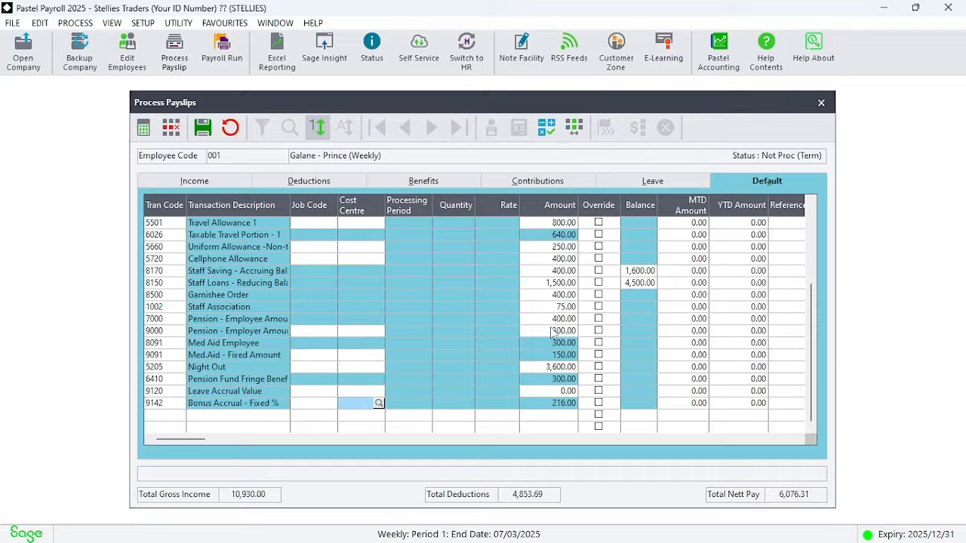
pyautogui.press('Return')
pyautogui.press('Return')
pyautogui.press('Return')
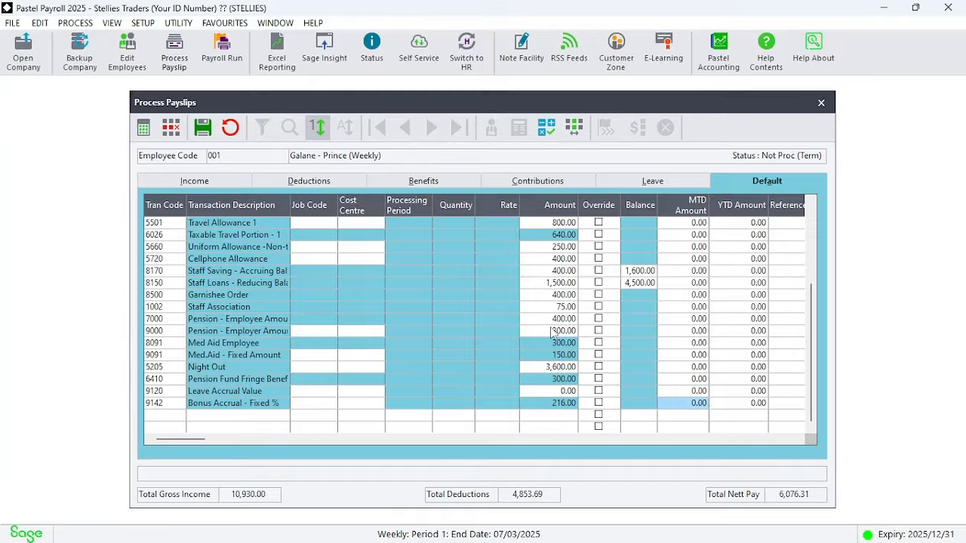
pyautogui.click(550, 328)
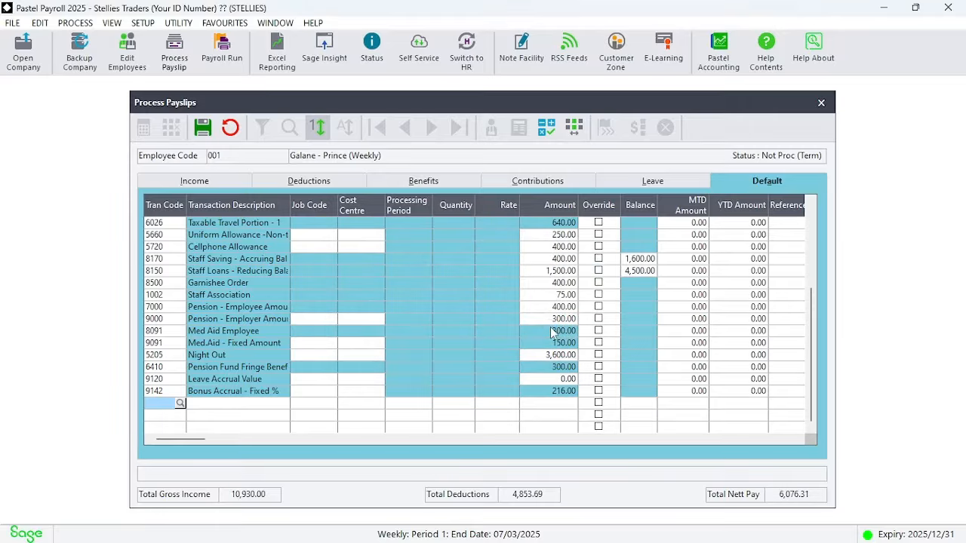
# - Save the employee's default payslip transactions and close the payslip processing window
pyautogui.click(204, 129)
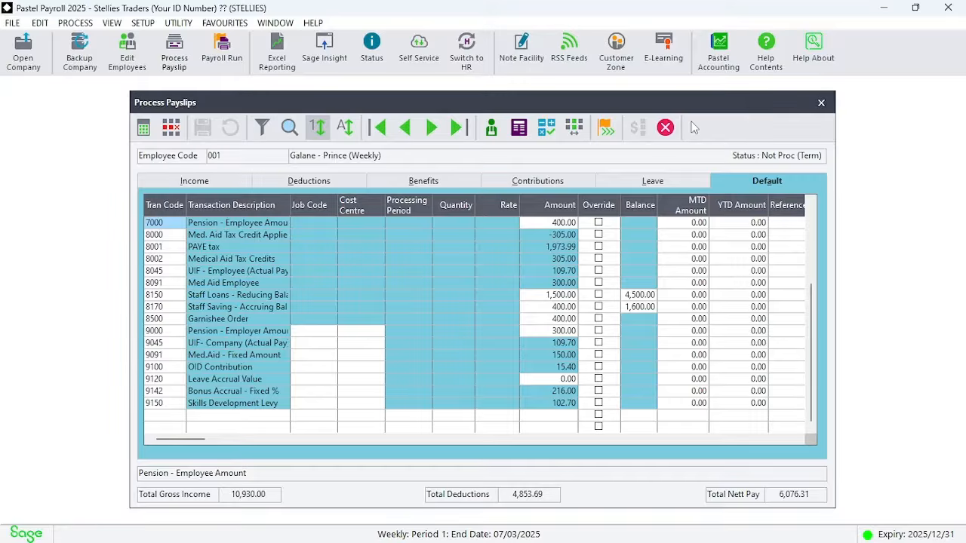
pyautogui.click(822, 103)
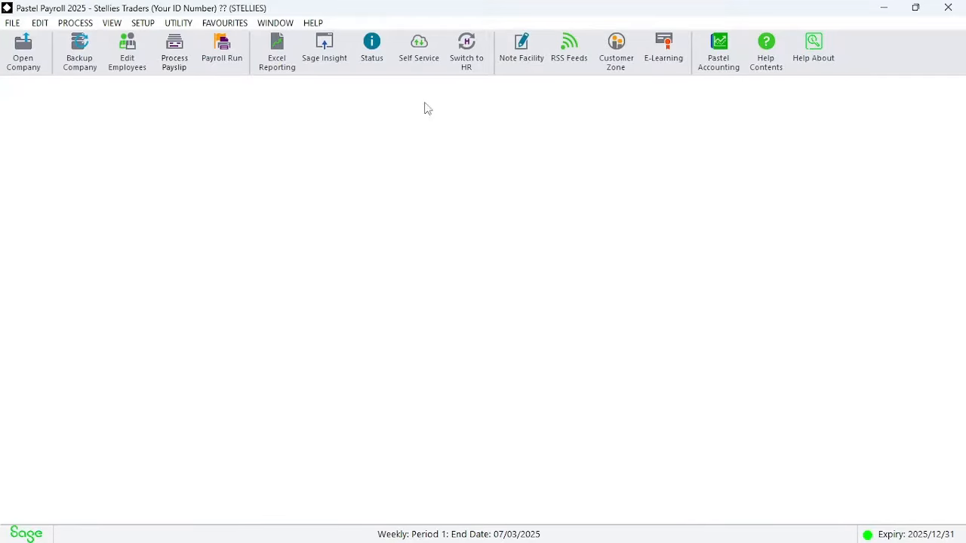
# - Start a payroll run and choose to perform the final calculation and payslip printing simultaneously
pyautogui.click(217, 51)
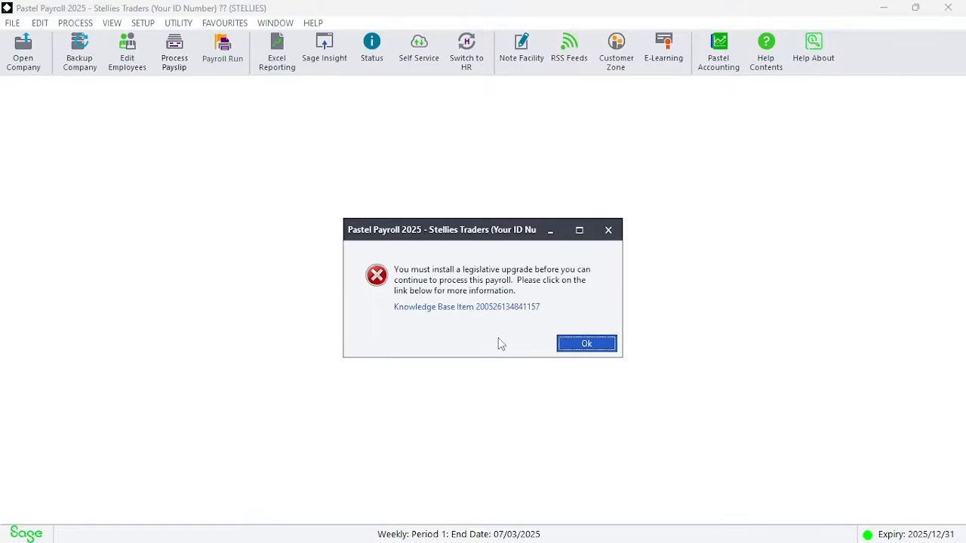
pyautogui.click(588, 344)
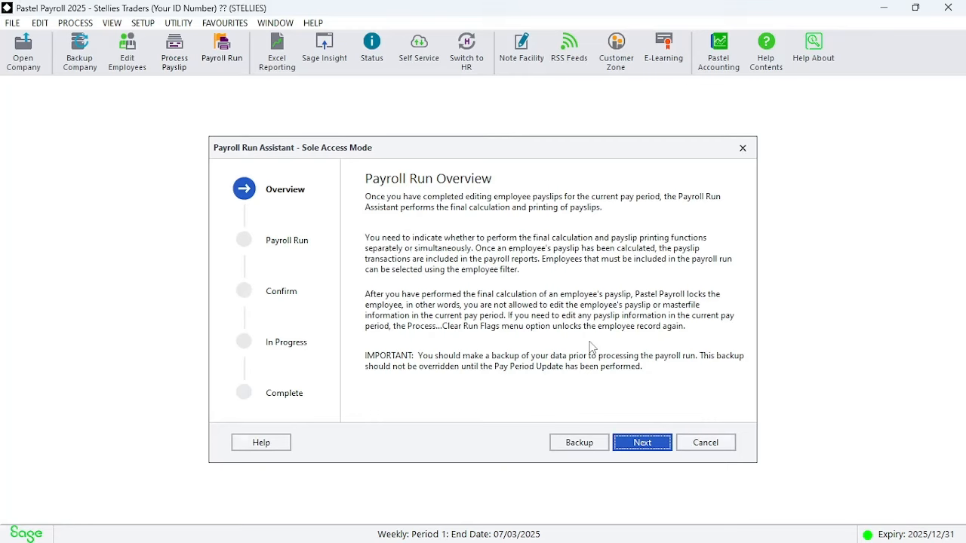
pyautogui.click(642, 444)
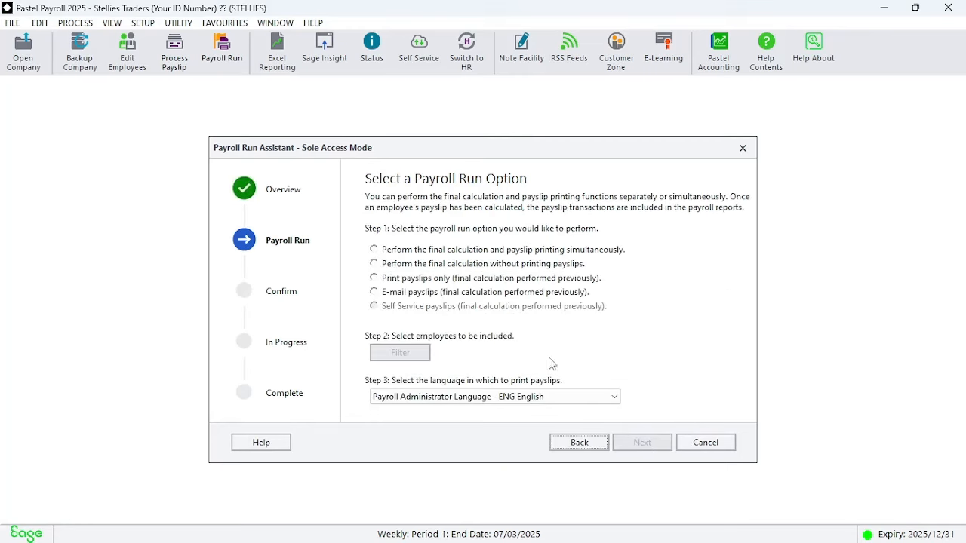
pyautogui.click(469, 253)
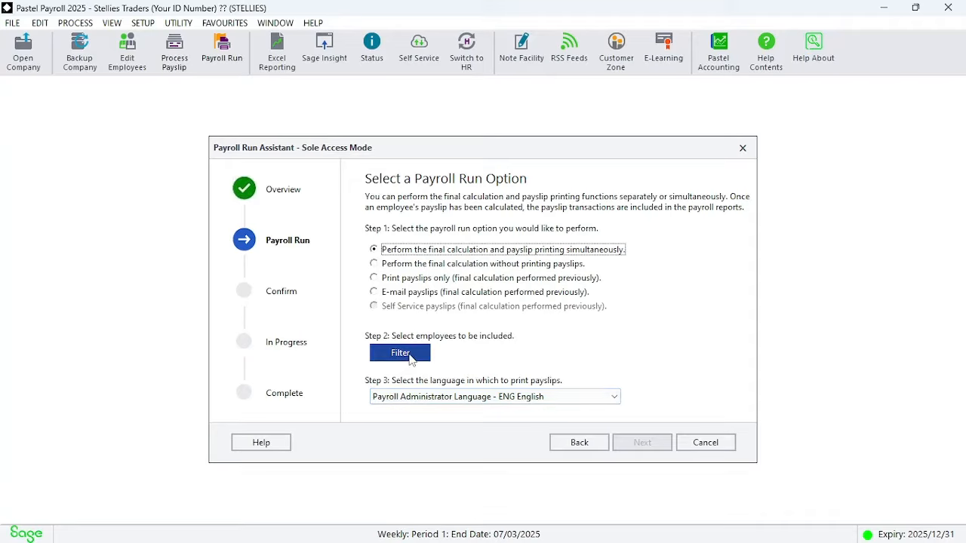
# - Filter the payroll run to include the weekly employee in the employees to process, and process the run
pyautogui.click(411, 359)
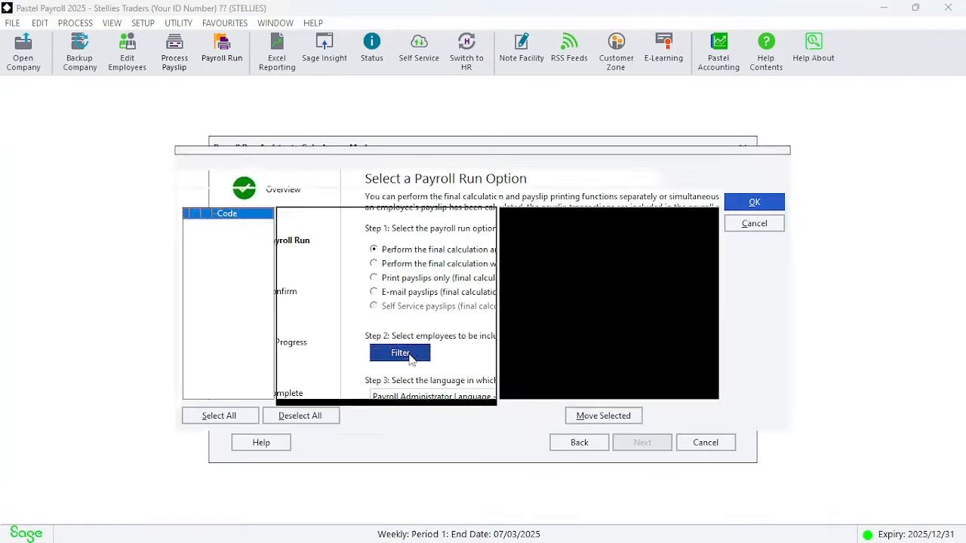
pyautogui.click(609, 215)
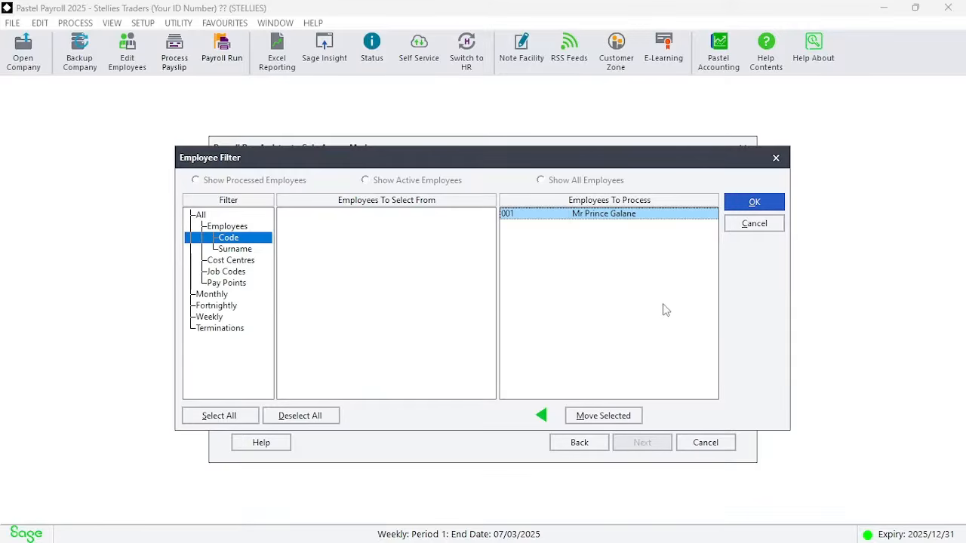
pyautogui.click(755, 203)
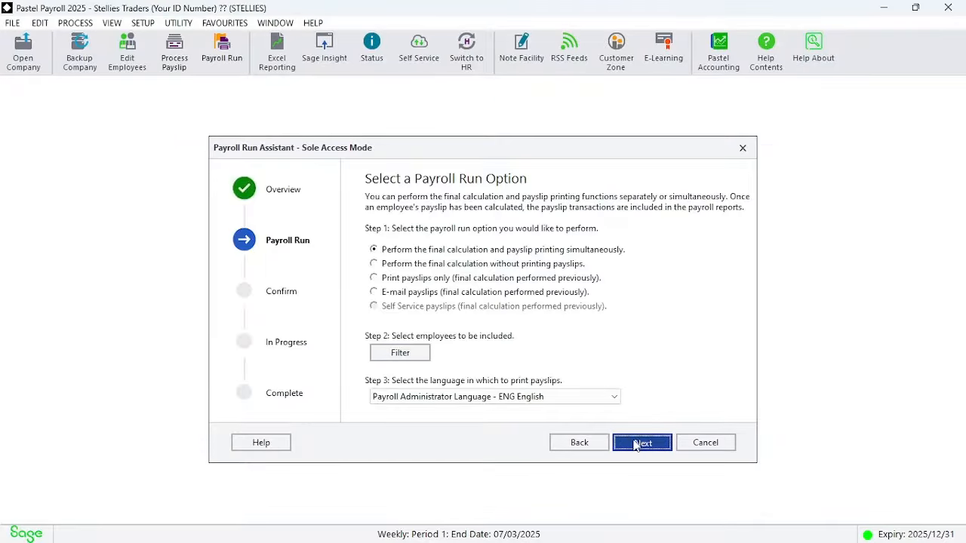
pyautogui.click(635, 444)
pyautogui.click(635, 443)
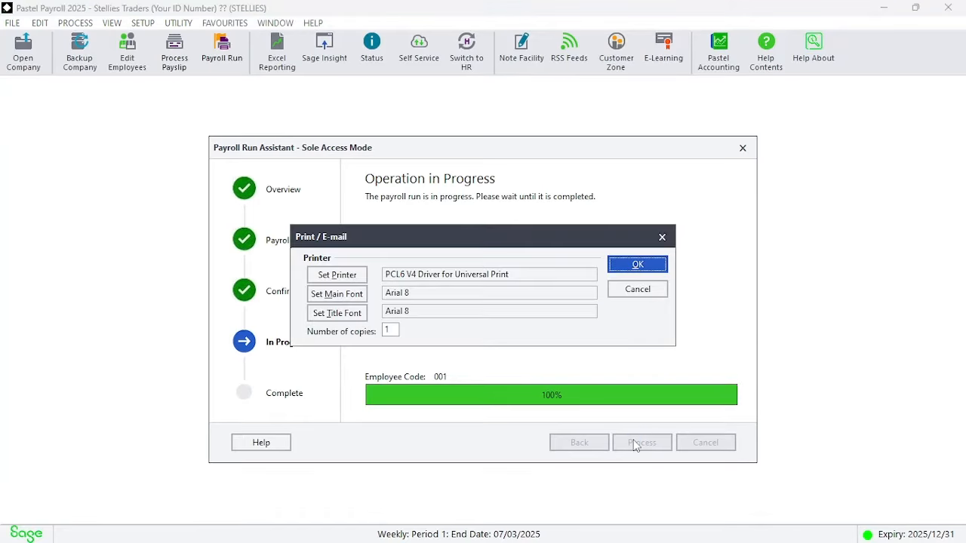
# - Print the payslip with Microsoft Print to PDF as the printer and finish the payroll run
pyautogui.click(359, 281)
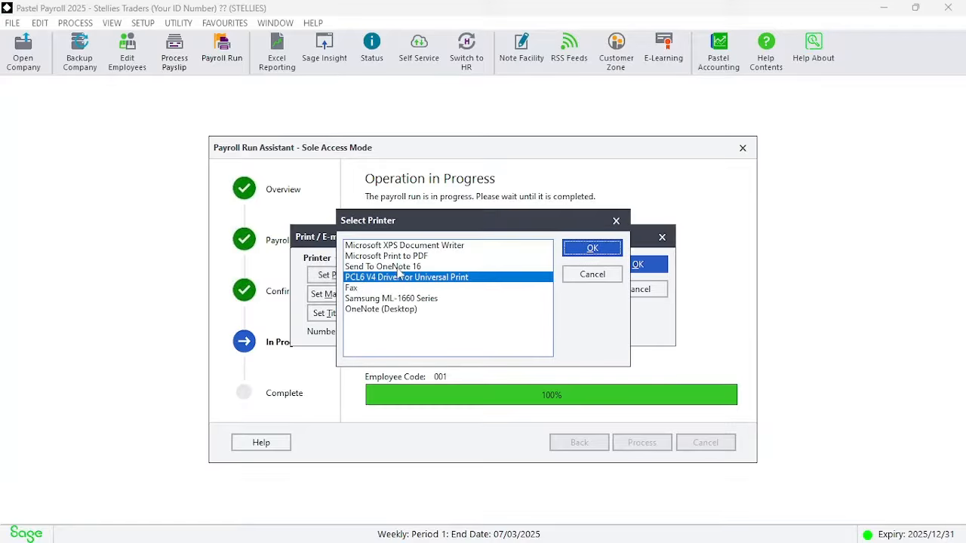
pyautogui.click(413, 257)
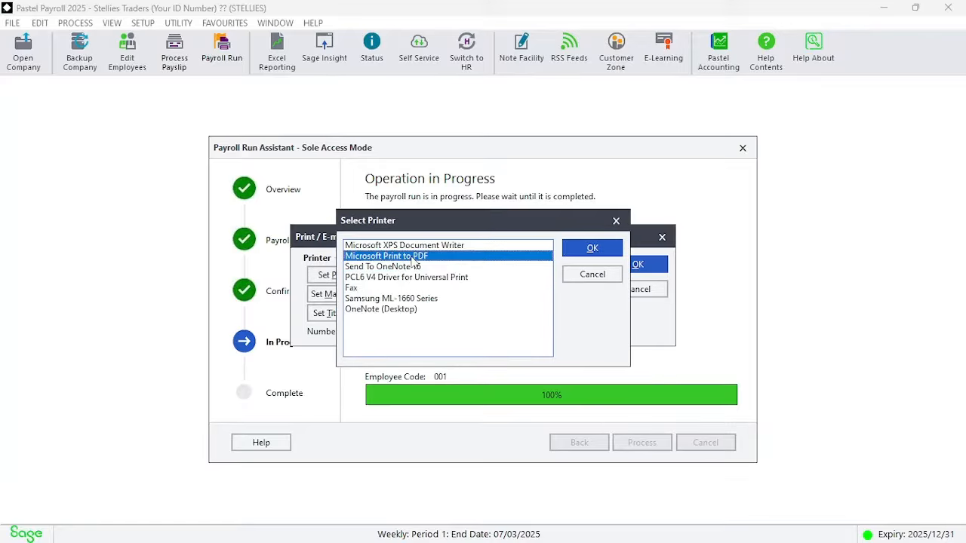
pyautogui.click(593, 248)
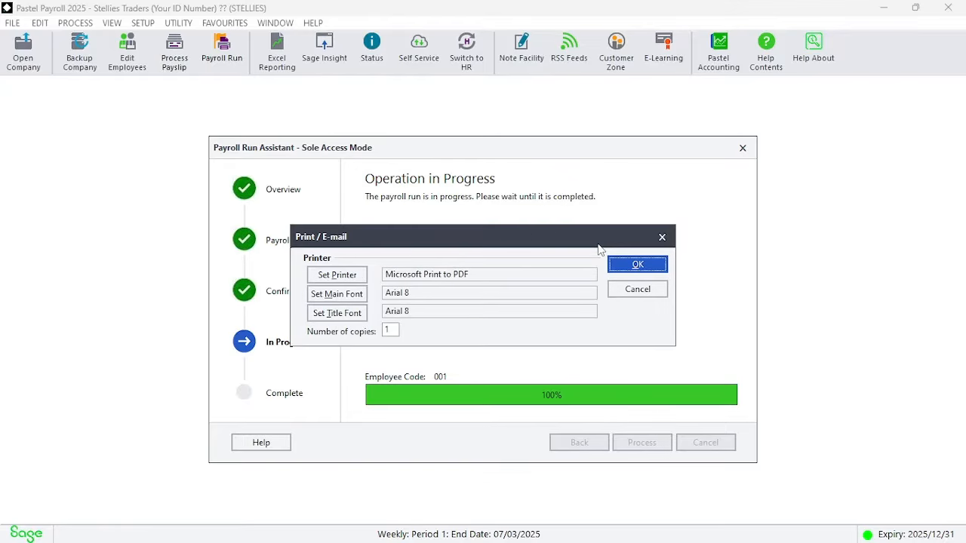
pyautogui.click(638, 265)
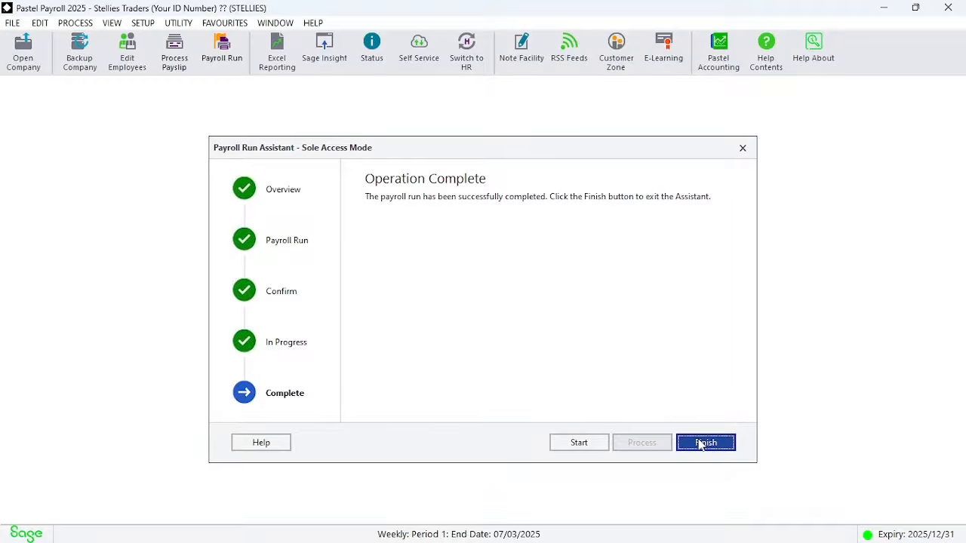
pyautogui.click(703, 443)
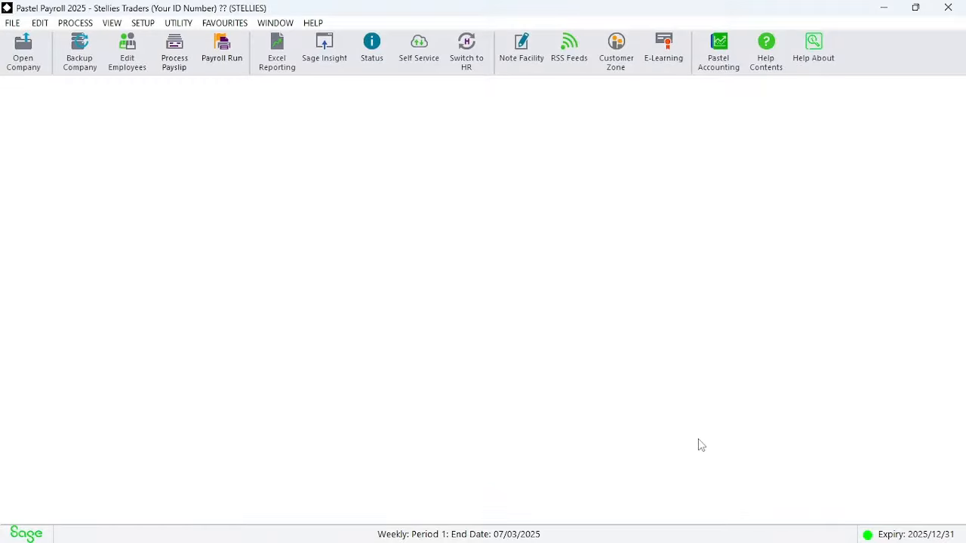
# - Check the employee's processed payslip, close it, and start a pay period update up to the pay frequency selection
pyautogui.click(172, 67)
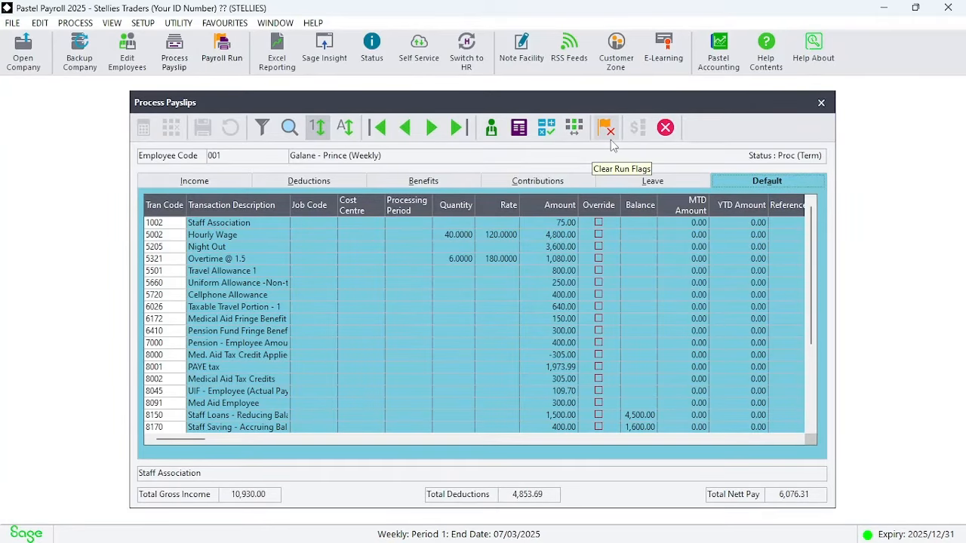
pyautogui.click(821, 103)
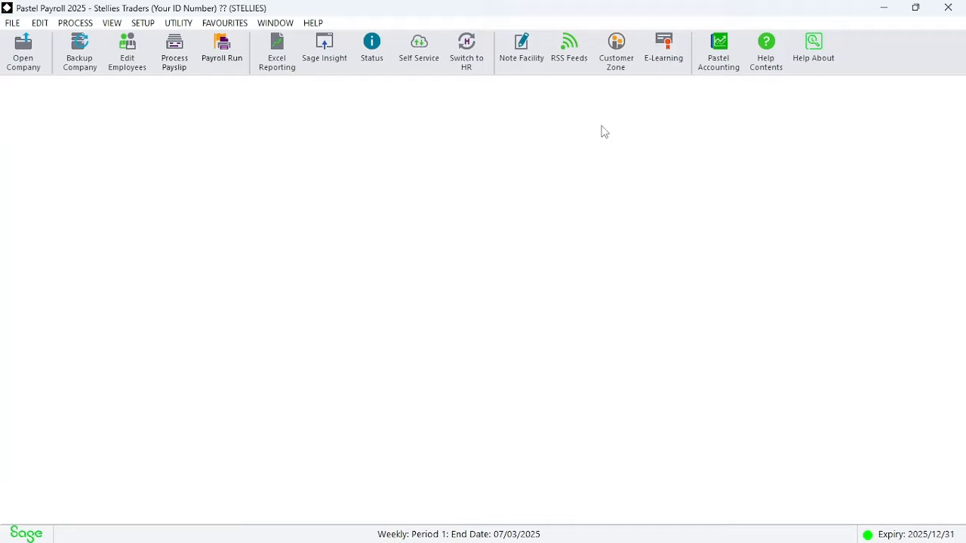
pyautogui.click(75, 27)
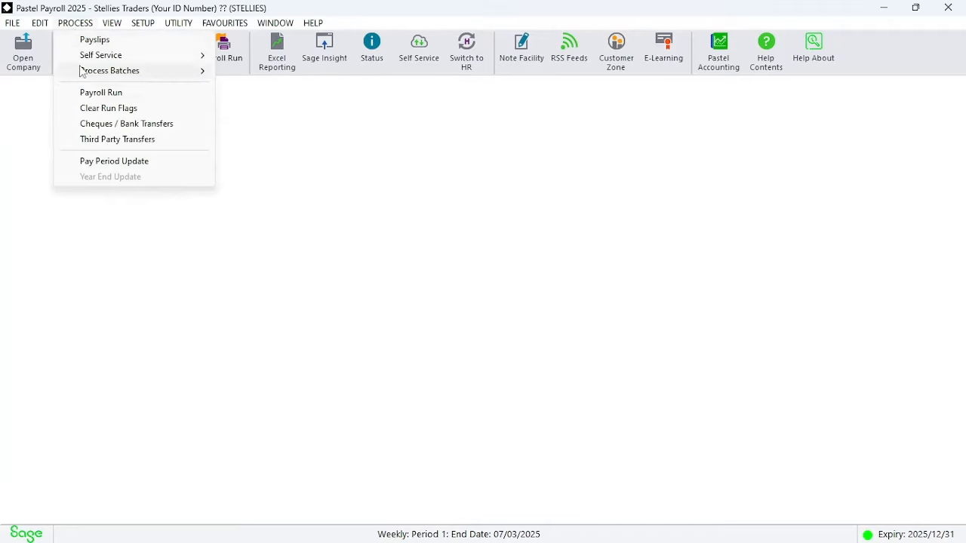
pyautogui.click(125, 166)
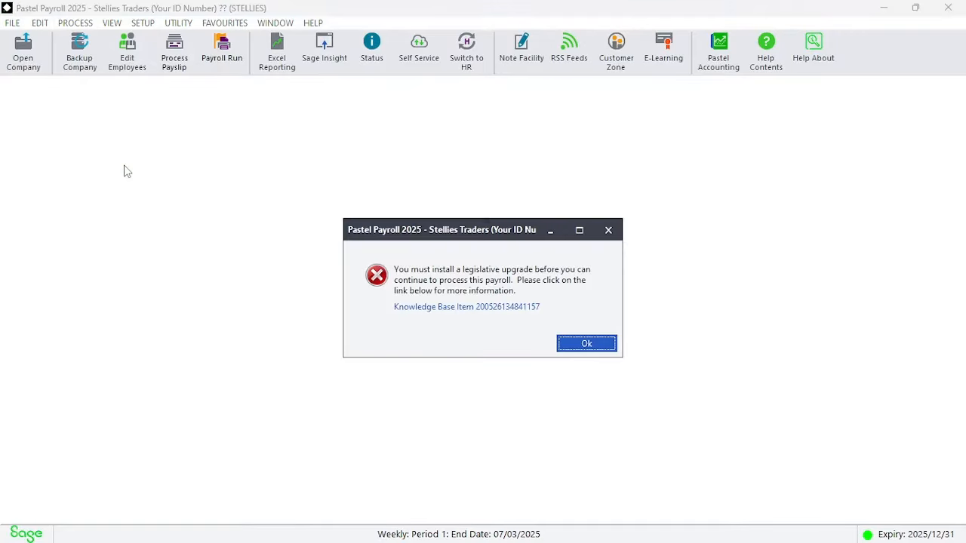
pyautogui.click(586, 343)
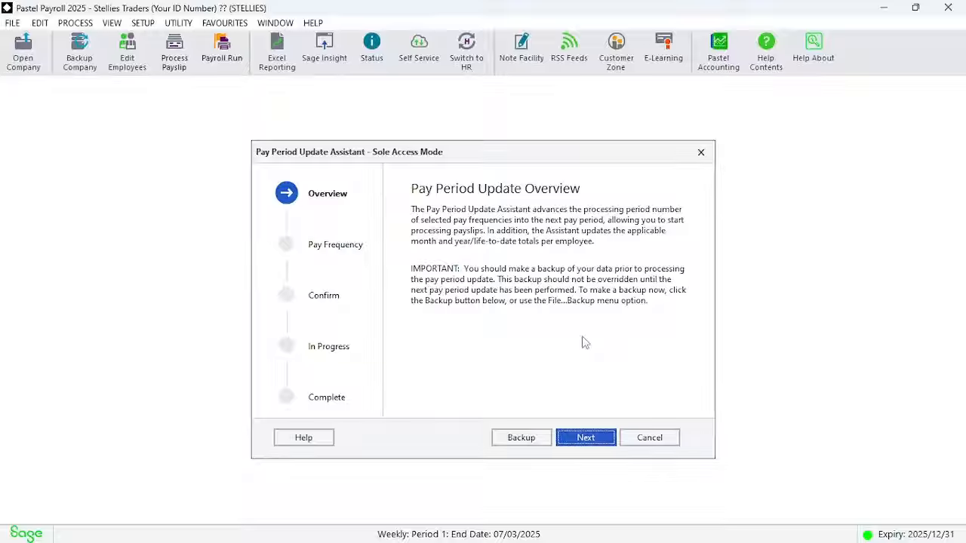
pyautogui.click(594, 437)
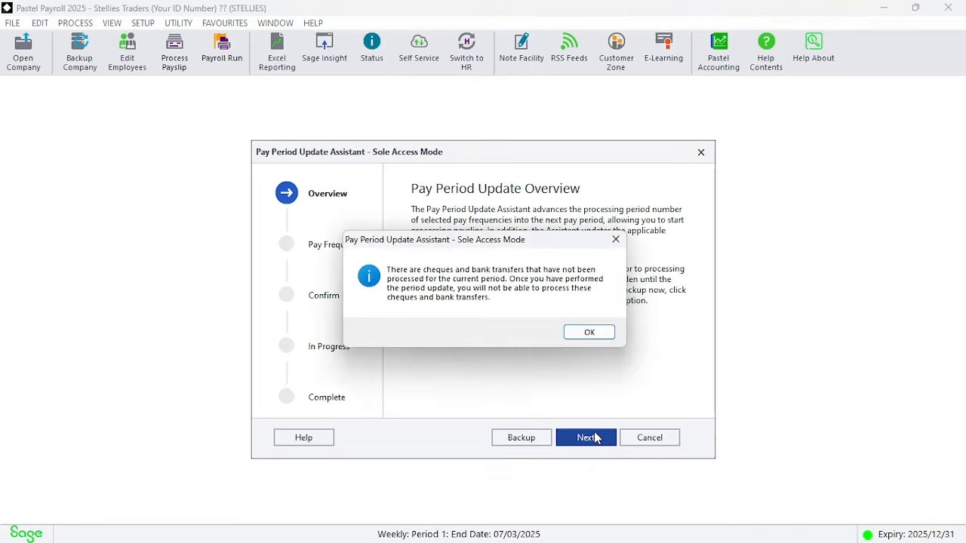
pyautogui.click(596, 332)
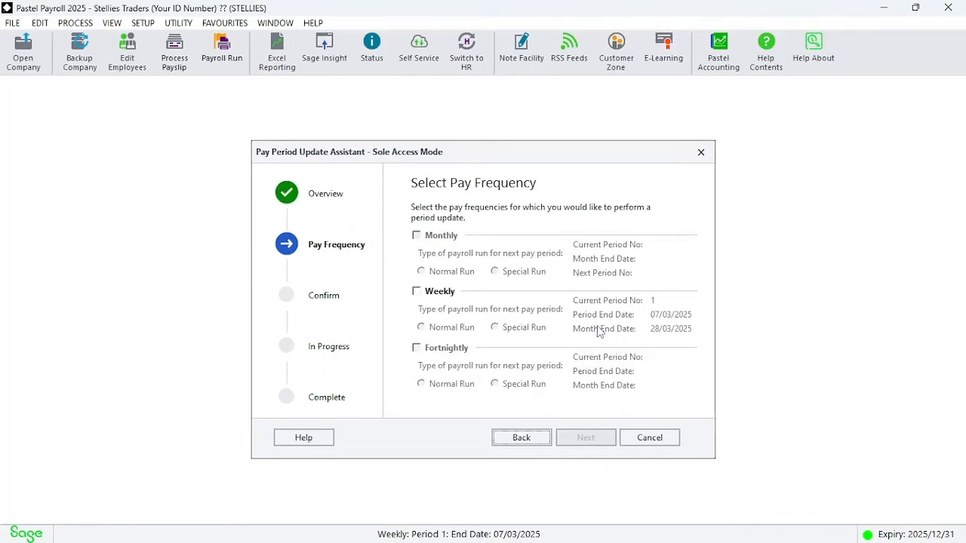
# - Process the pay period update for the Weekly frequency as a normal run and finish the assistant
pyautogui.click(416, 291)
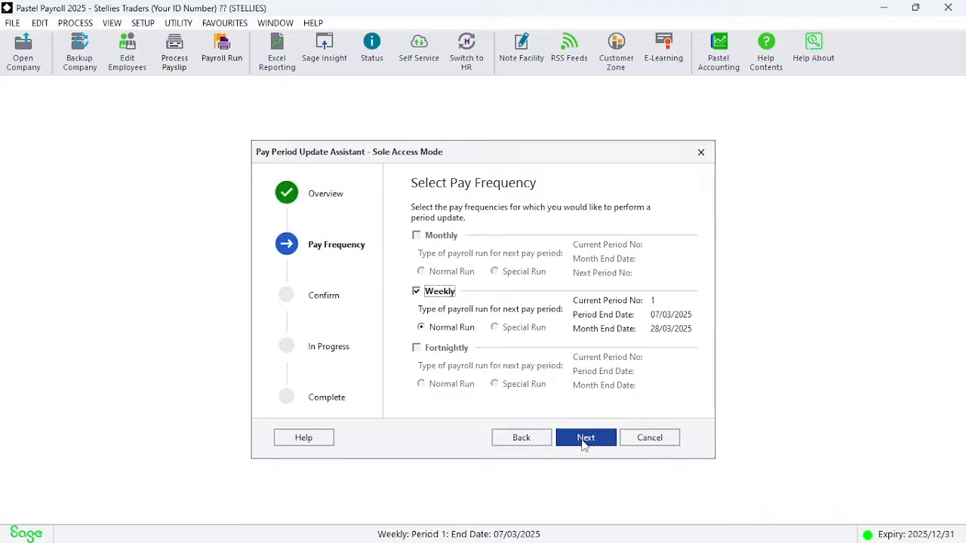
pyautogui.click(582, 442)
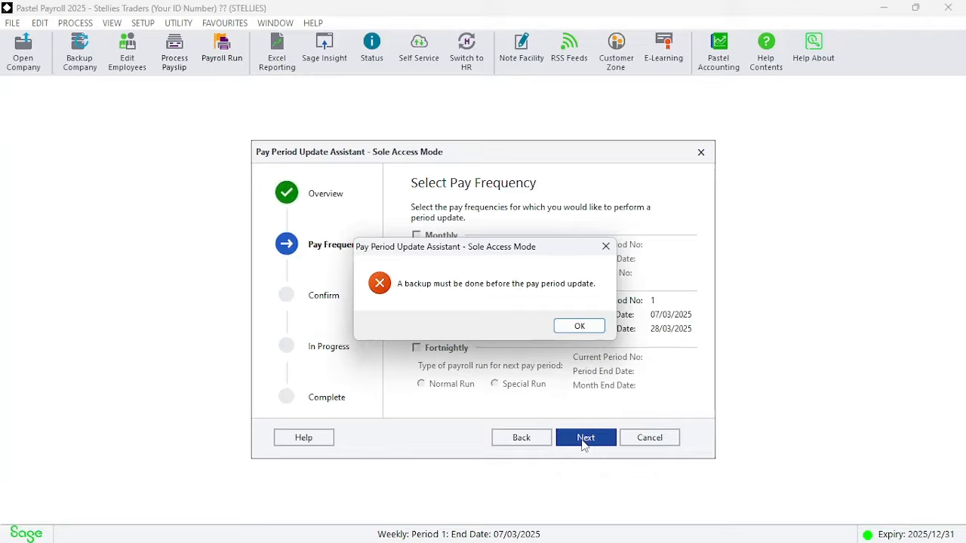
pyautogui.click(589, 325)
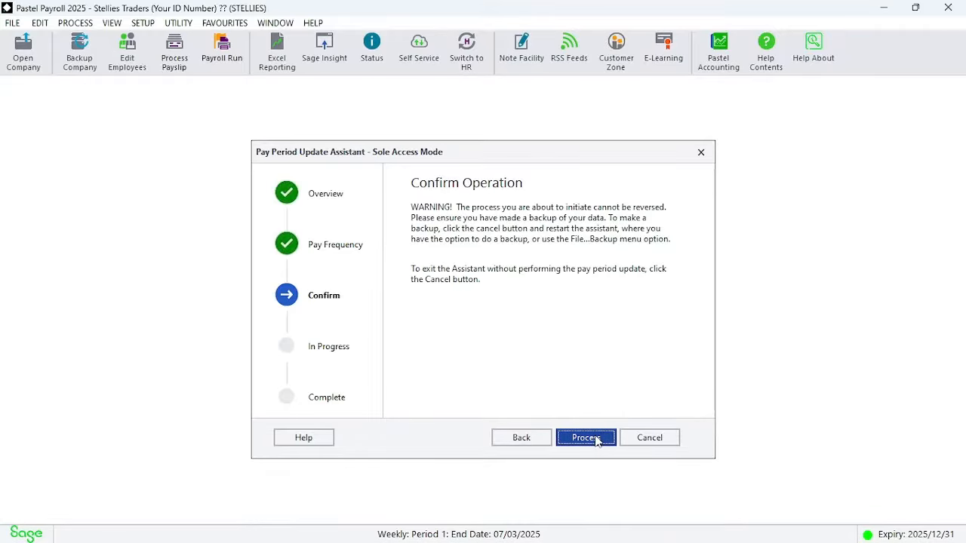
pyautogui.click(595, 436)
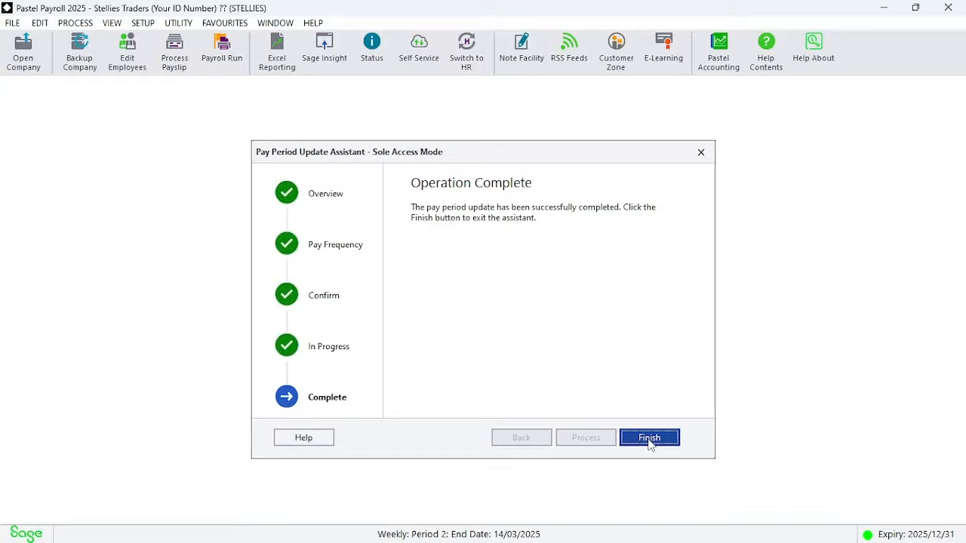
pyautogui.click(649, 438)
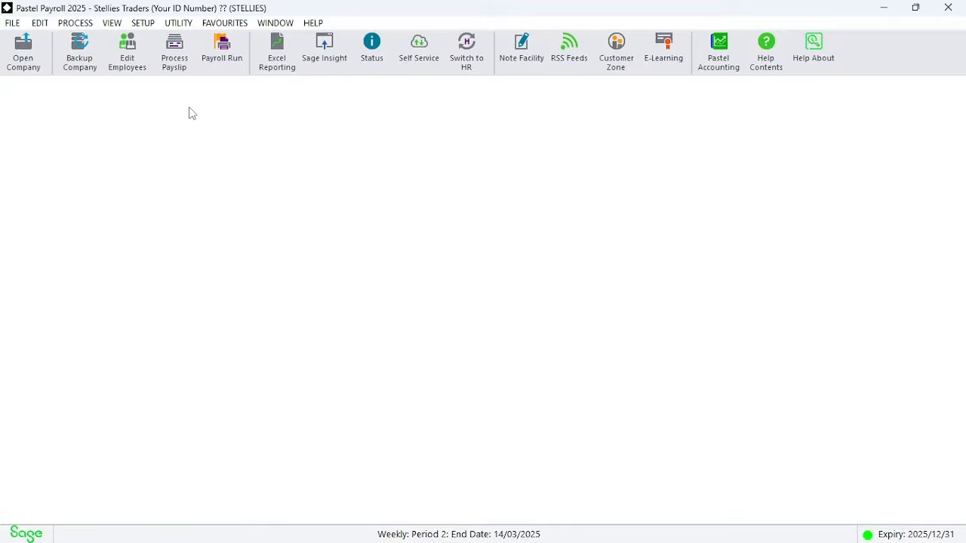
# - Set the Hourly Wage quantity to 38 among the income transactions of the employee's period 2 payslip
pyautogui.click(178, 67)
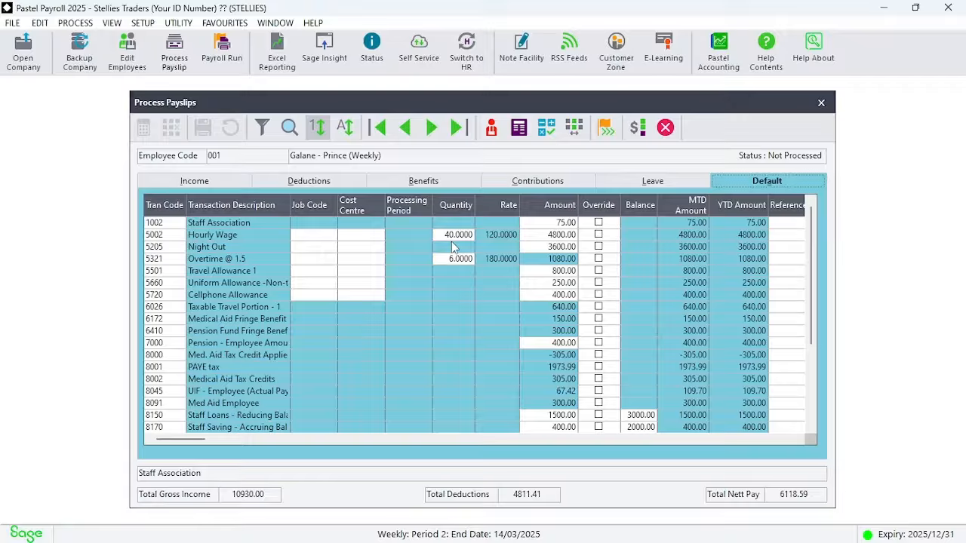
pyautogui.click(241, 185)
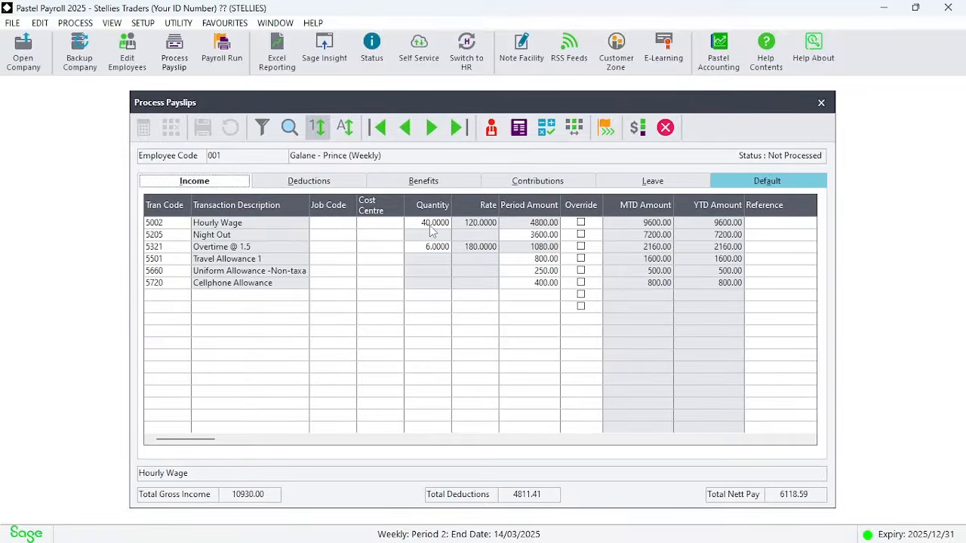
pyautogui.click(432, 224)
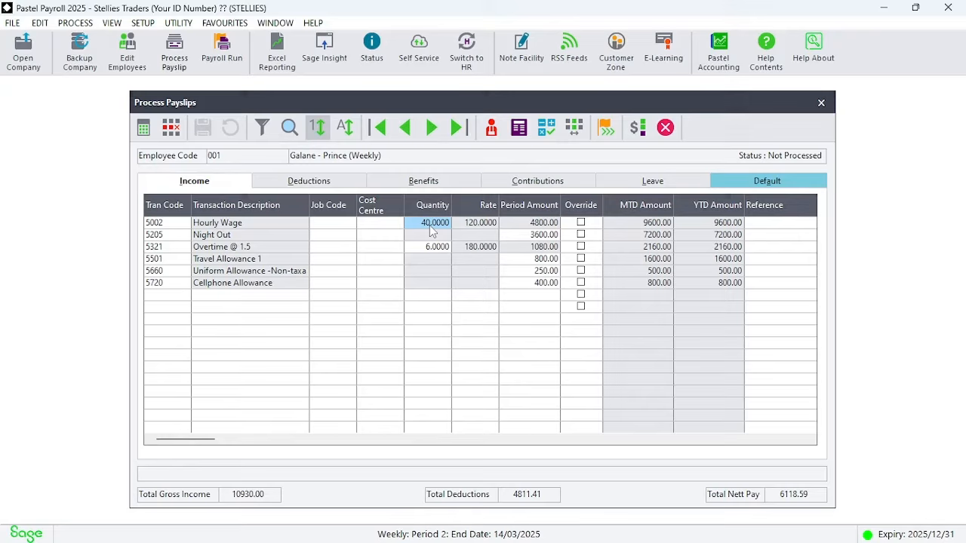
pyautogui.write('38')
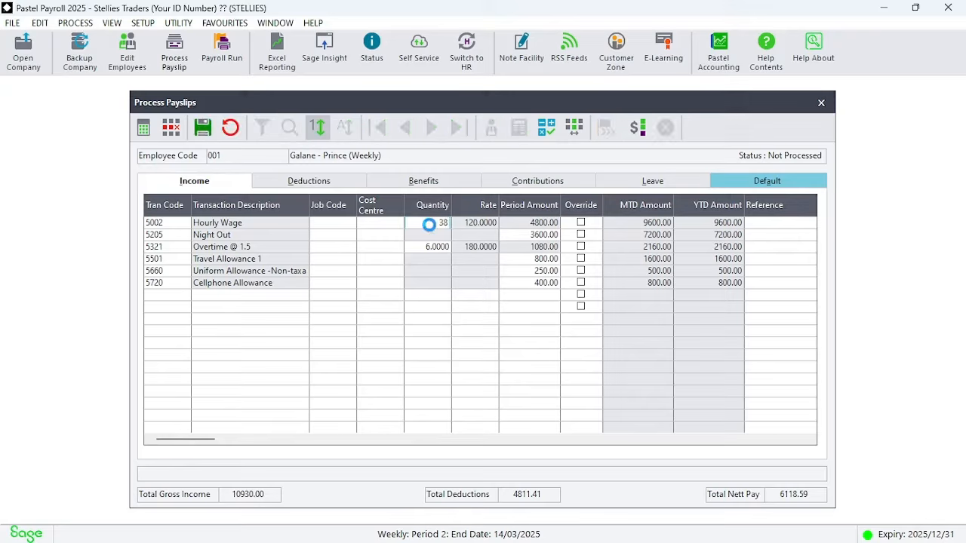
pyautogui.press('Tab')
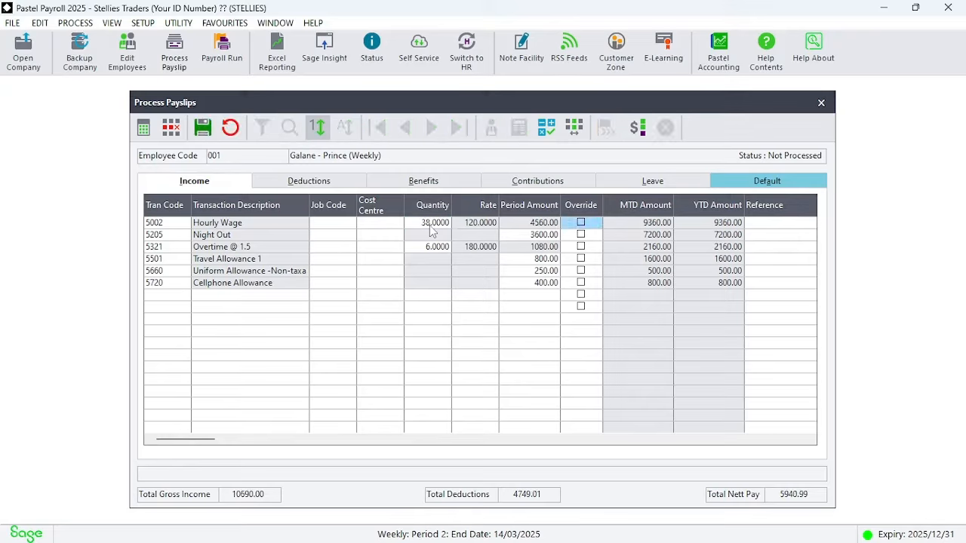
# - Override the Hourly Wage period amount with 5700, calculating it as 38 × 150 in Calculator
pyautogui.click(578, 223)
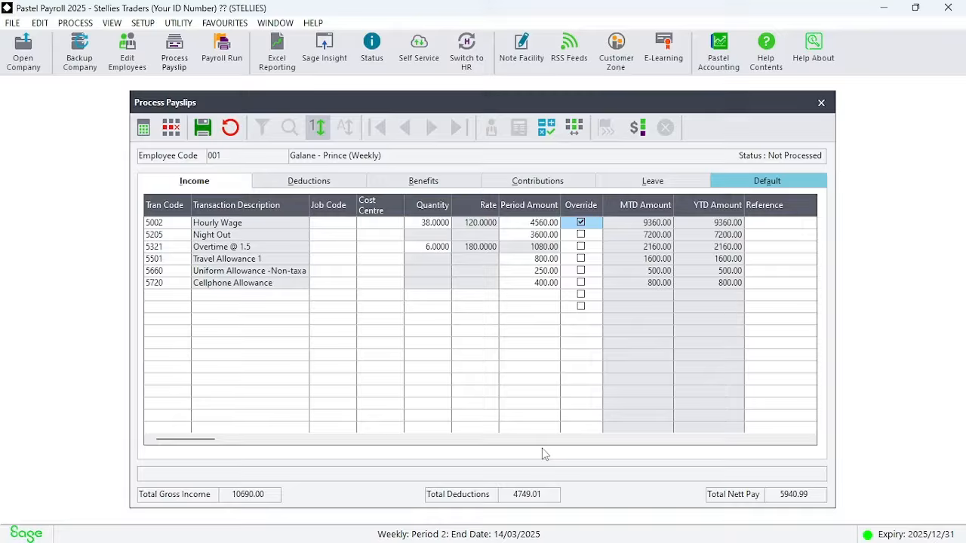
pyautogui.press('XF86Calculator')
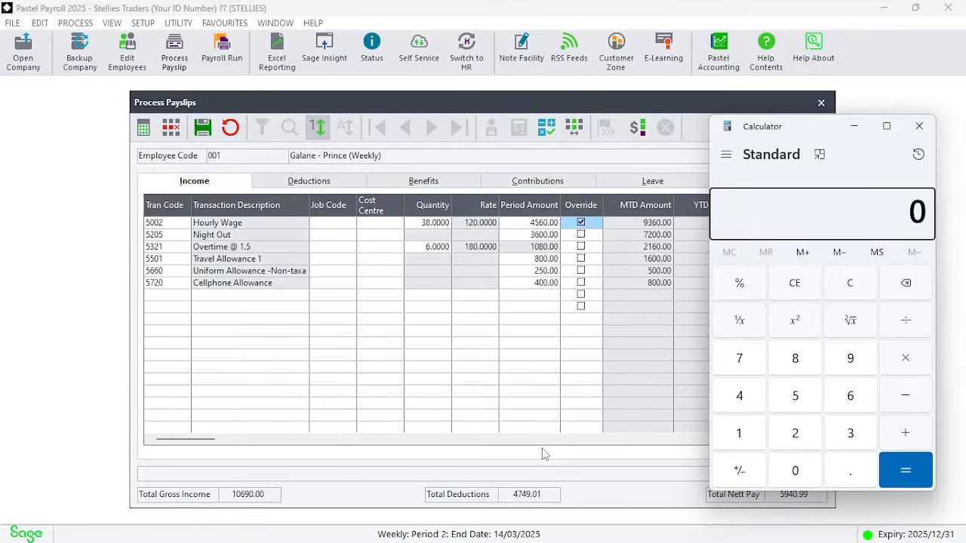
pyautogui.write('38*150')
pyautogui.press('Return')
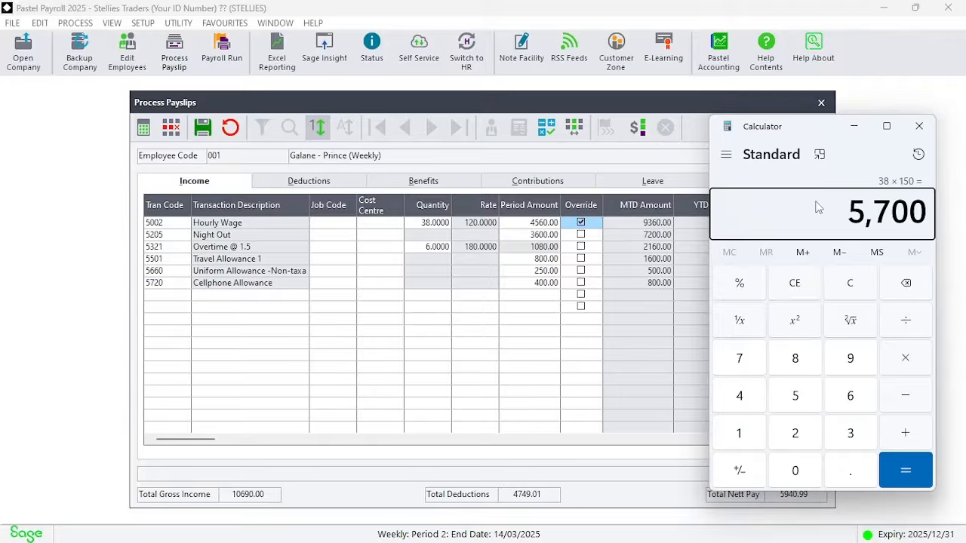
pyautogui.click(920, 126)
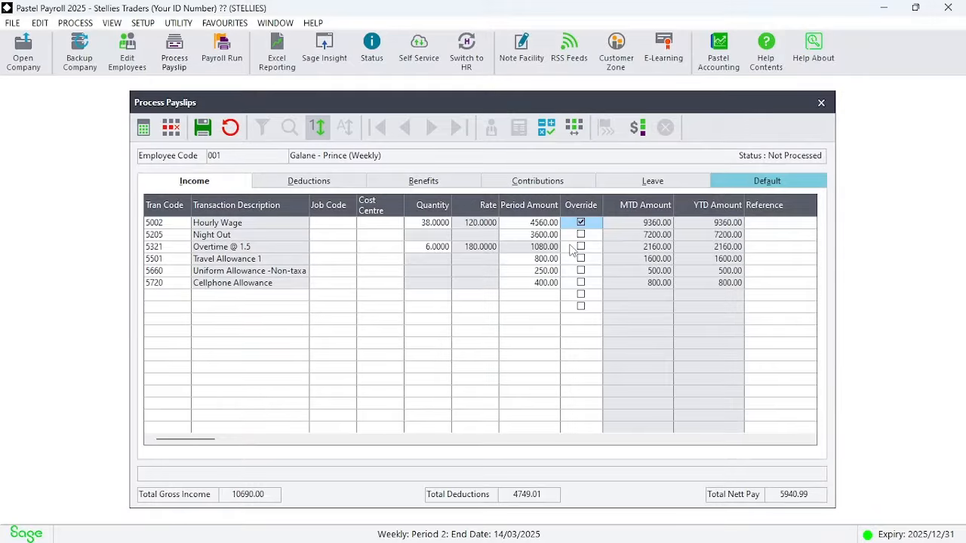
pyautogui.click(541, 223)
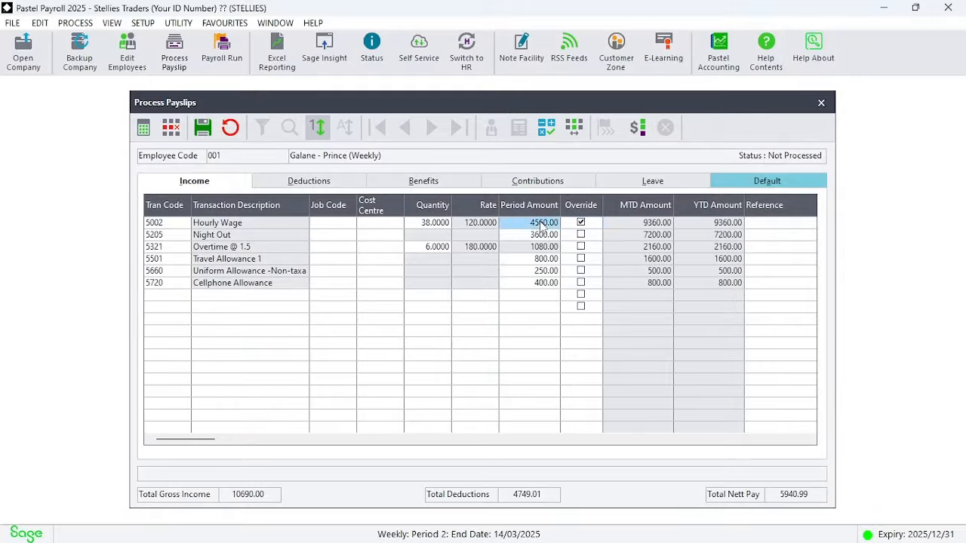
pyautogui.write('5700')
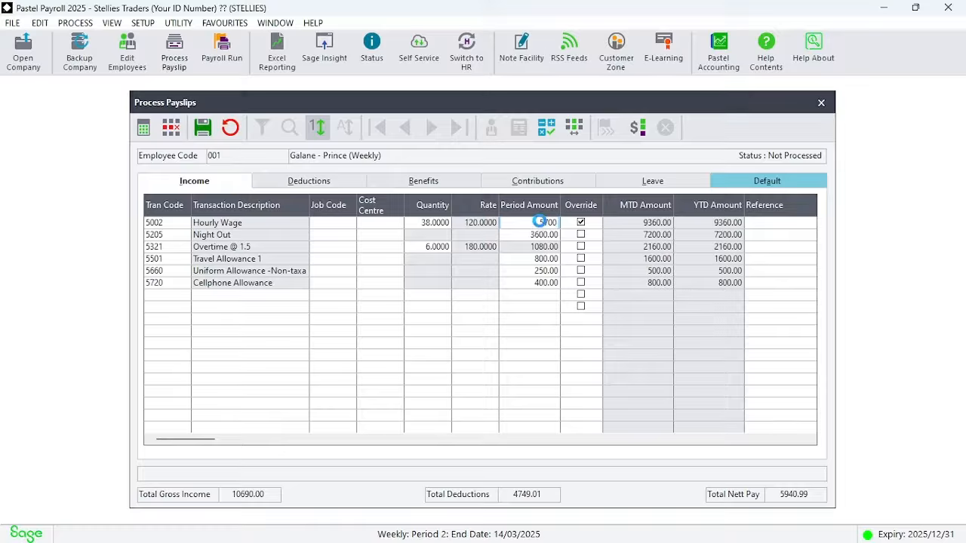
pyautogui.press('Return')
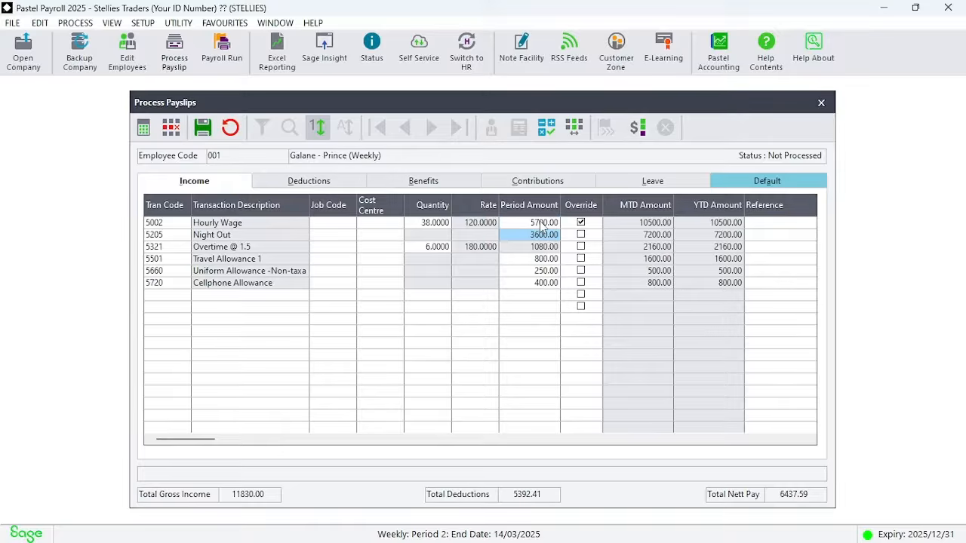
# - Save the payslip's income changes and open the employee's default transactions
pyautogui.click(202, 128)
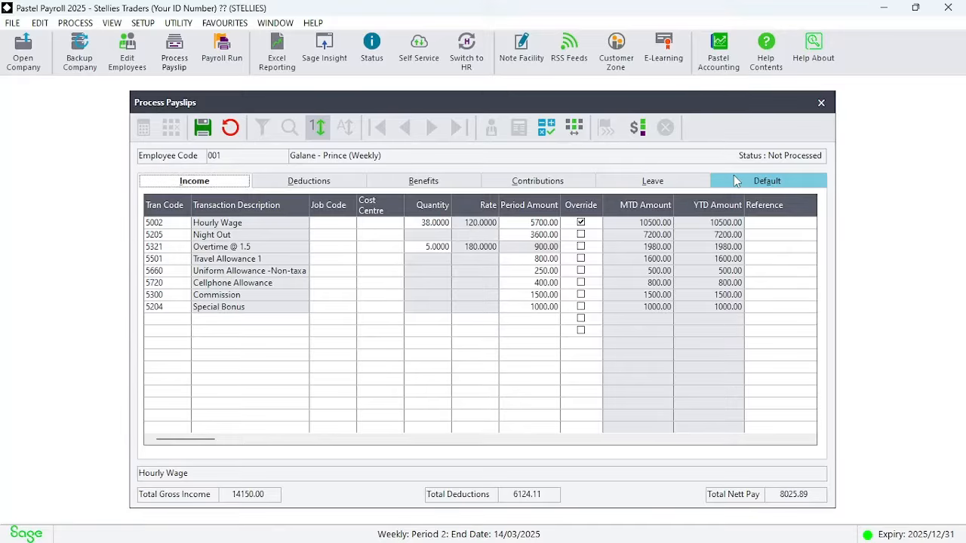
pyautogui.click(735, 181)
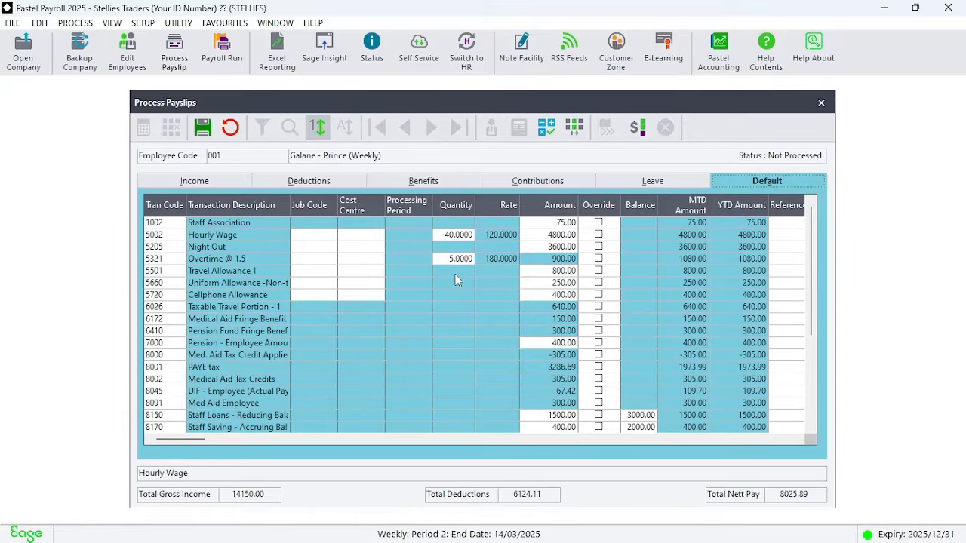
# - Override the default Hourly Wage amount with 6000, calculating it as 40 × 150 in Calculator, and apply the change to the current period's payslip
pyautogui.click(598, 235)
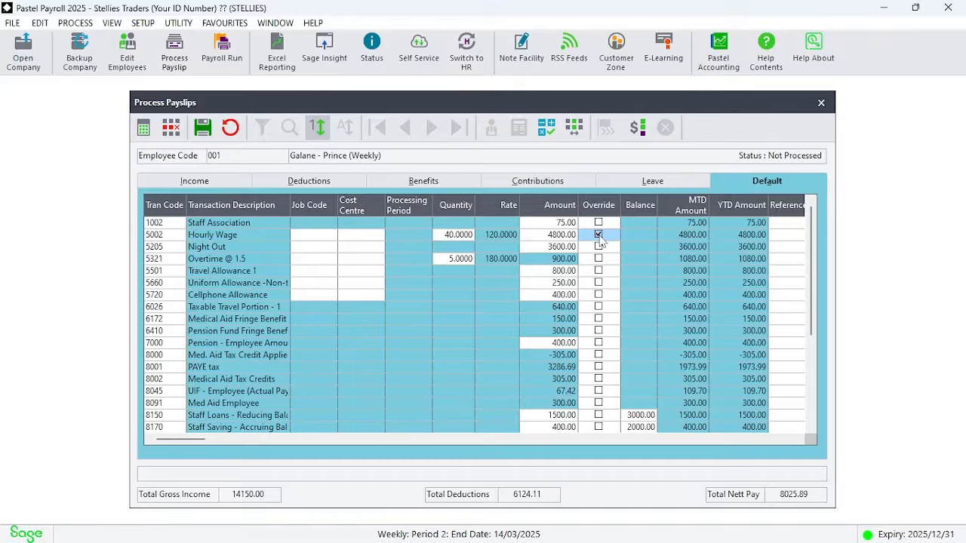
pyautogui.press('XF86Calculator')
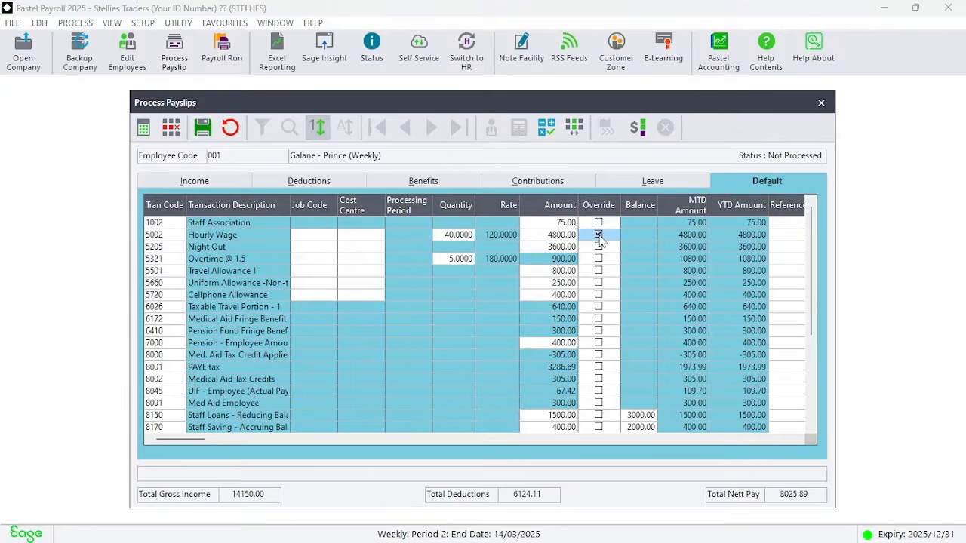
pyautogui.write('40')
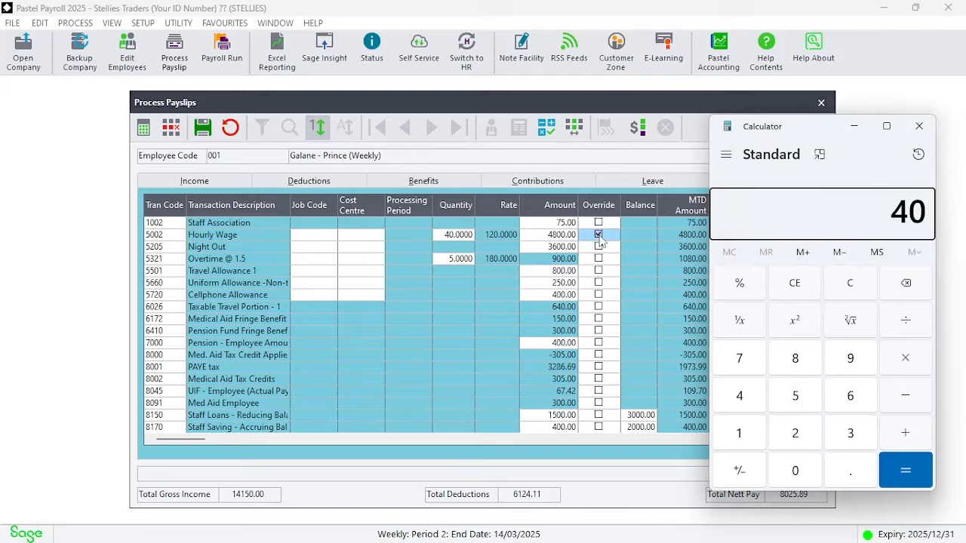
pyautogui.press('*')
pyautogui.write('150')
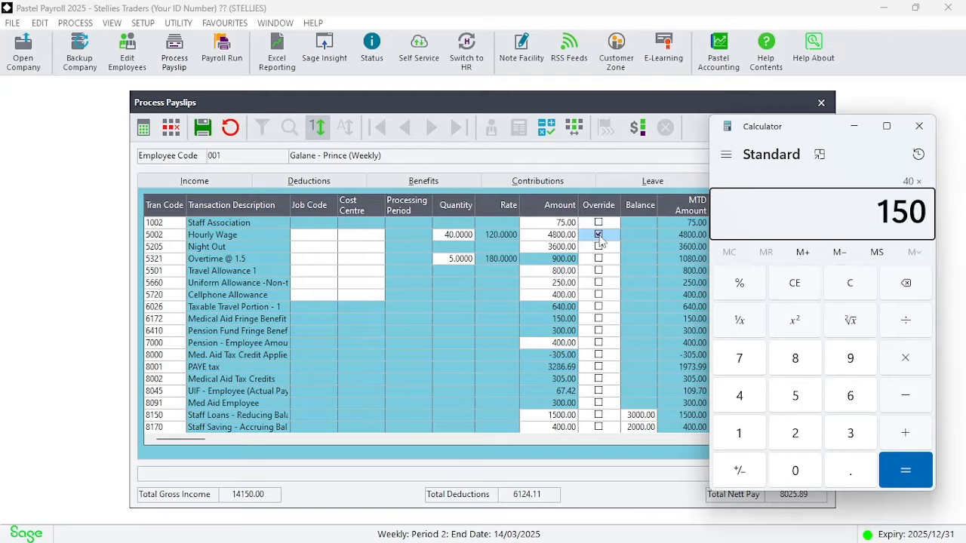
pyautogui.press('Return')
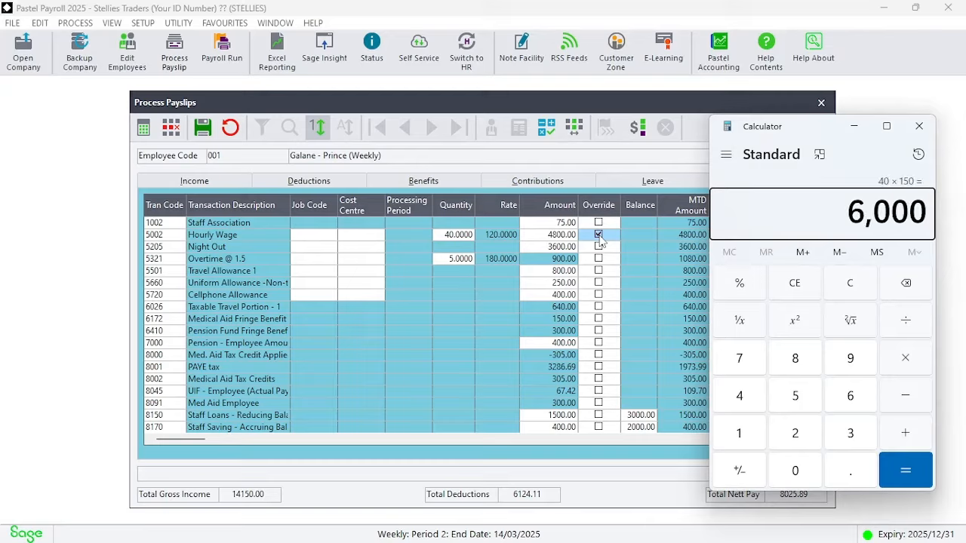
pyautogui.click(919, 128)
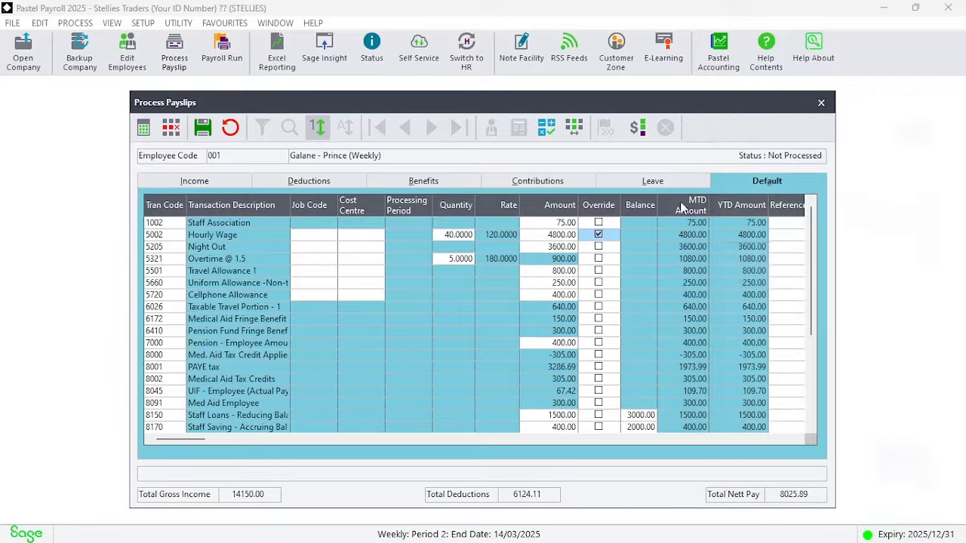
pyautogui.click(558, 237)
pyautogui.write('6000')
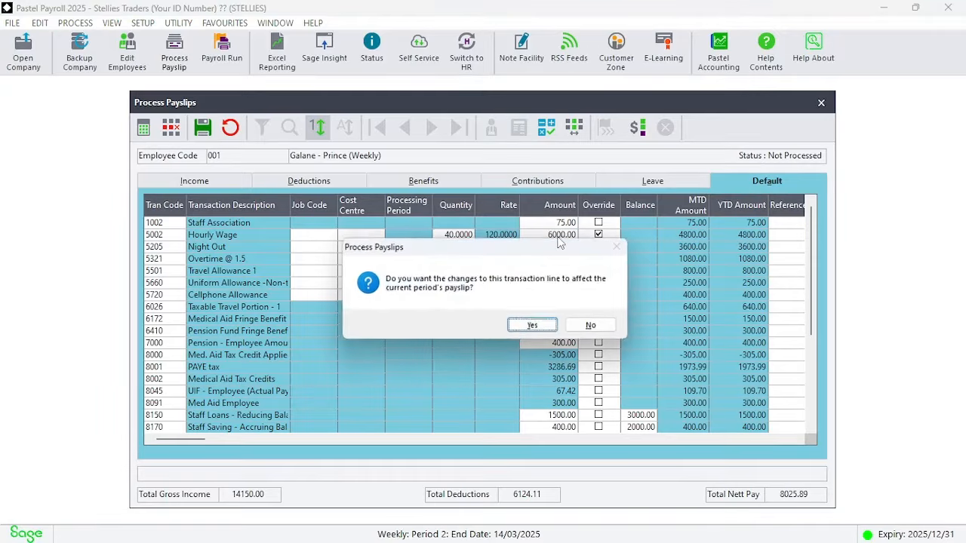
pyautogui.click(533, 326)
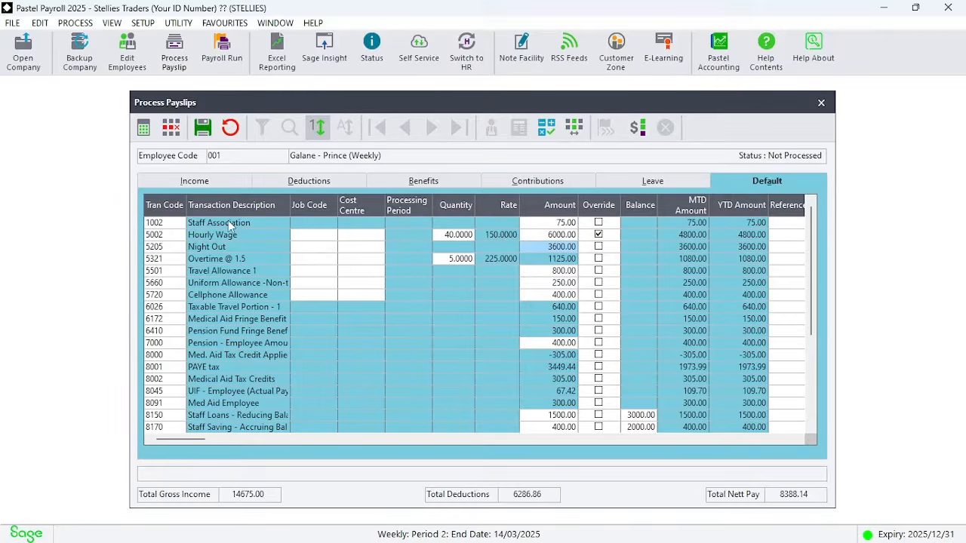
# - Set the Hourly Wage quantity to 38 in the payslip's income transactions and remove that line's amount override
pyautogui.click(213, 183)
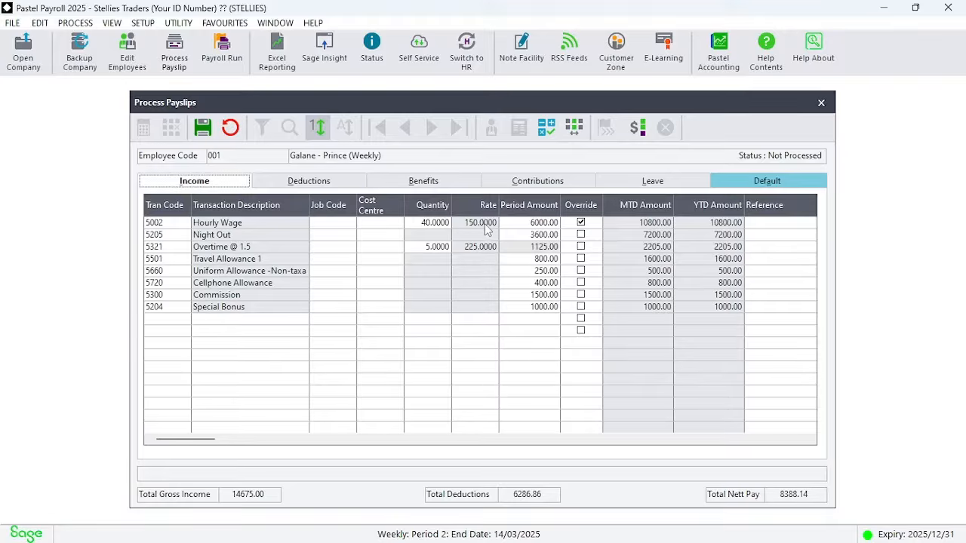
pyautogui.click(442, 225)
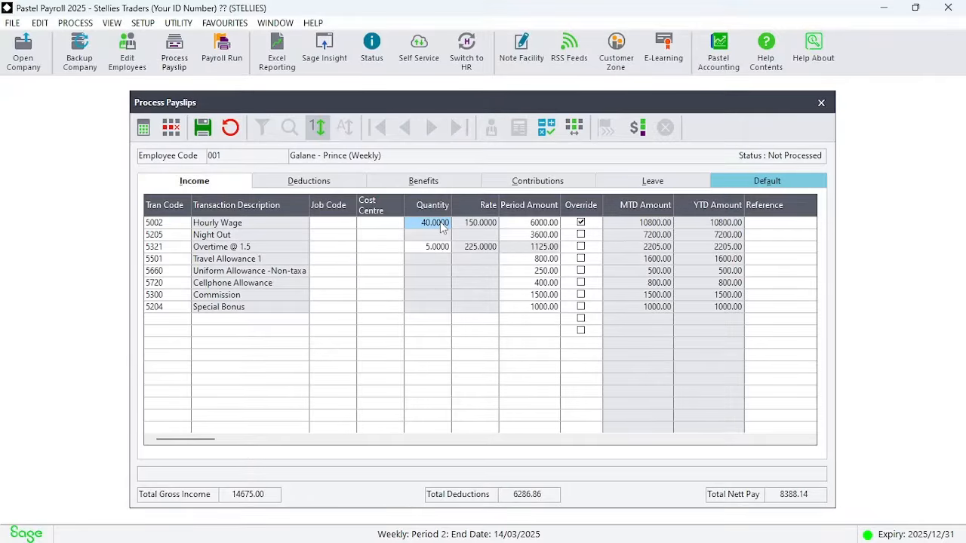
pyautogui.press('BackSpace')
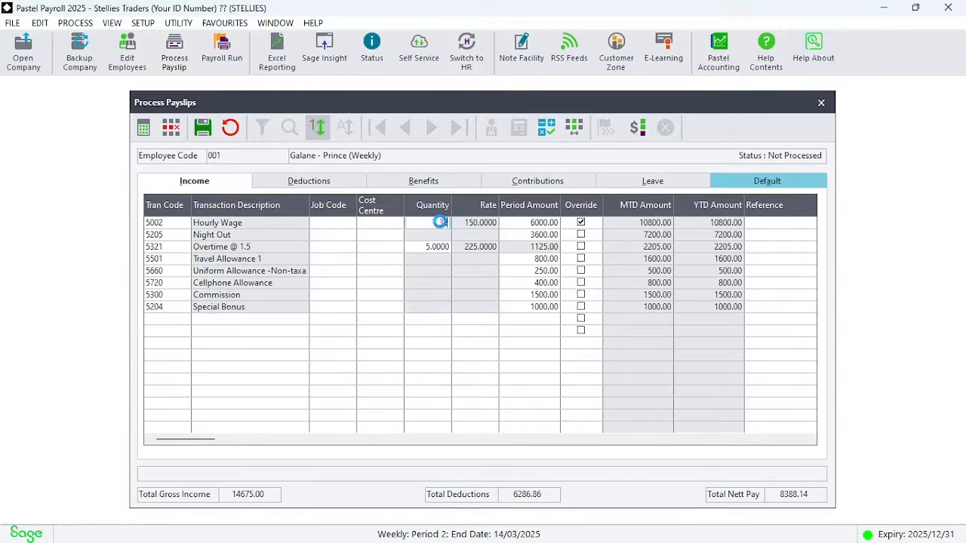
pyautogui.write('38')
pyautogui.press('Tab')
pyautogui.click(577, 214)
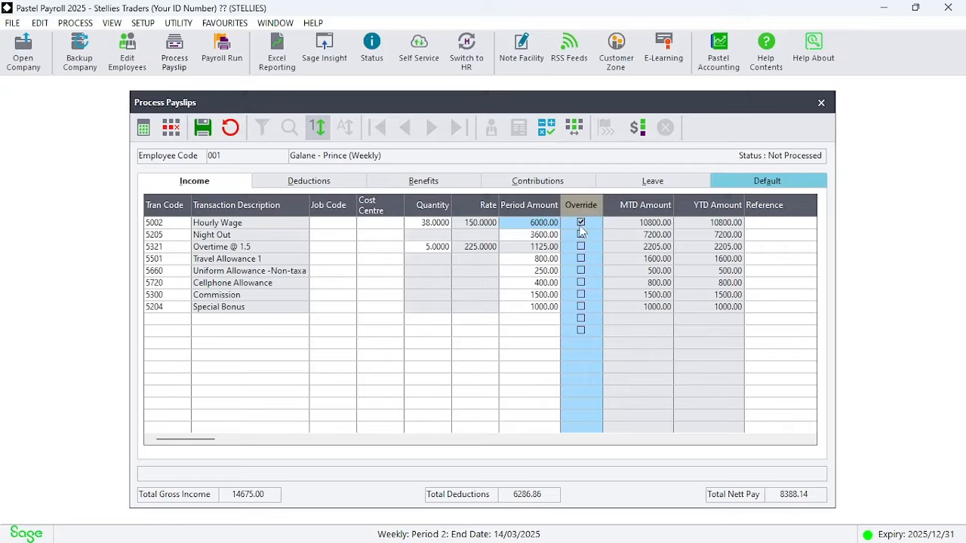
pyautogui.click(580, 223)
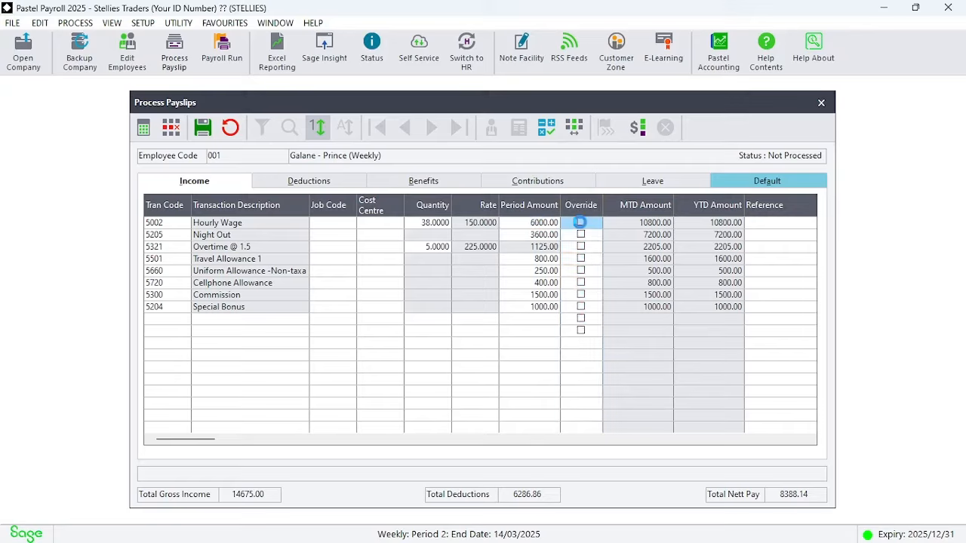
pyautogui.click(580, 223)
# - Compare the Hourly Wage line in the default transactions with the one in the income transactions
pyautogui.click(780, 186)
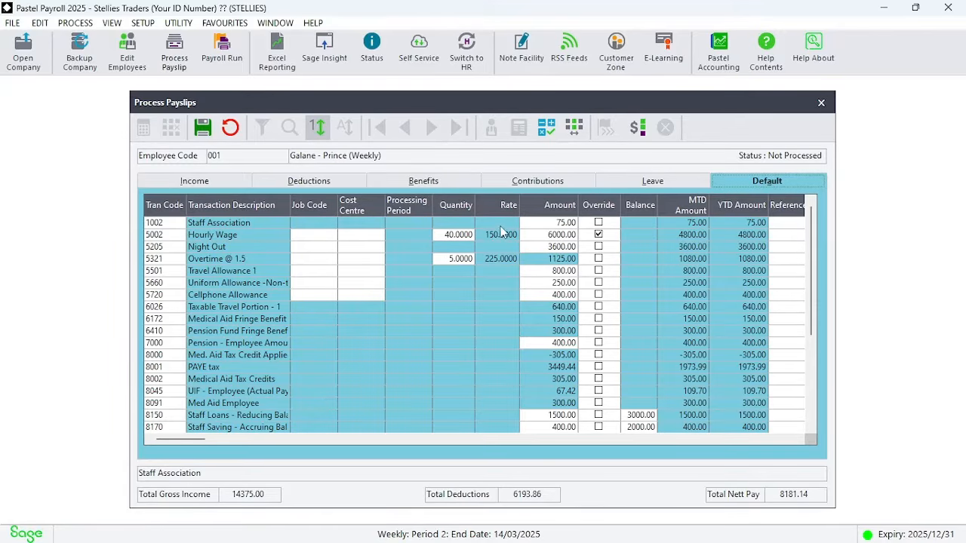
pyautogui.click(229, 186)
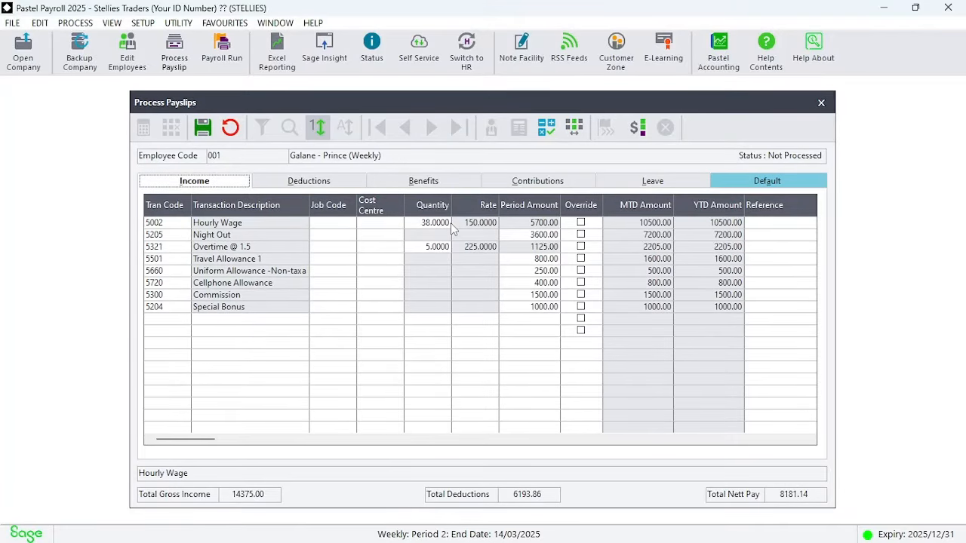
pyautogui.click(756, 185)
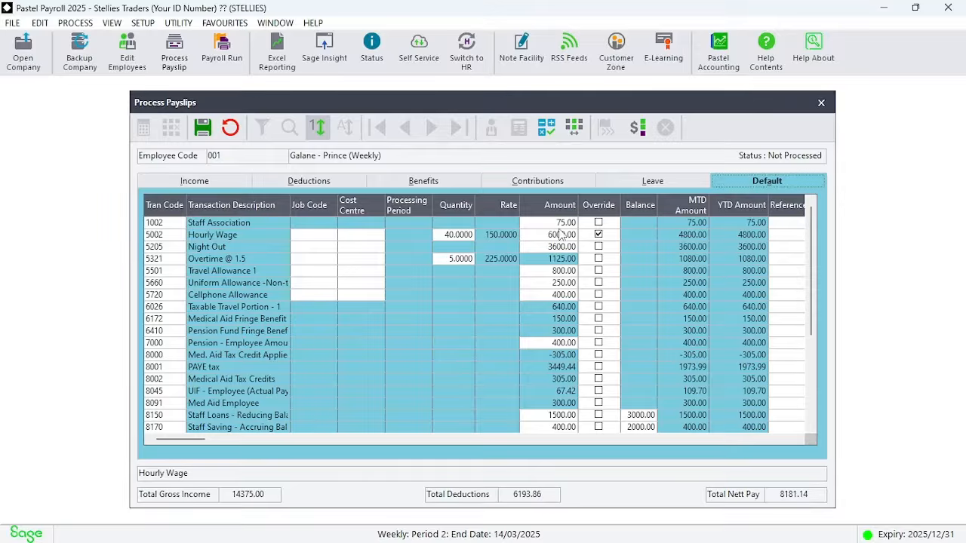
pyautogui.click(232, 184)
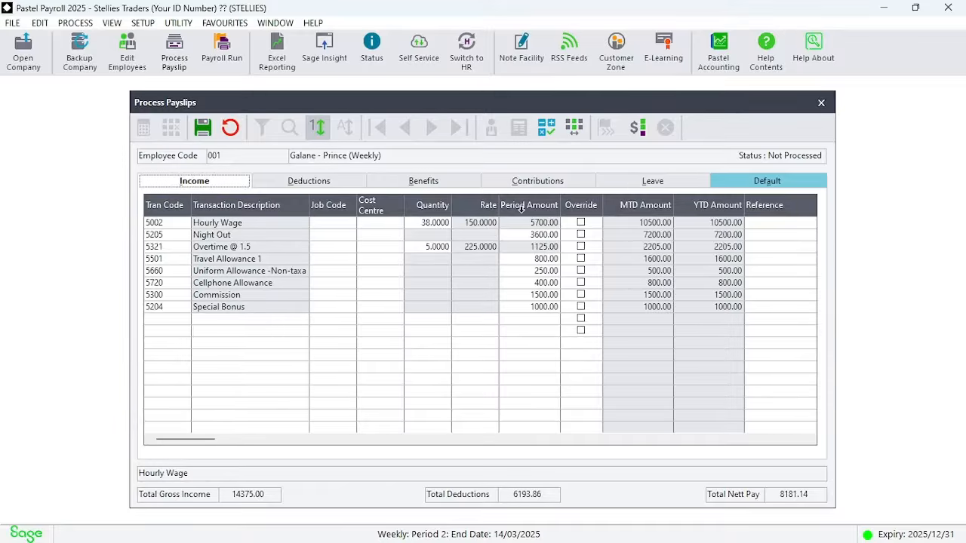
# - Set the Garnishee Order amount to 200 in the default transactions and apply the change to the current period's payslip
pyautogui.click(780, 181)
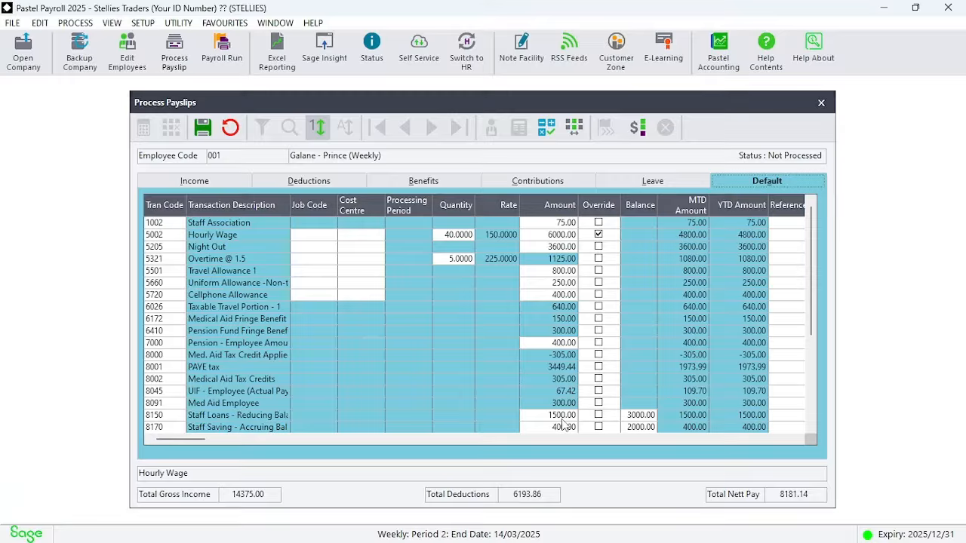
pyautogui.click(809, 430)
pyautogui.click(810, 430)
pyautogui.click(809, 430)
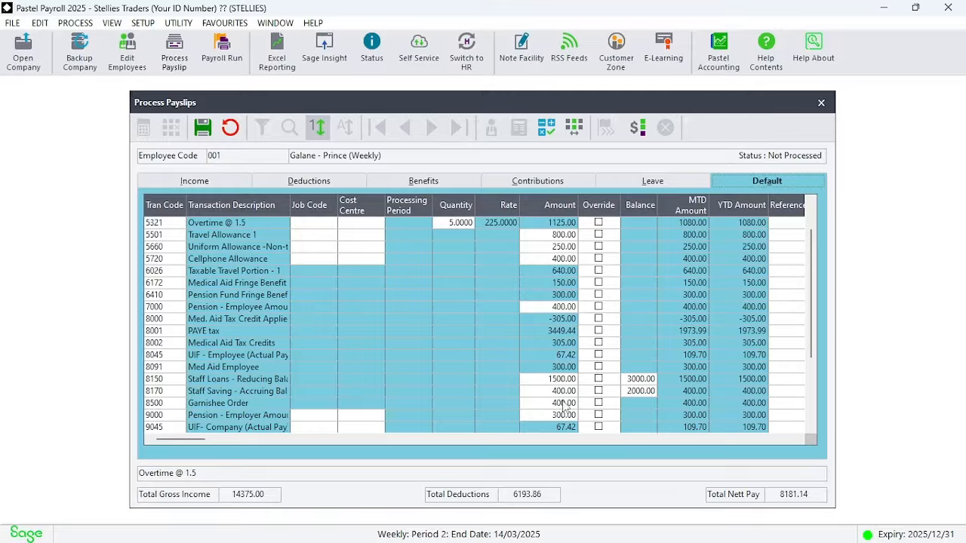
pyautogui.click(564, 406)
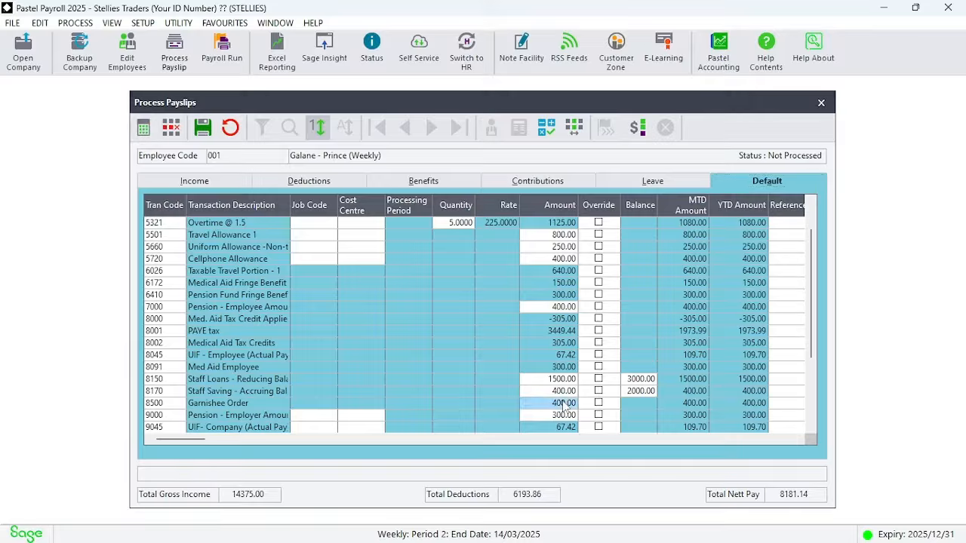
pyautogui.write('200')
pyautogui.press('Return')
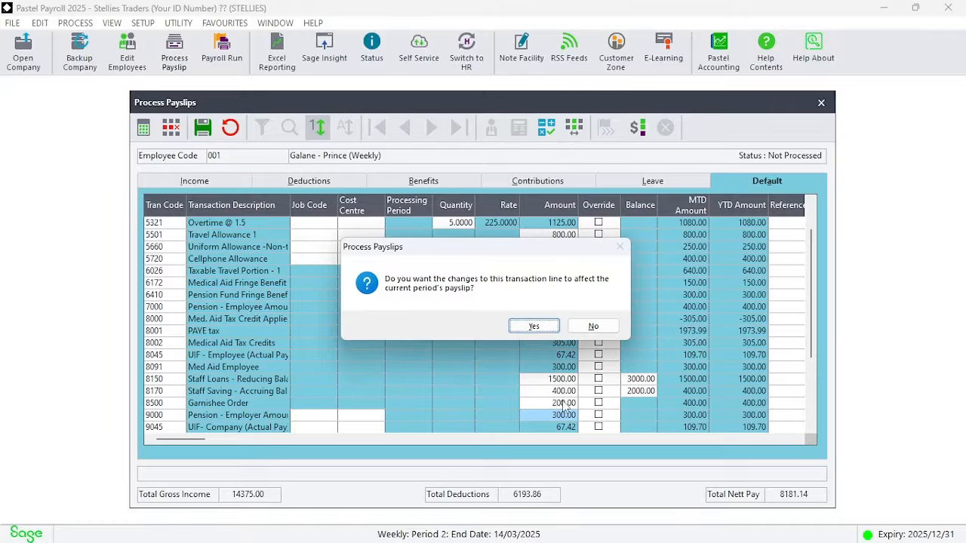
pyautogui.click(534, 325)
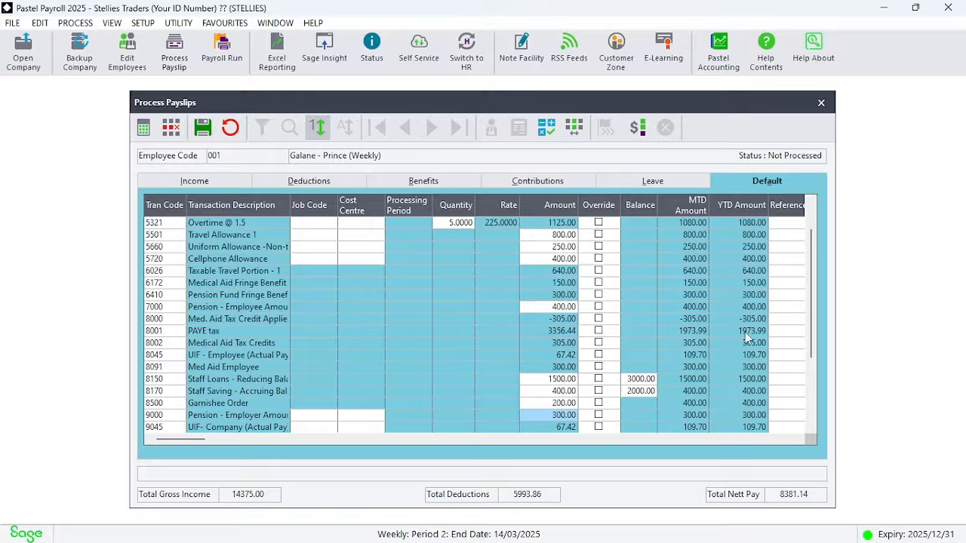
# - Review the deduction and company contribution lines further down the default transactions, through the Bonus Accrual line
pyautogui.moveTo(815, 352); pyautogui.dragTo(811, 422)
pyautogui.scroll(3, 806, 261)
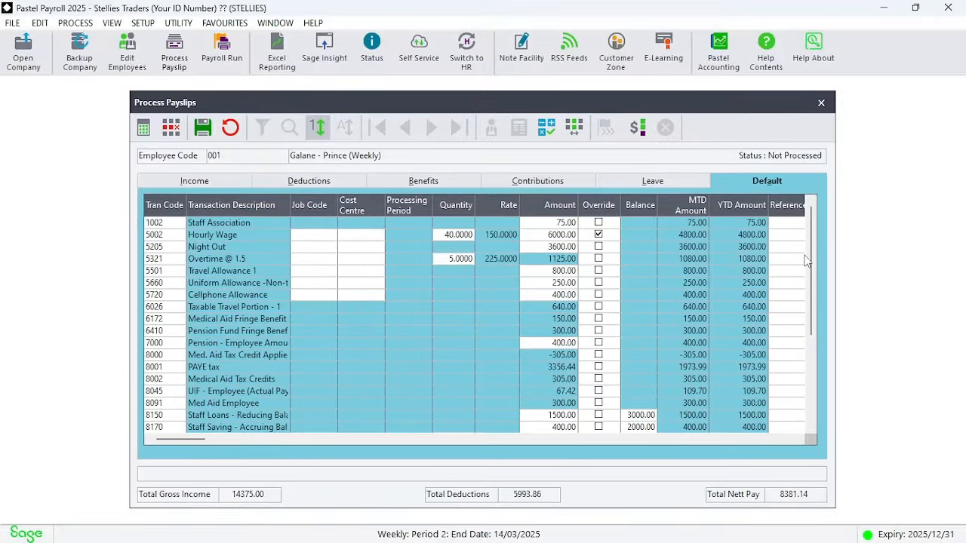
pyautogui.click(811, 429)
pyautogui.click(811, 429)
pyautogui.click(811, 430)
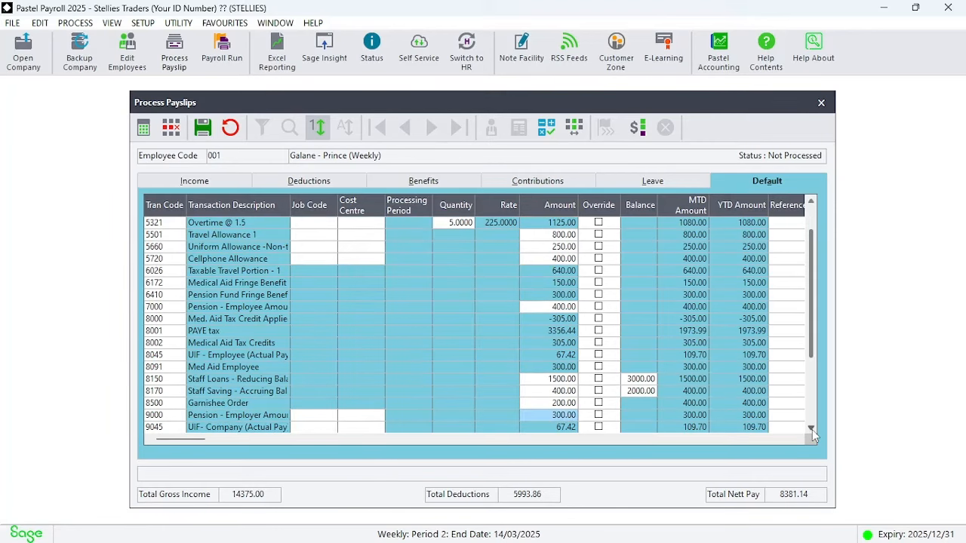
pyautogui.click(812, 429)
pyautogui.click(812, 429)
pyautogui.click(812, 430)
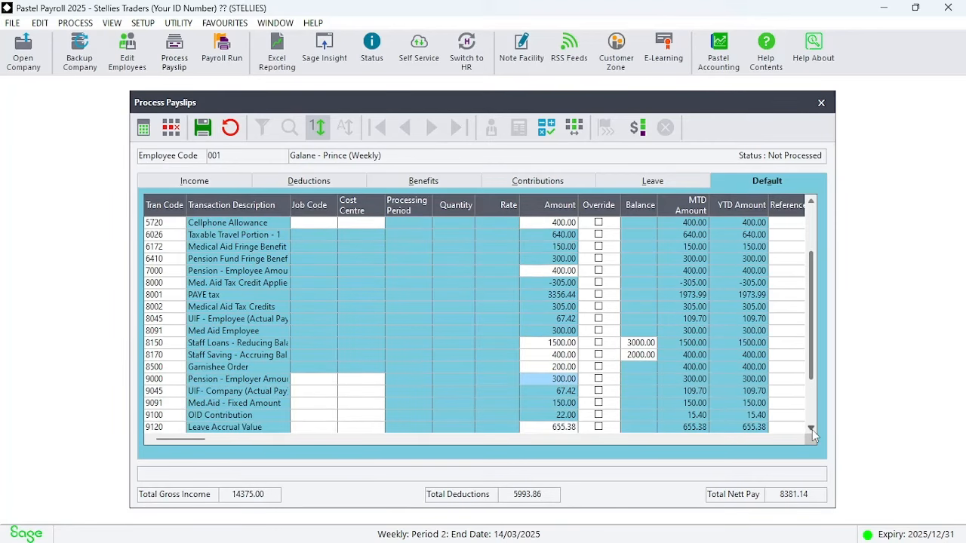
pyautogui.click(812, 430)
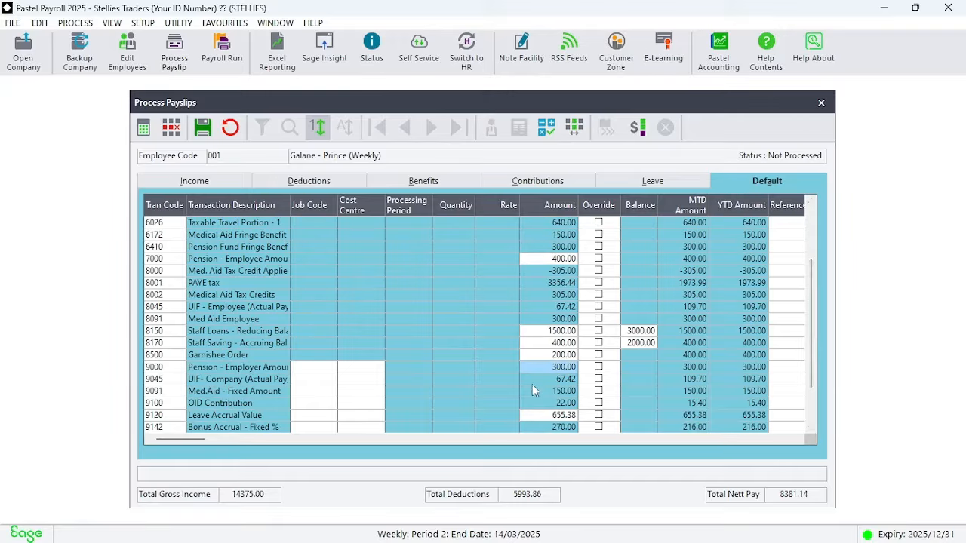
# - Set the default Night Out amount to 2550, calculating it as 3 × 850 in Calculator, and apply the change to the current payslip
pyautogui.click(811, 226)
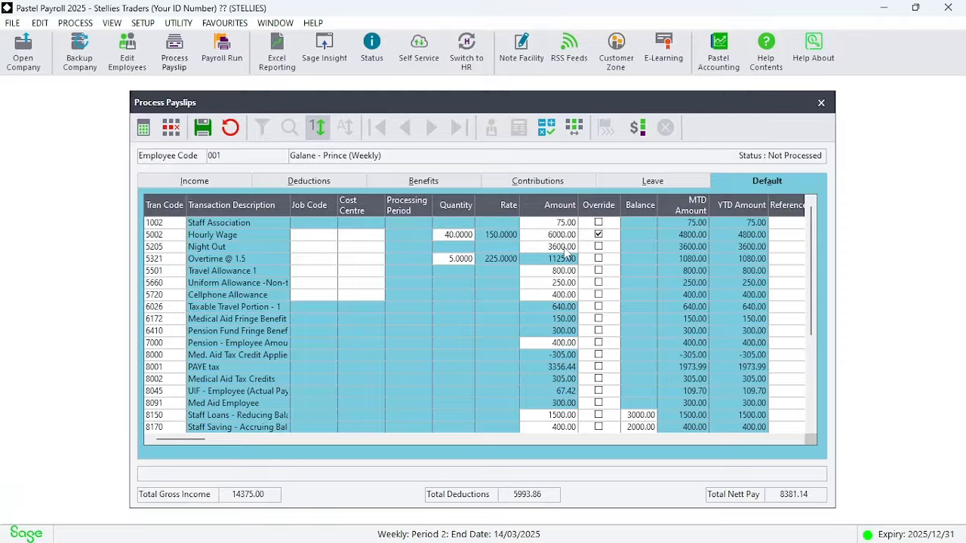
pyautogui.press('XF86Calculator')
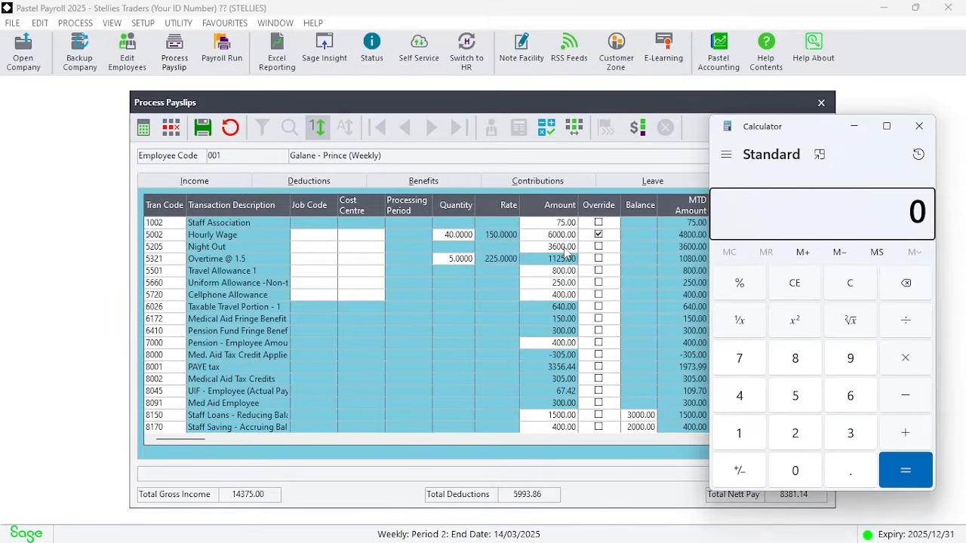
pyautogui.write('3*850')
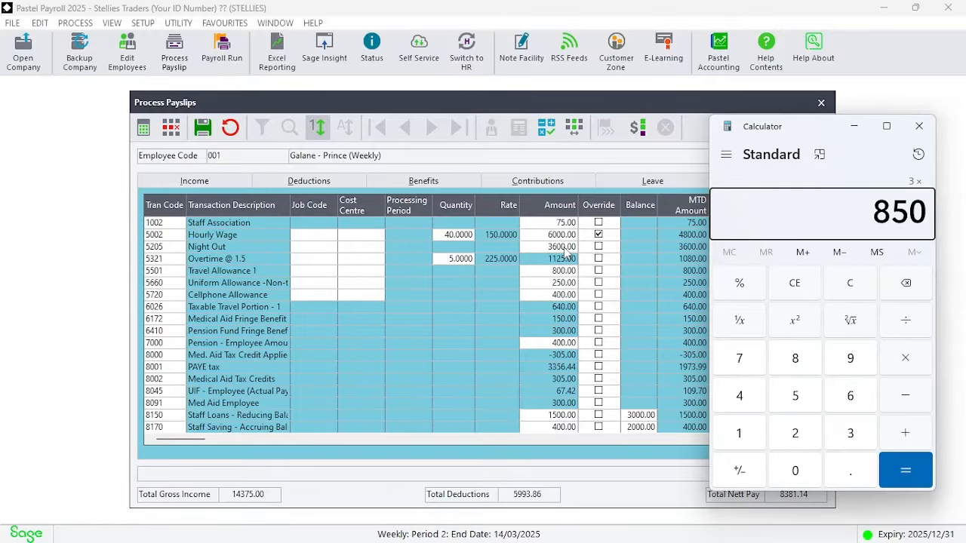
pyautogui.press('Return')
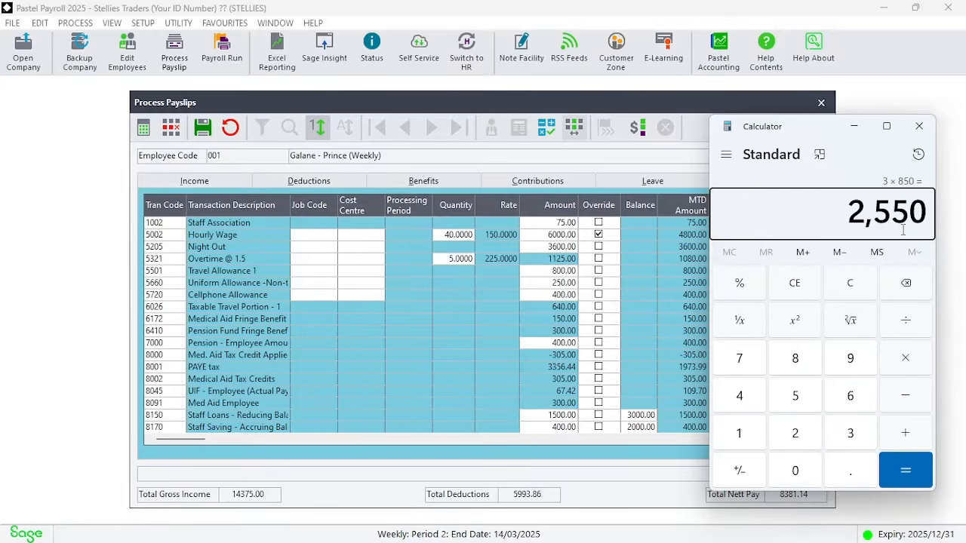
pyautogui.click(919, 127)
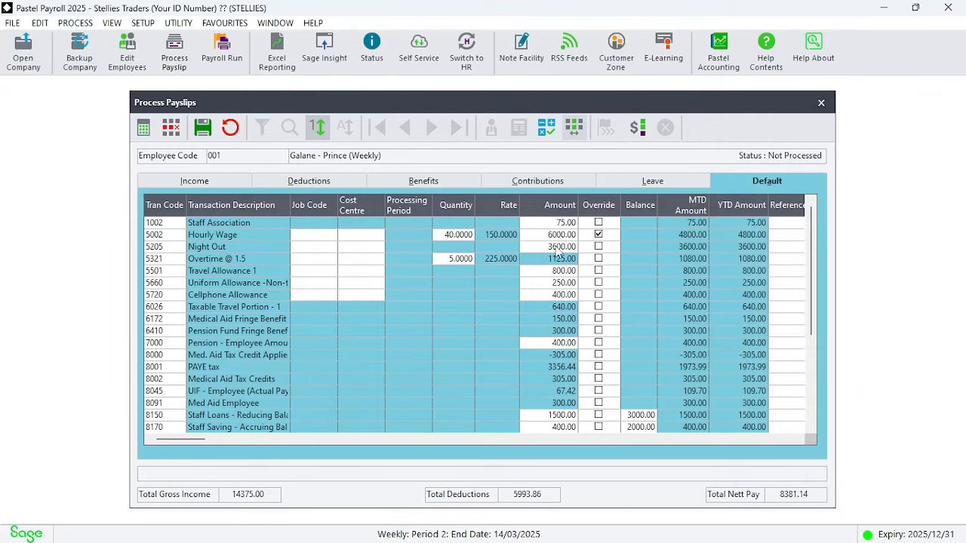
pyautogui.click(558, 248)
pyautogui.write('2550')
pyautogui.press('Return')
pyautogui.press('Return')
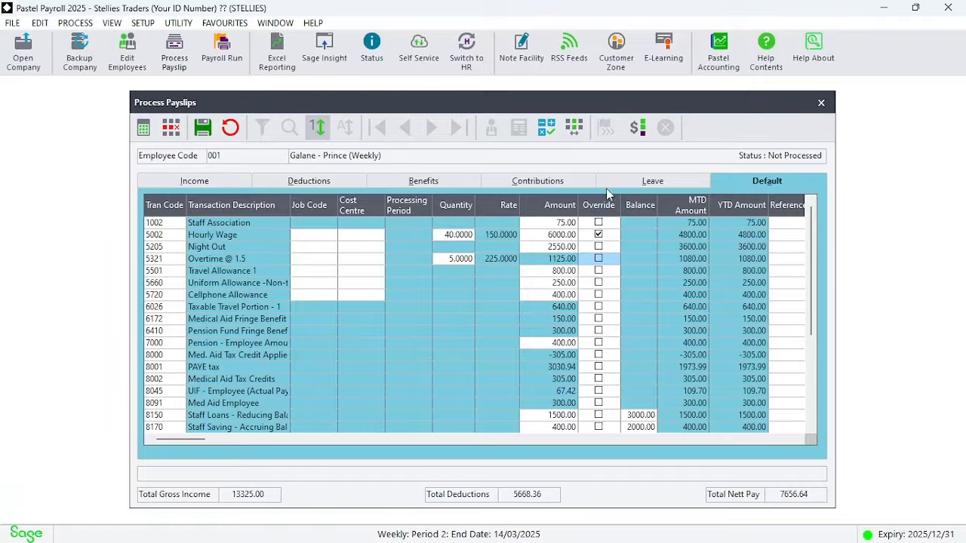
# - Add a Family Responsibility Leave transaction, code 0003, to the employee's leave transactions
pyautogui.click(641, 183)
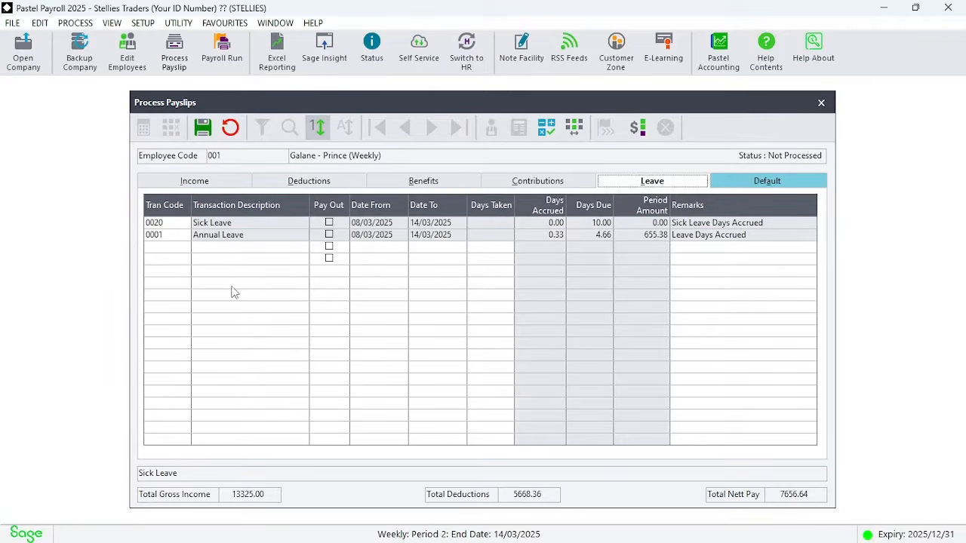
pyautogui.click(176, 253)
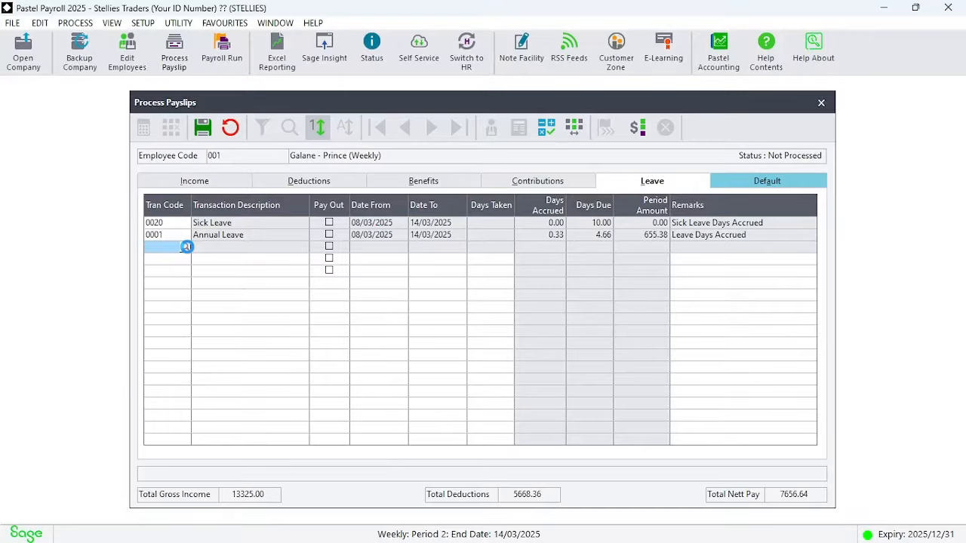
pyautogui.click(185, 247)
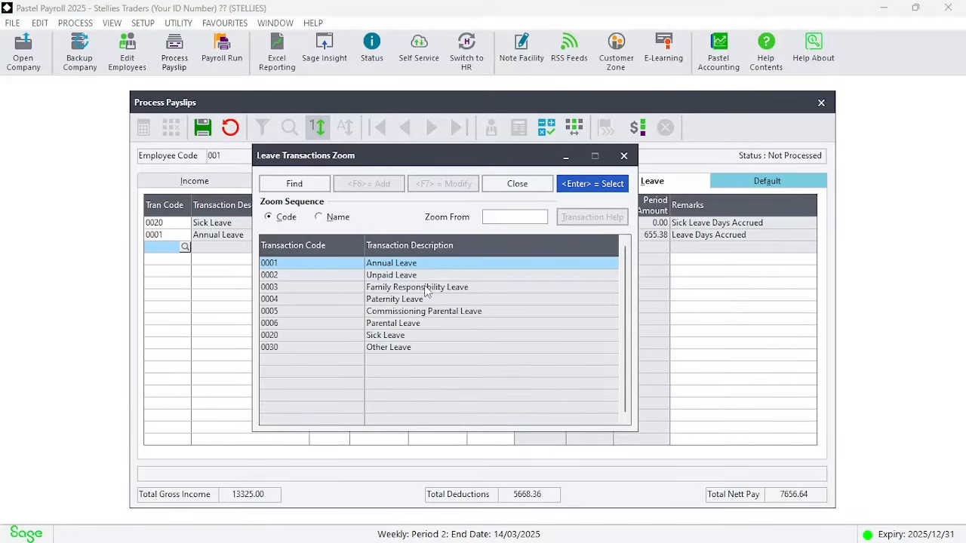
pyautogui.click(427, 290)
pyautogui.click(592, 184)
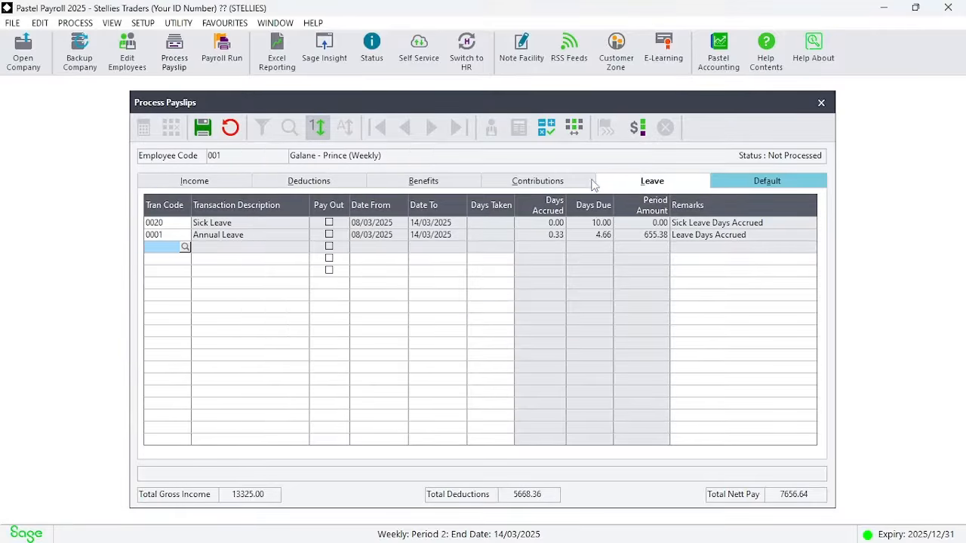
# - Set the Family Responsibility Leave dates from 10/03/2025 to 12/03/2025
pyautogui.click(382, 250)
pyautogui.write('10')
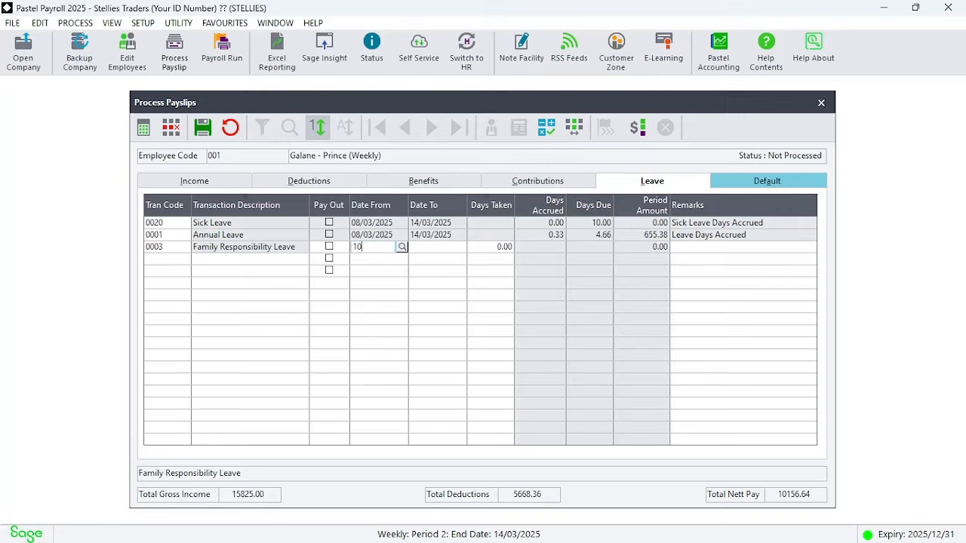
pyautogui.press('Tab')
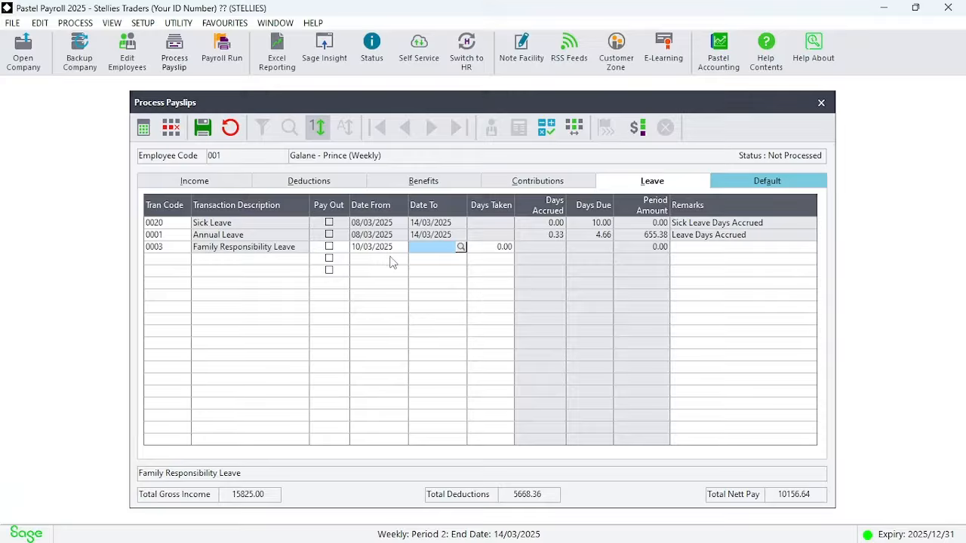
pyautogui.write('12')
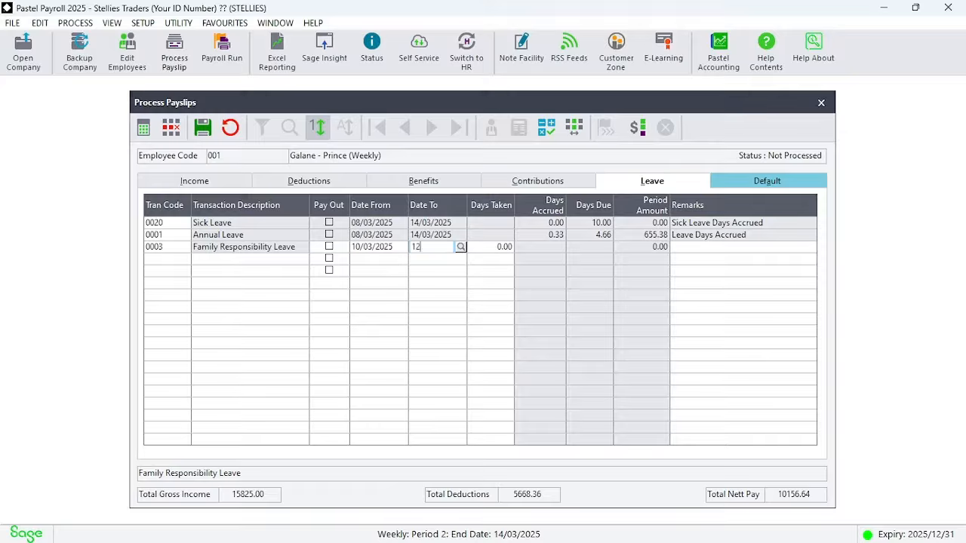
pyautogui.press('Tab')
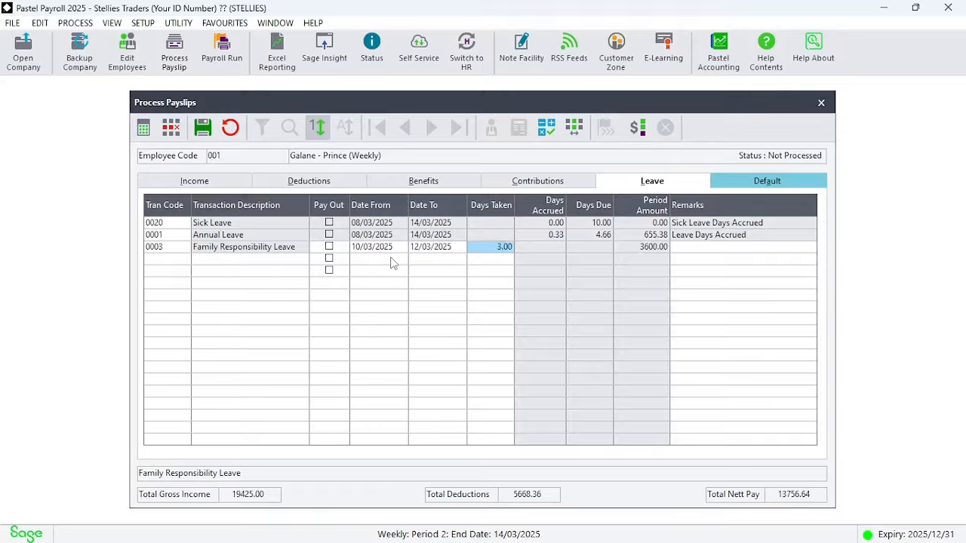
pyautogui.press('Tab')
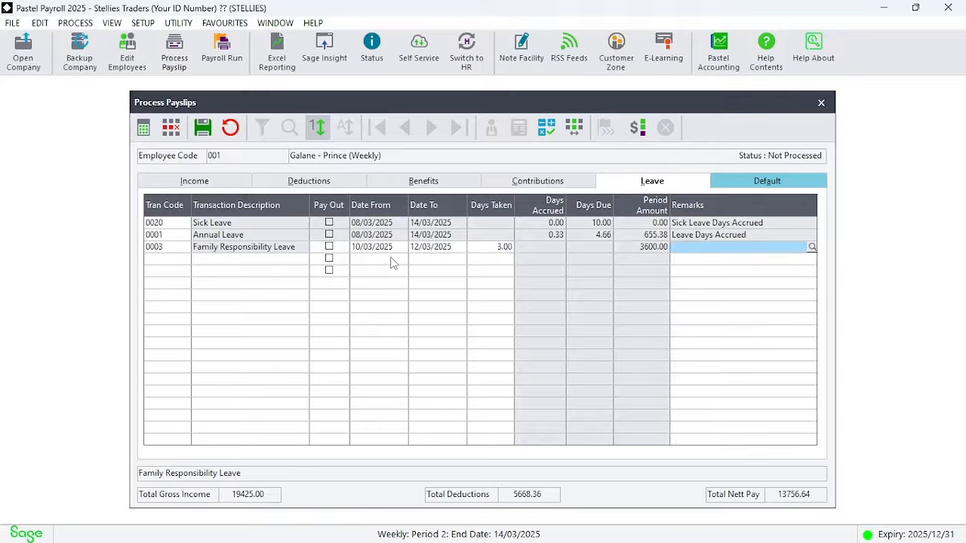
pyautogui.press('Tab')
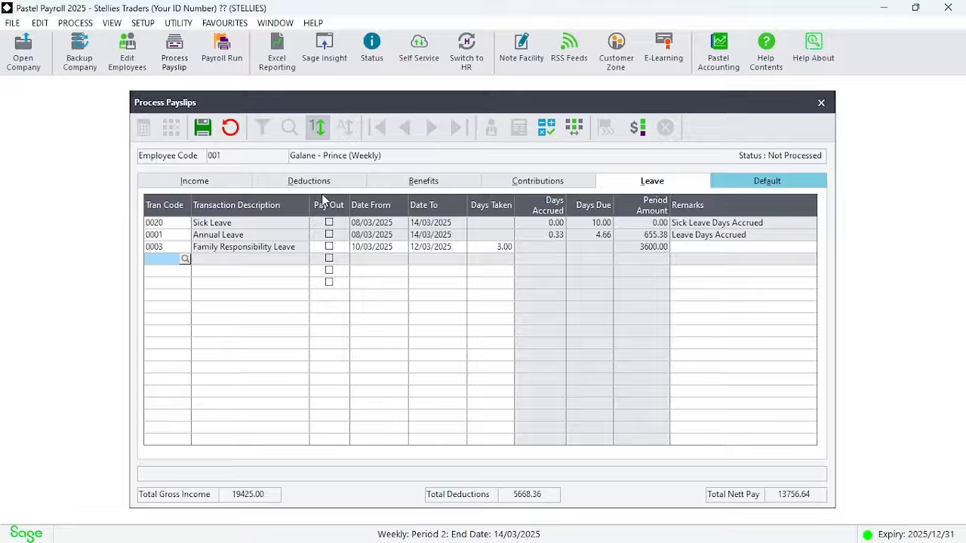
# - Mark the Family Responsibility Leave for pay out, look through the default transactions, and try to save the payslip
pyautogui.click(329, 248)
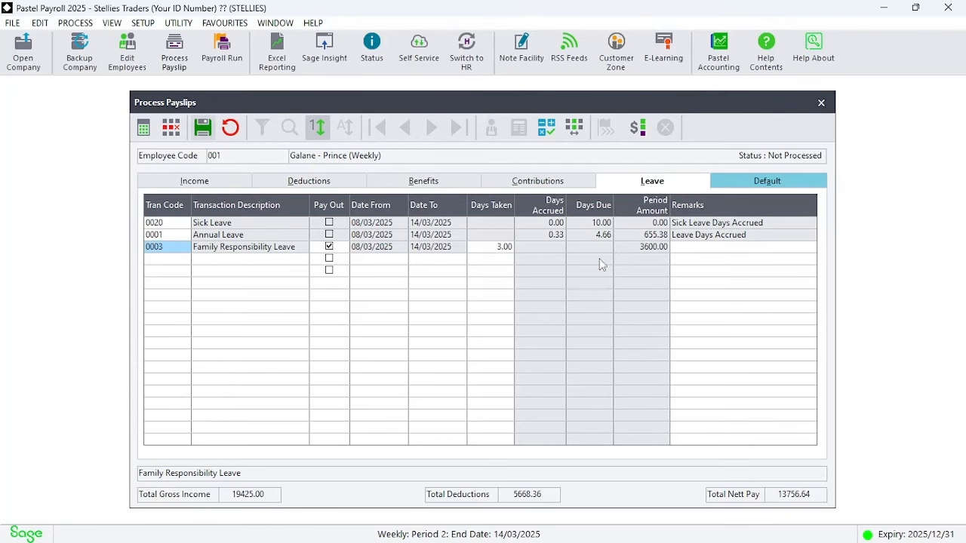
pyautogui.click(784, 182)
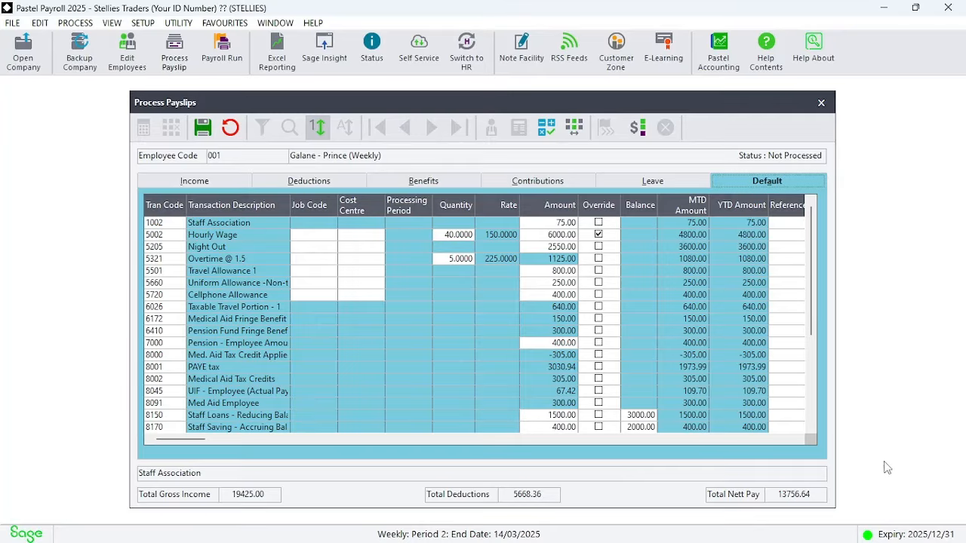
pyautogui.click(811, 429)
pyautogui.click(810, 429)
pyautogui.click(810, 429)
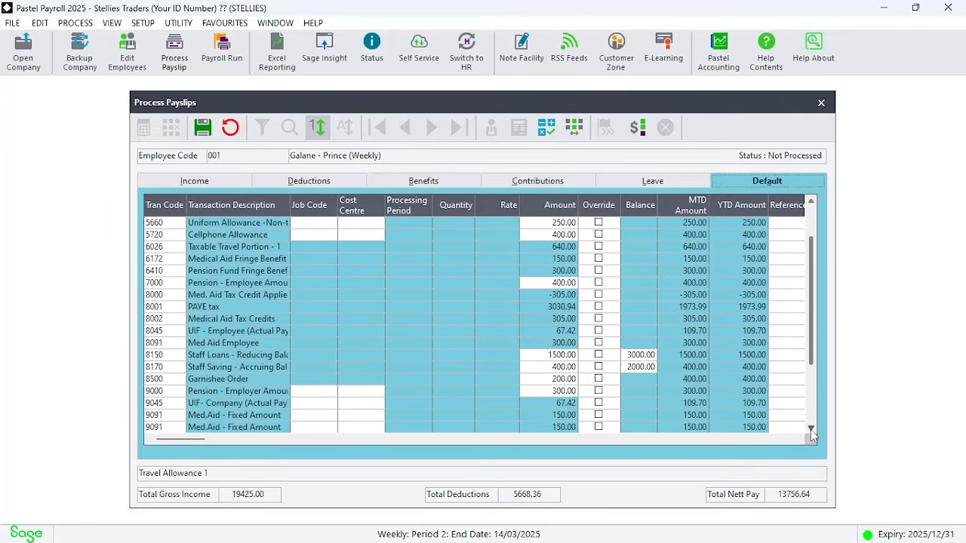
pyautogui.click(811, 430)
pyautogui.click(811, 429)
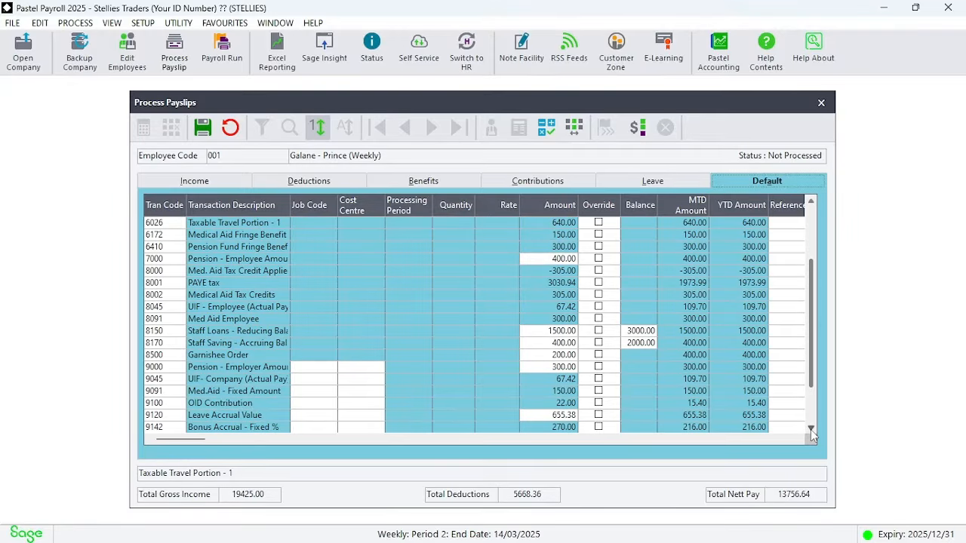
pyautogui.click(811, 429)
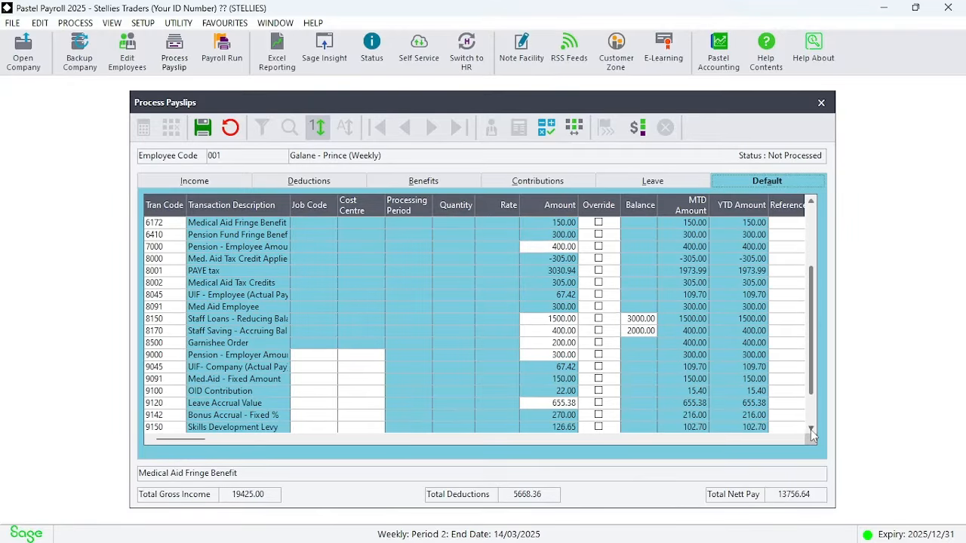
pyautogui.click(204, 127)
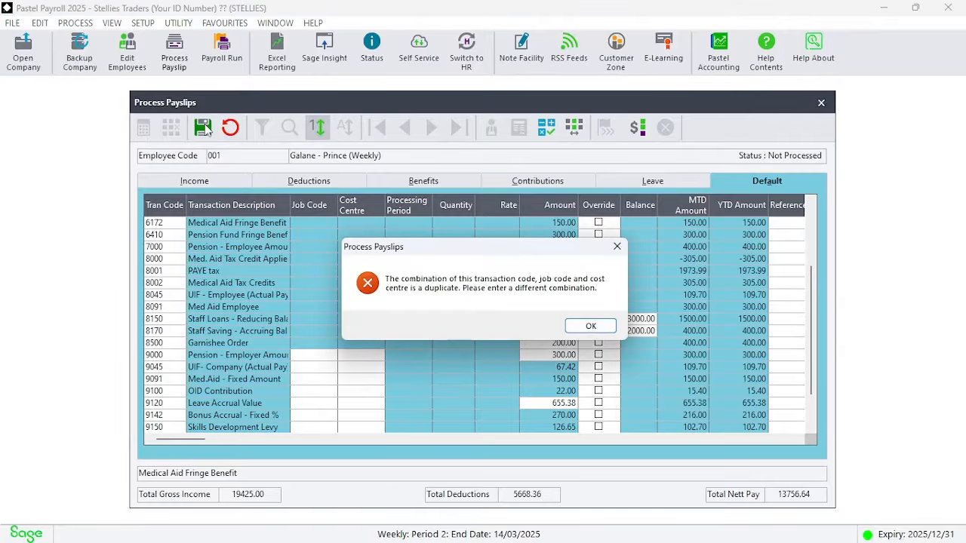
pyautogui.click(590, 326)
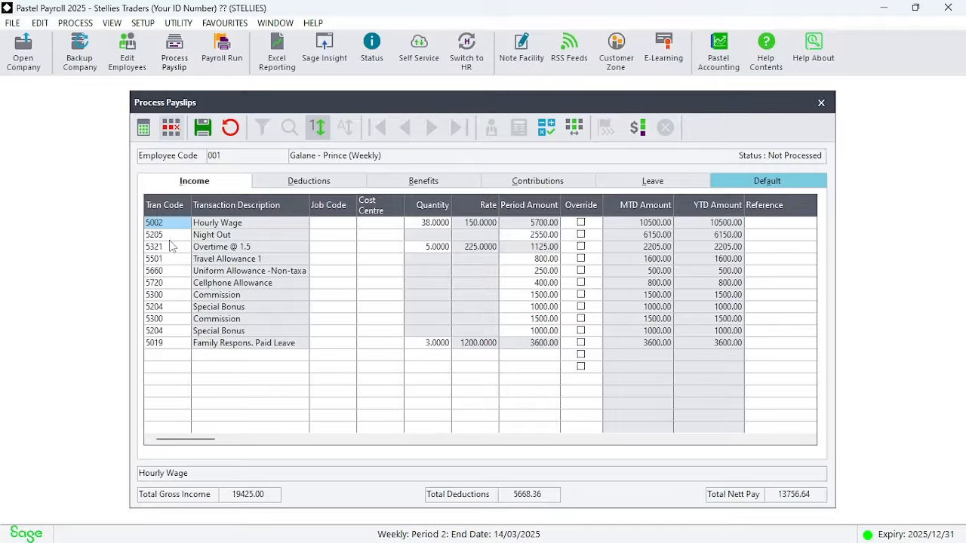
# - Delete the duplicate Special Bonus line, code 5204, from the income transactions
pyautogui.click(169, 295)
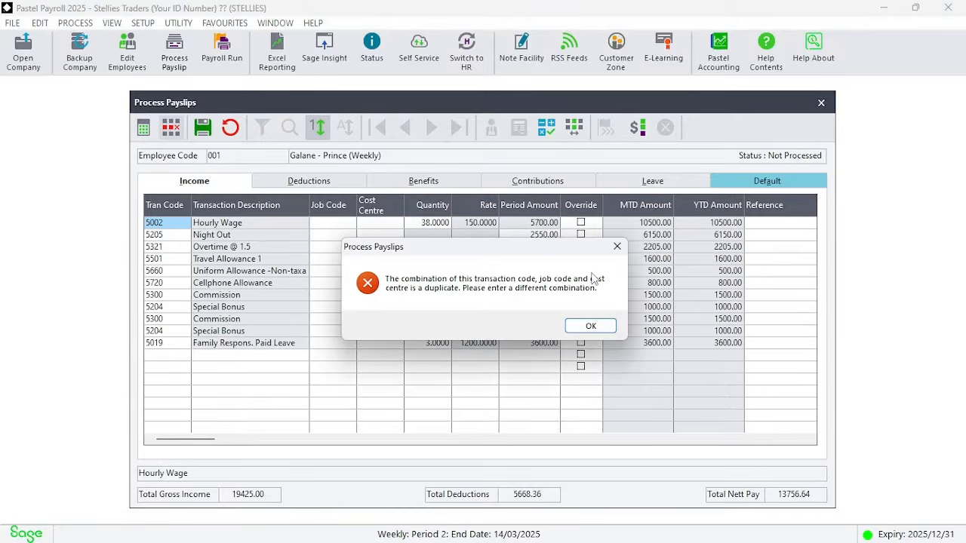
pyautogui.click(590, 325)
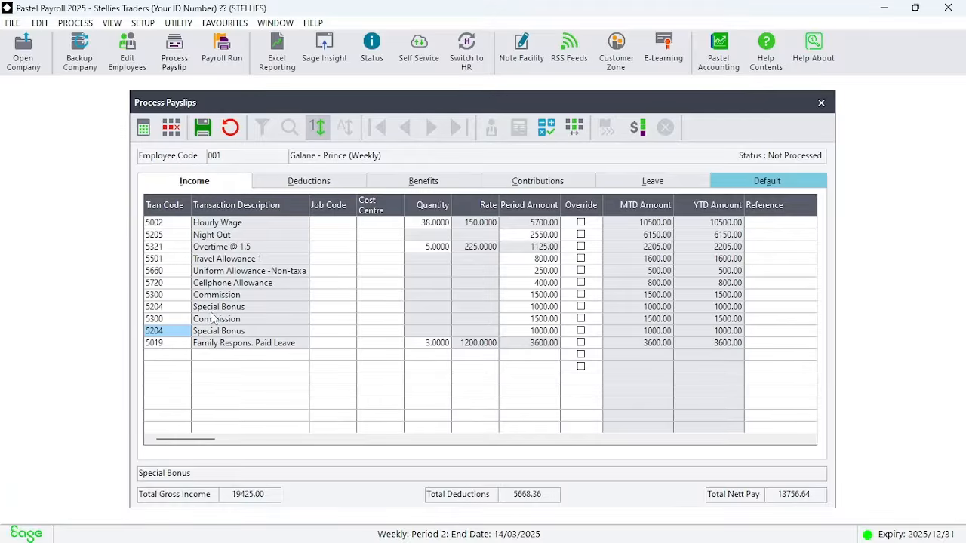
pyautogui.click(171, 128)
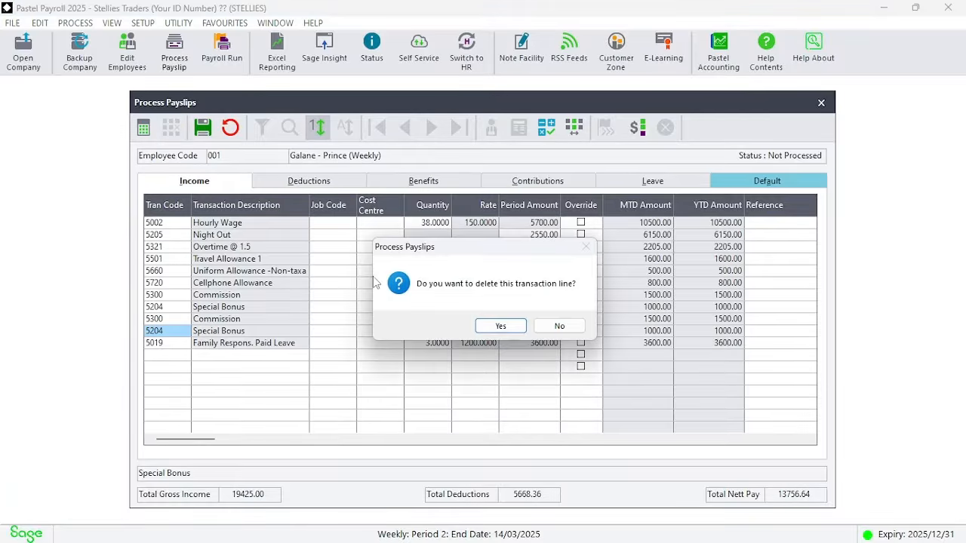
pyautogui.click(498, 325)
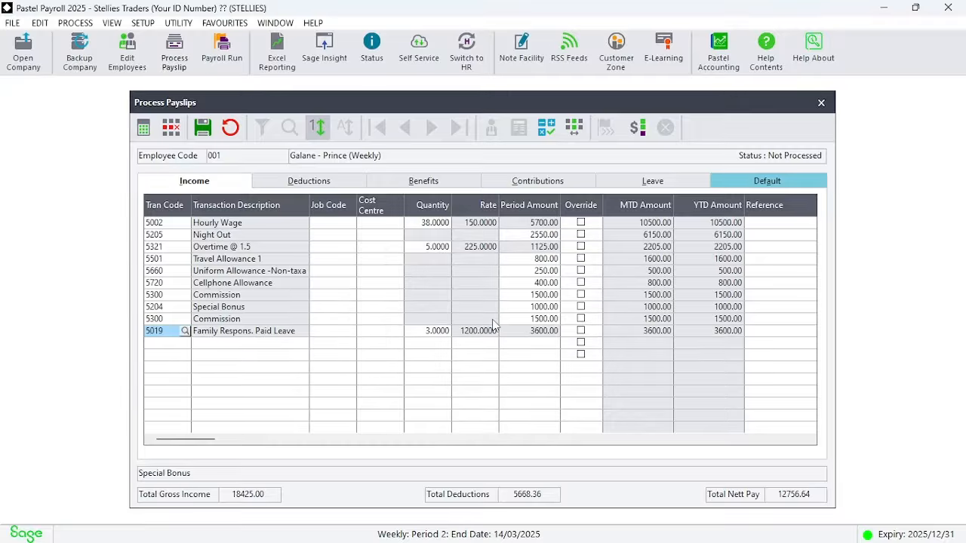
# - Delete the duplicate Commission line, code 5300, from the income transactions and save the payslip
pyautogui.click(166, 324)
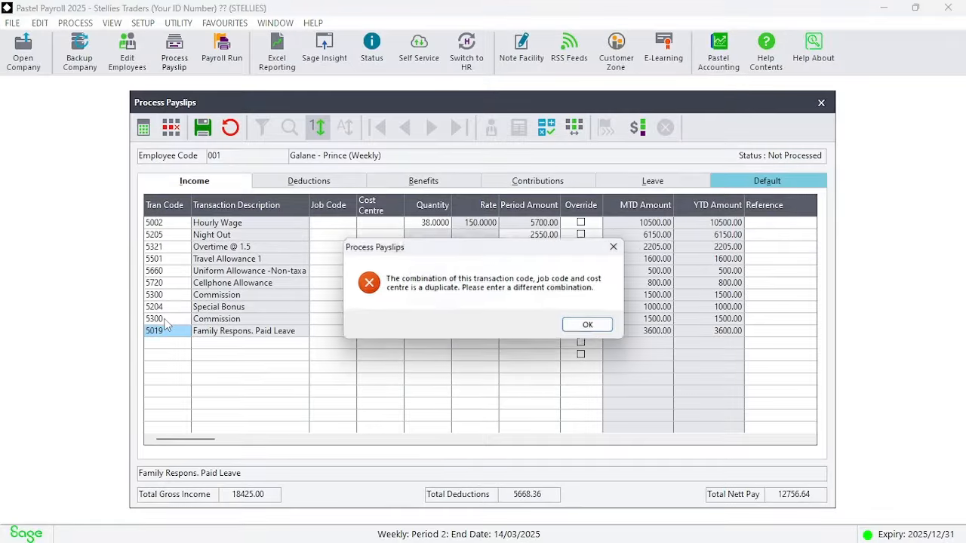
pyautogui.click(587, 327)
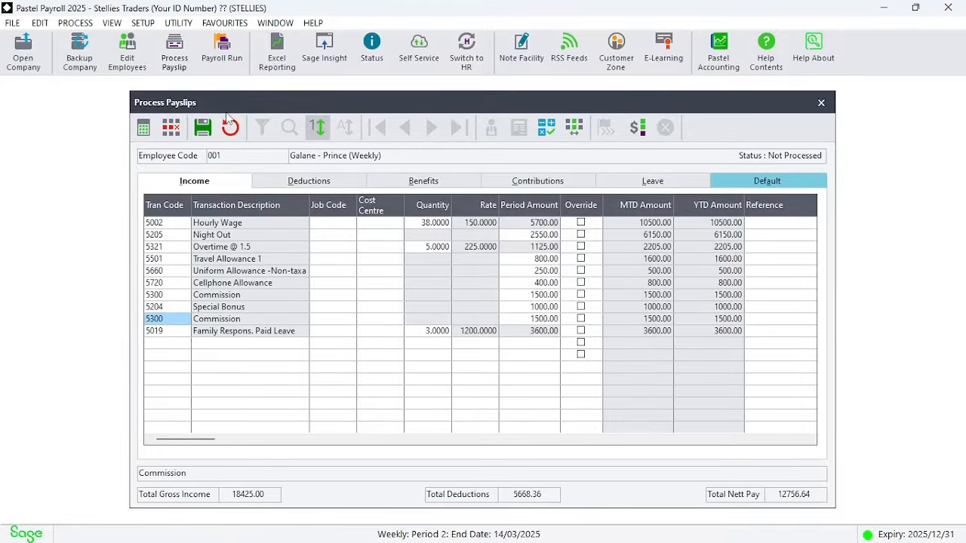
pyautogui.click(170, 126)
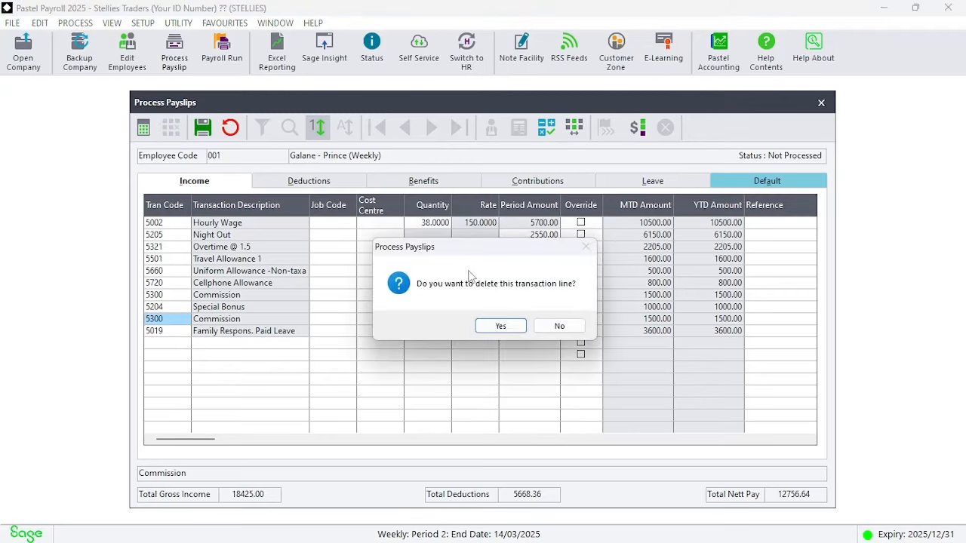
pyautogui.click(509, 328)
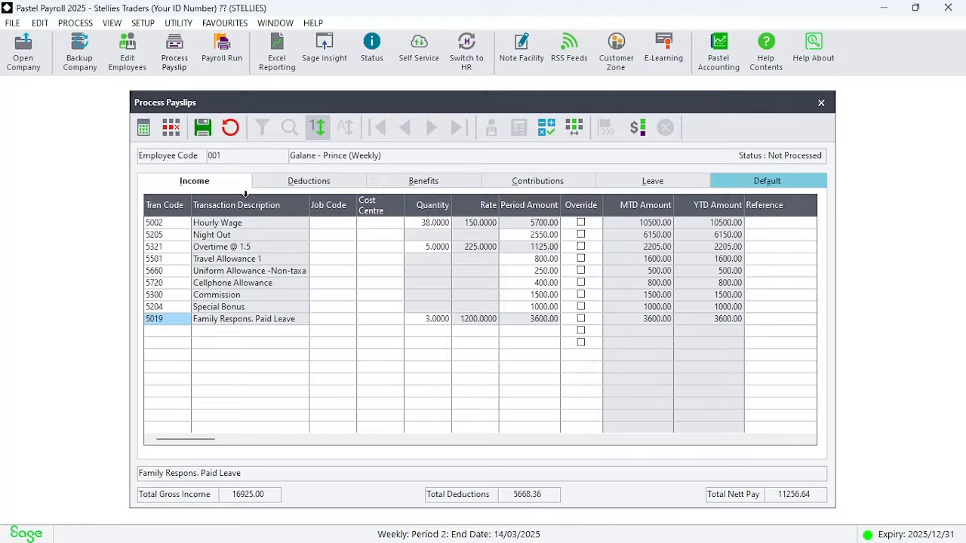
pyautogui.click(202, 130)
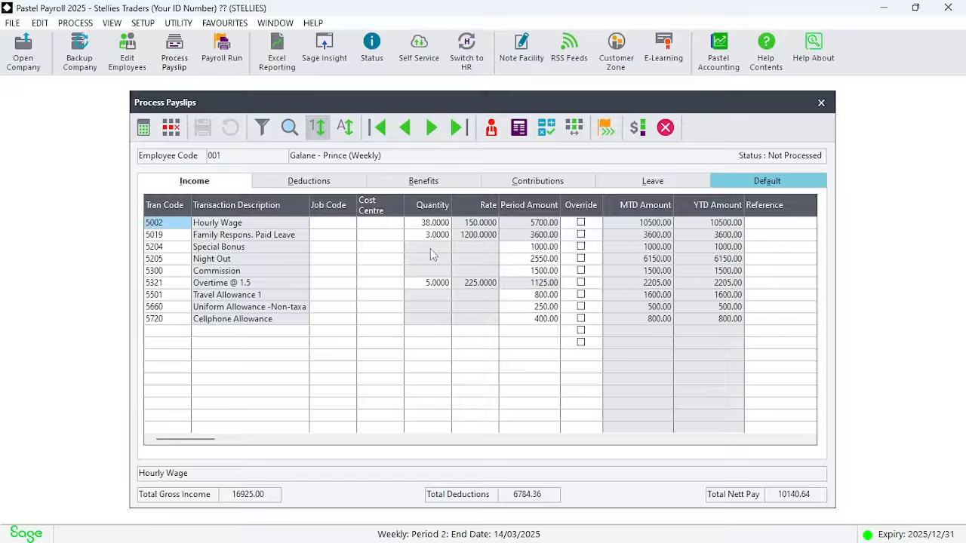
# - Clear the pay-out option on the Family Responsibility Leave line and try to save the payslip
pyautogui.click(635, 185)
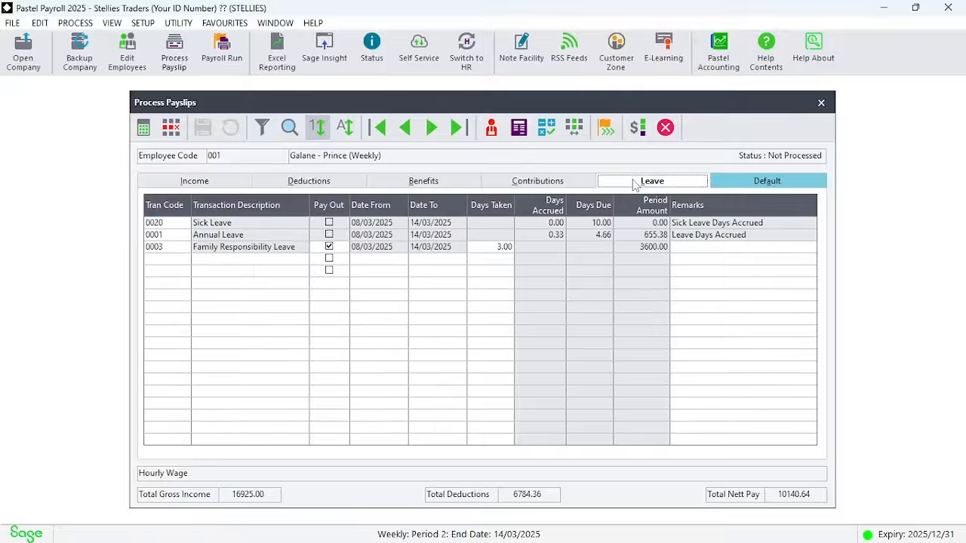
pyautogui.click(328, 249)
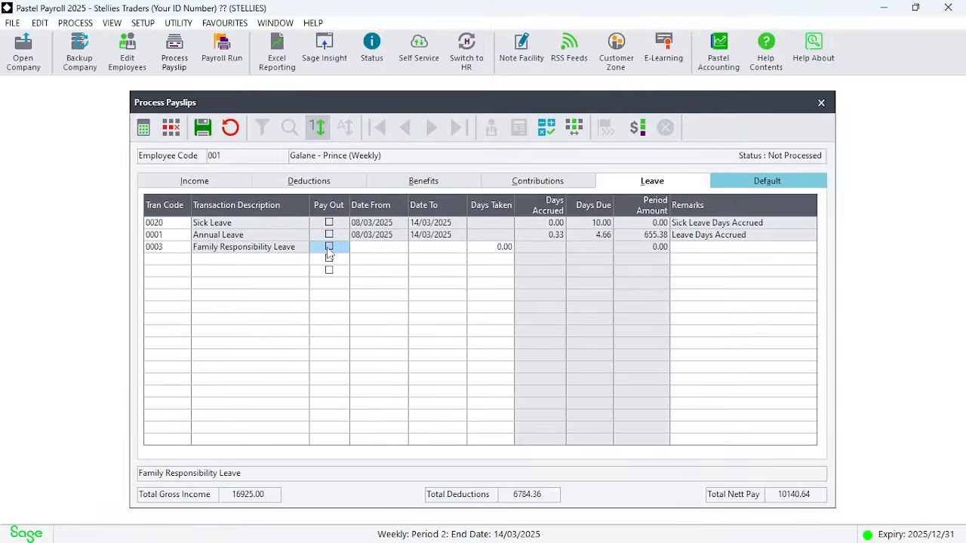
pyautogui.click(202, 130)
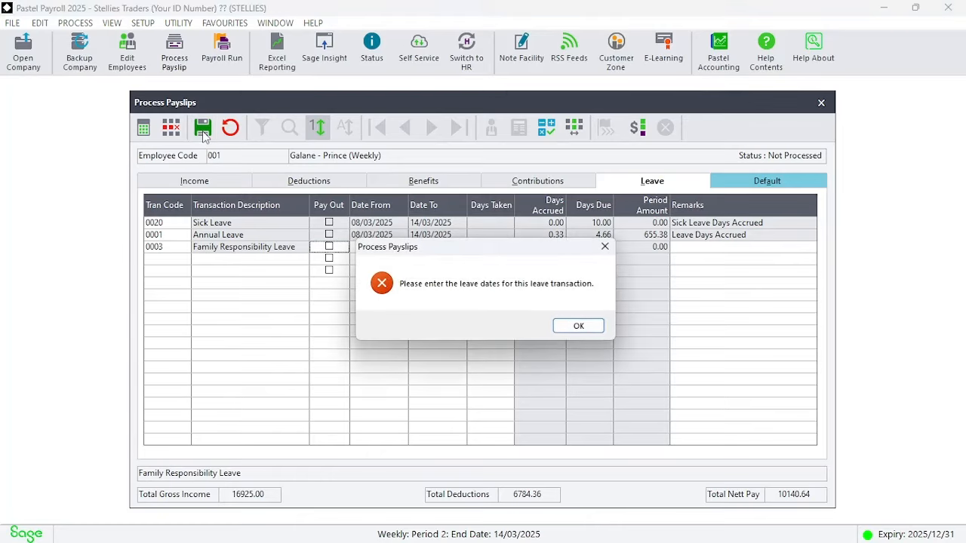
pyautogui.click(577, 329)
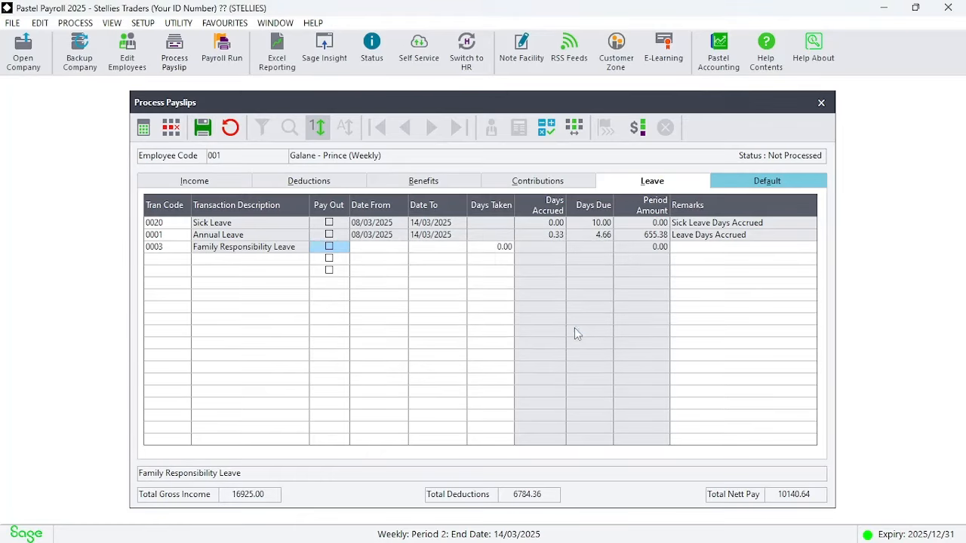
# - Enter 10/03/2025 to 12/03/2025 as the Family Responsibility Leave dates again and save the payslip
pyautogui.click(385, 250)
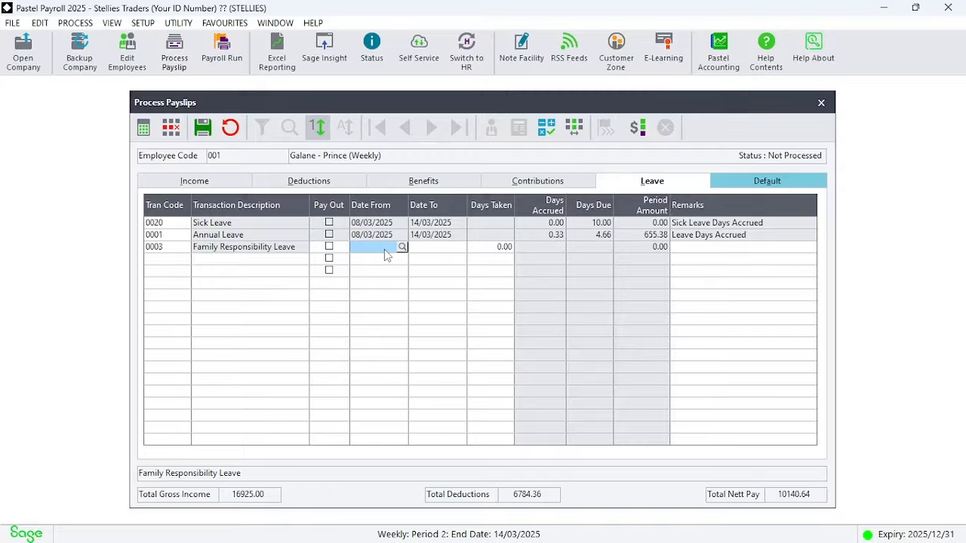
pyautogui.write('10')
pyautogui.press('Tab')
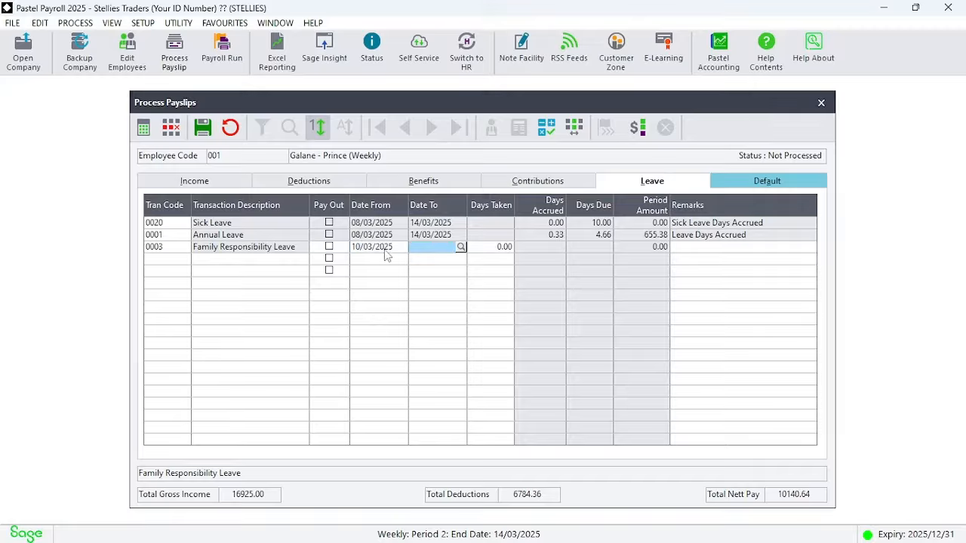
pyautogui.write('12')
pyautogui.press('Tab')
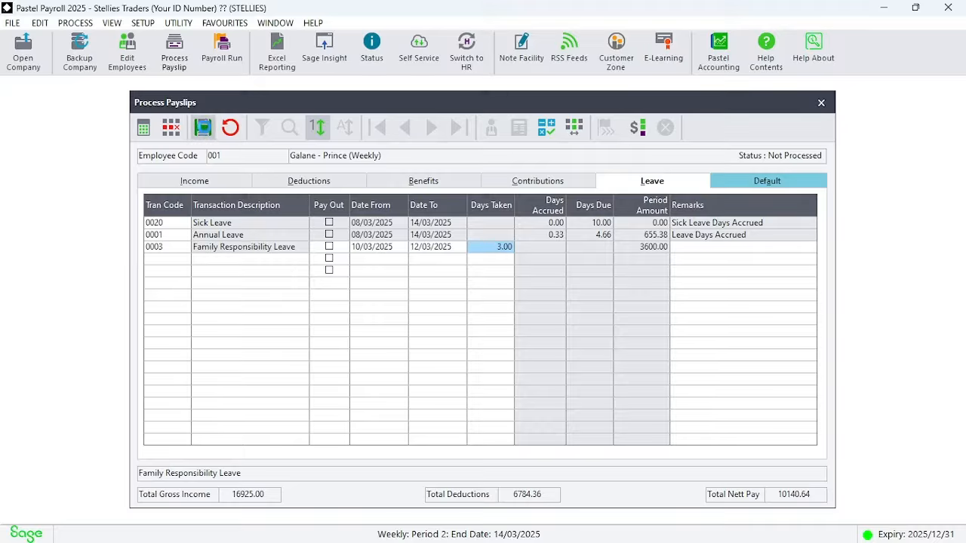
pyautogui.click(203, 127)
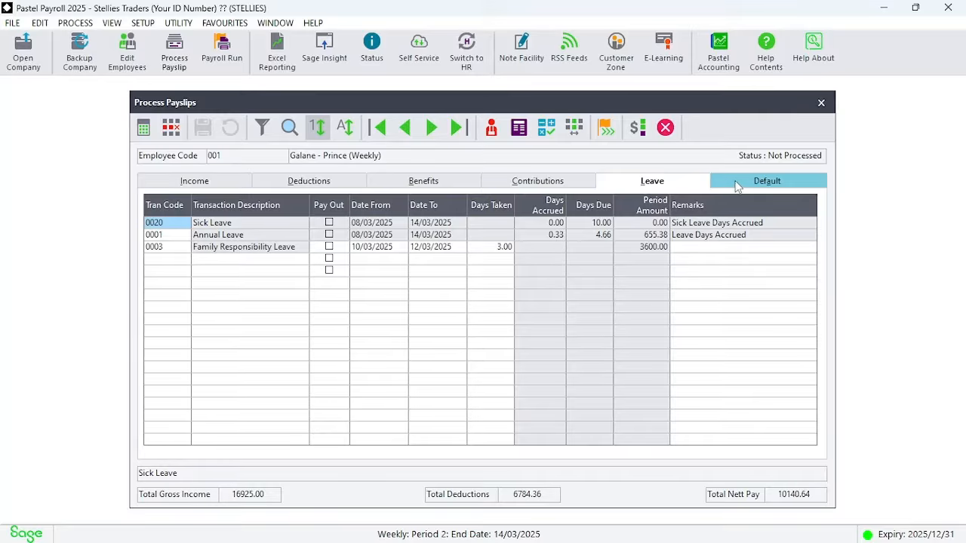
# - Delete the Family Respons. Paid Leave line, code 5019, from the payslip's income transactions
pyautogui.click(744, 180)
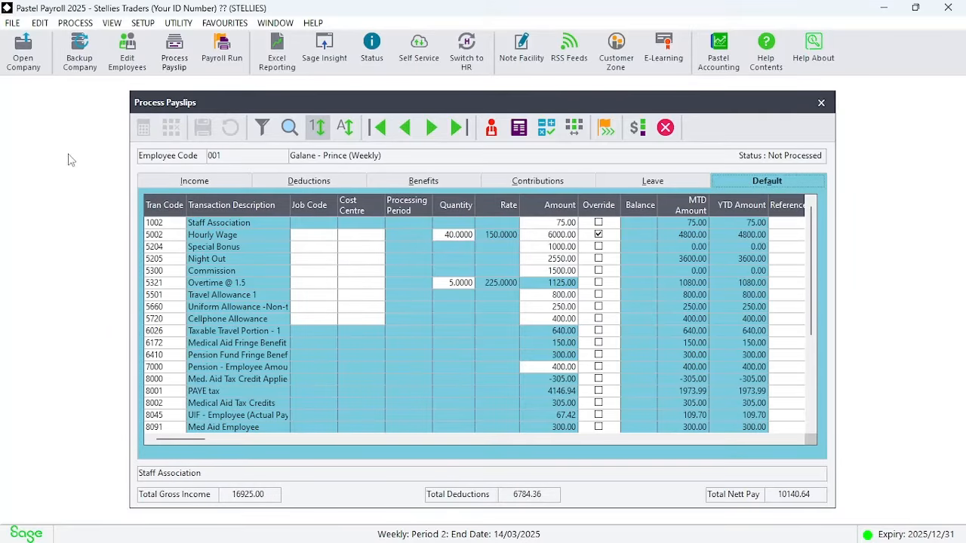
pyautogui.click(192, 182)
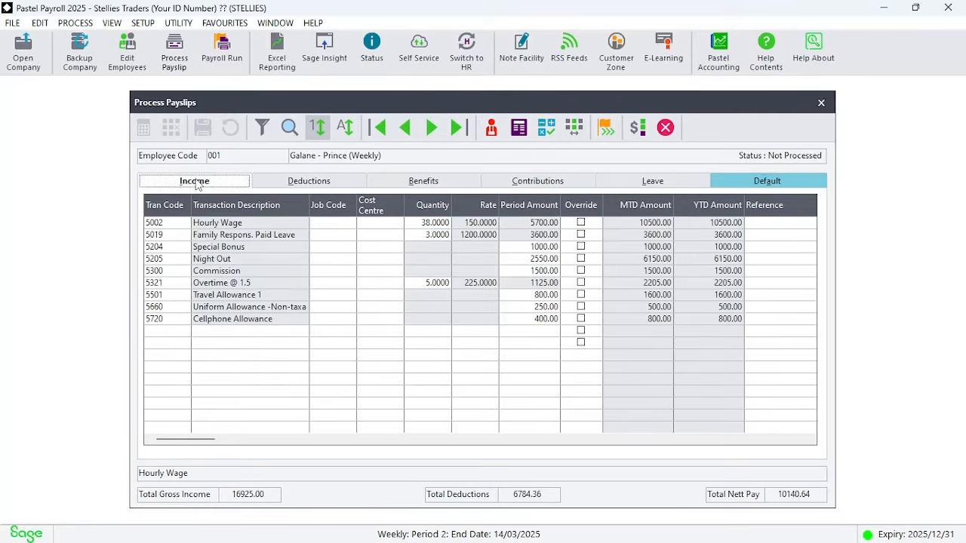
pyautogui.click(172, 238)
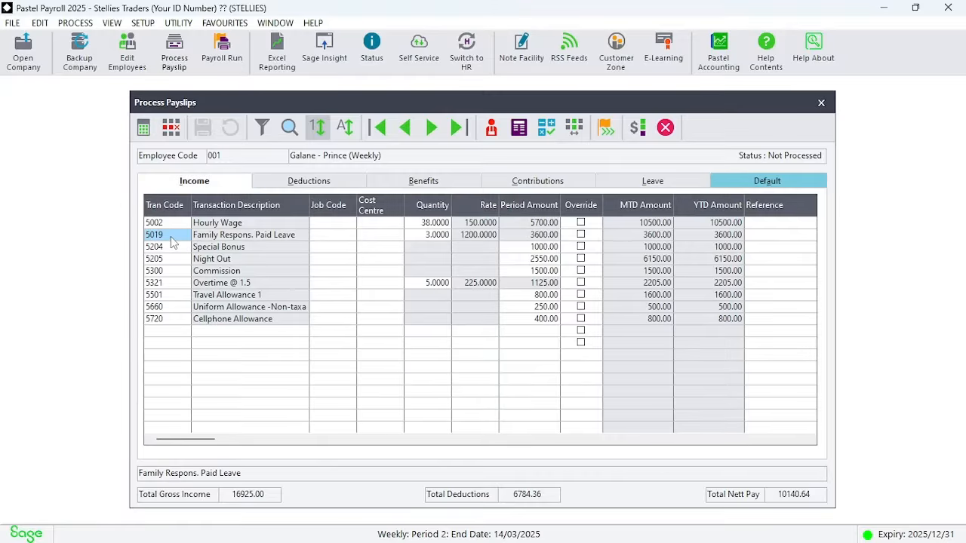
pyautogui.click(172, 128)
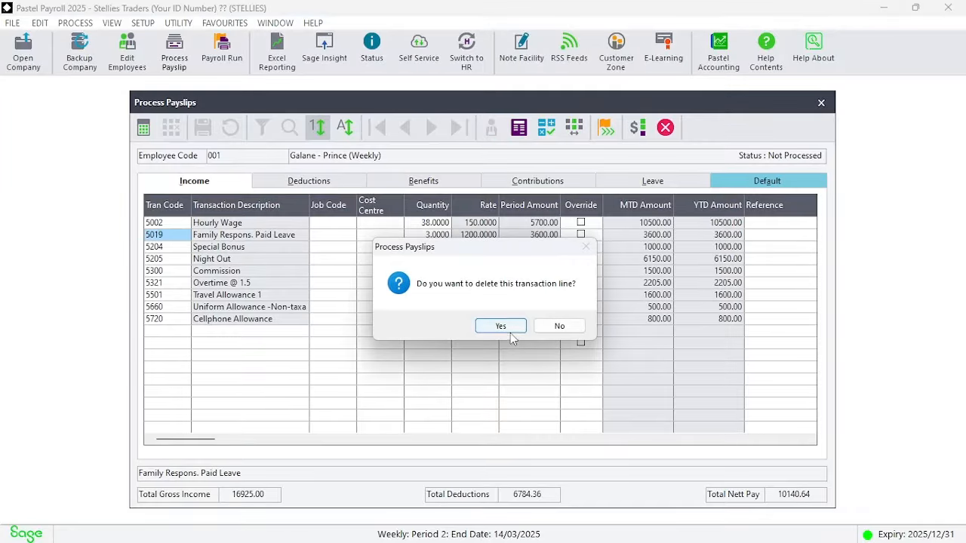
pyautogui.click(512, 332)
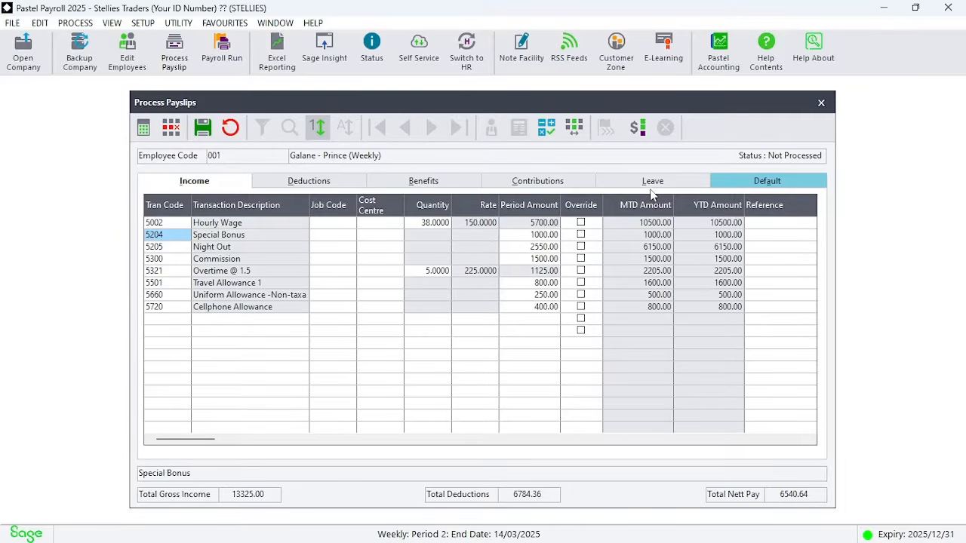
# - Check the payslip's leave, income and default transactions, then save and close the payslip
pyautogui.click(670, 180)
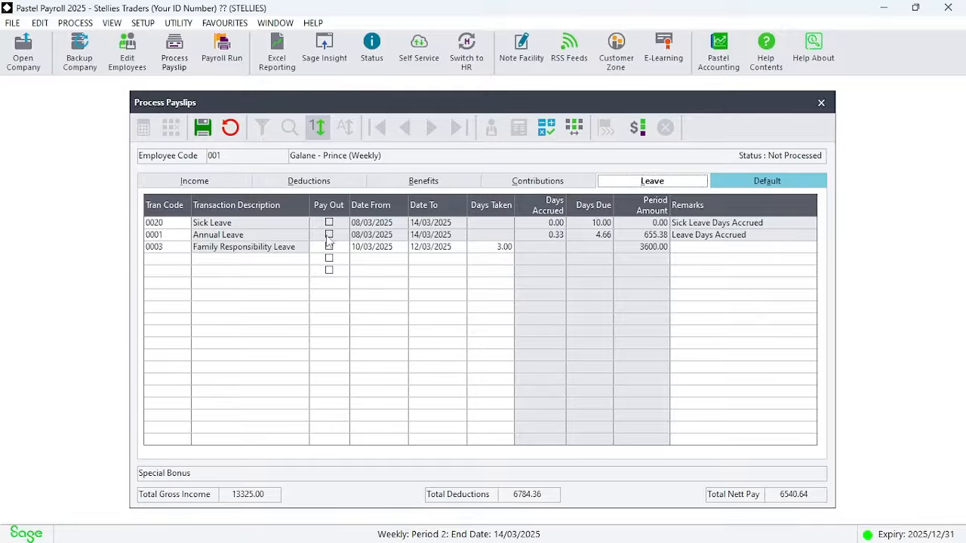
pyautogui.click(242, 184)
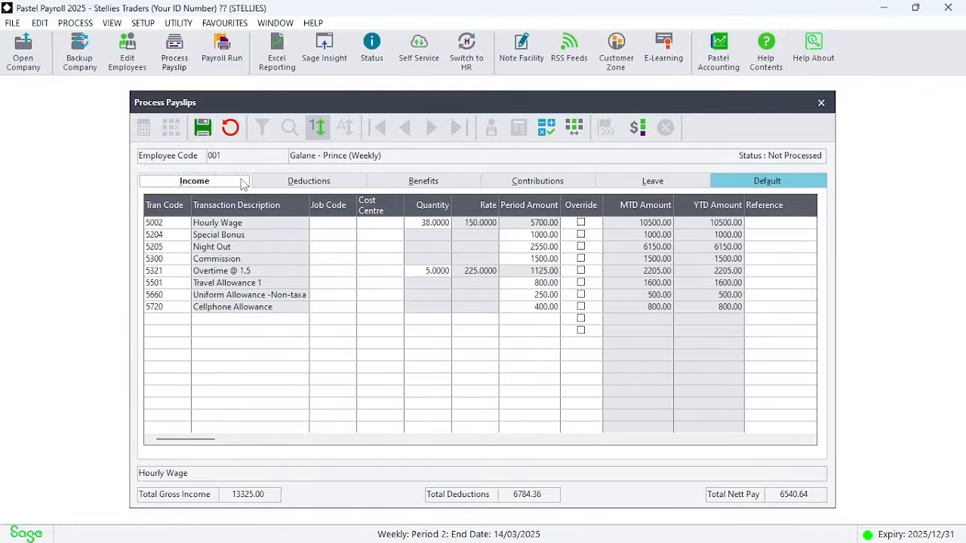
pyautogui.click(758, 185)
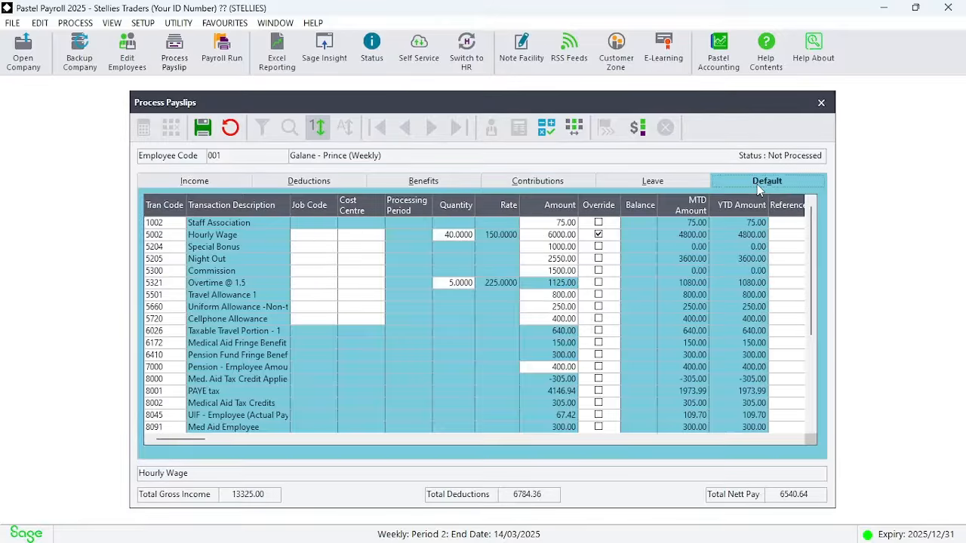
pyautogui.click(200, 128)
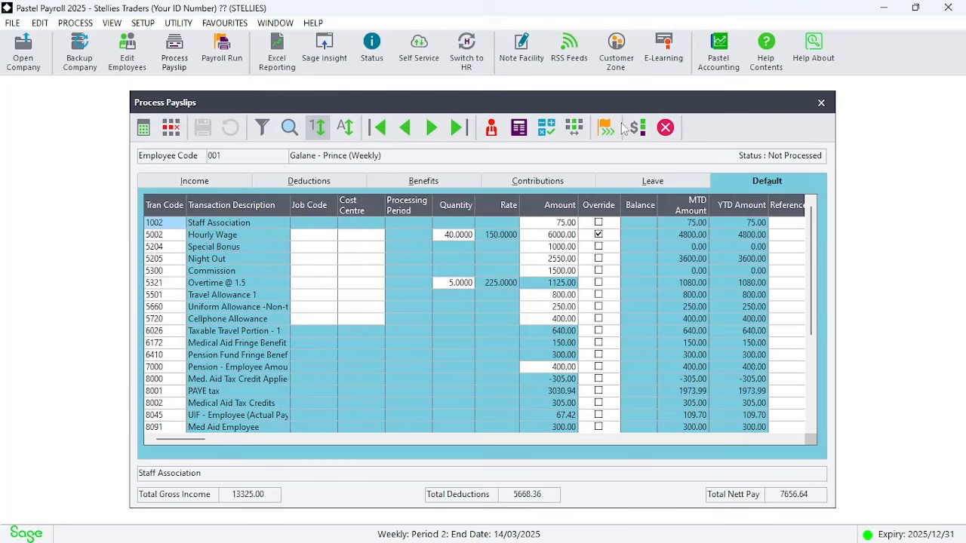
pyautogui.click(822, 105)
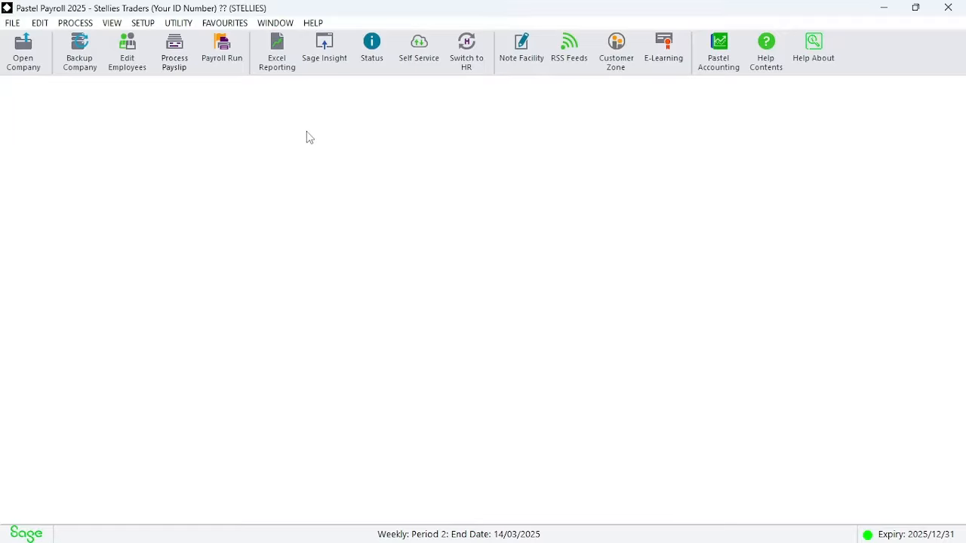
# - Open employee 001's masterfile and start an employee note with the subject Leave Taken
pyautogui.click(131, 57)
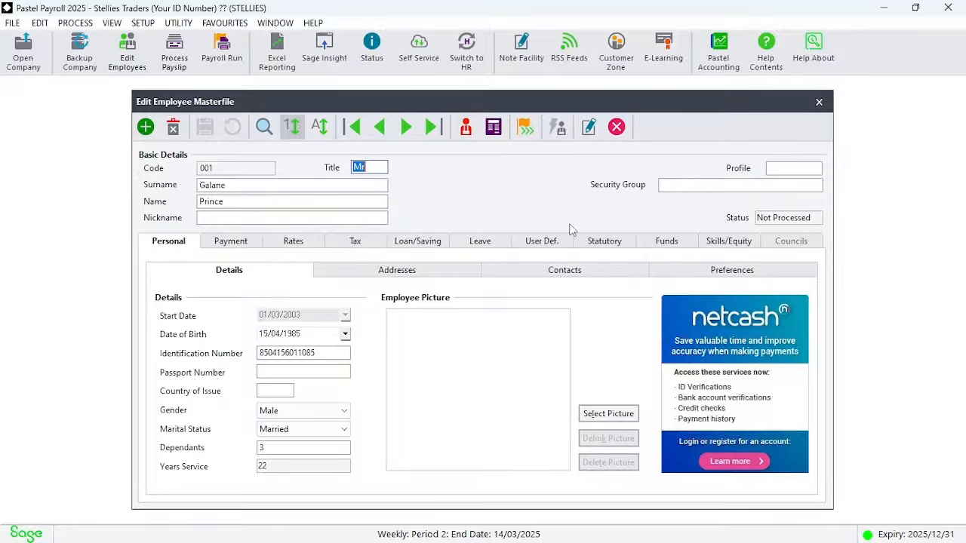
pyautogui.click(590, 128)
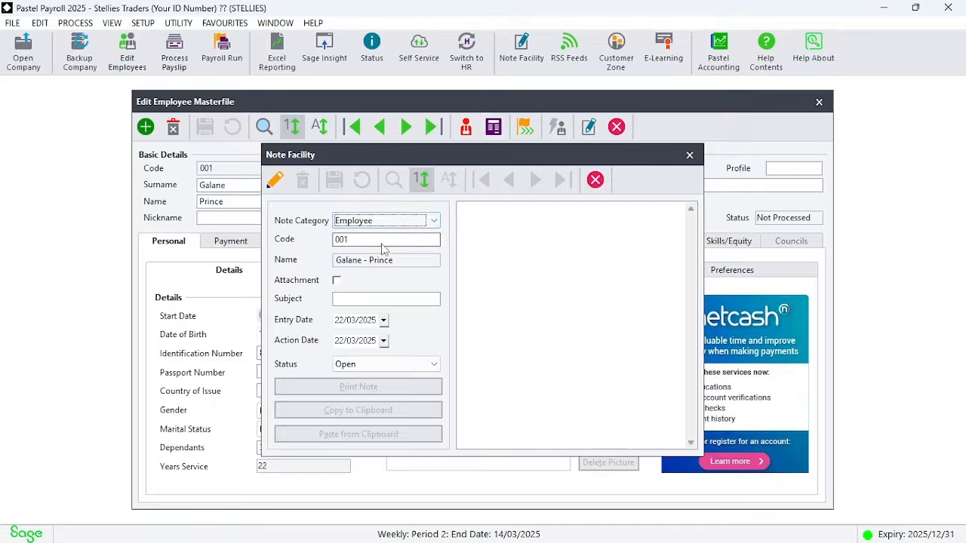
pyautogui.click(353, 299)
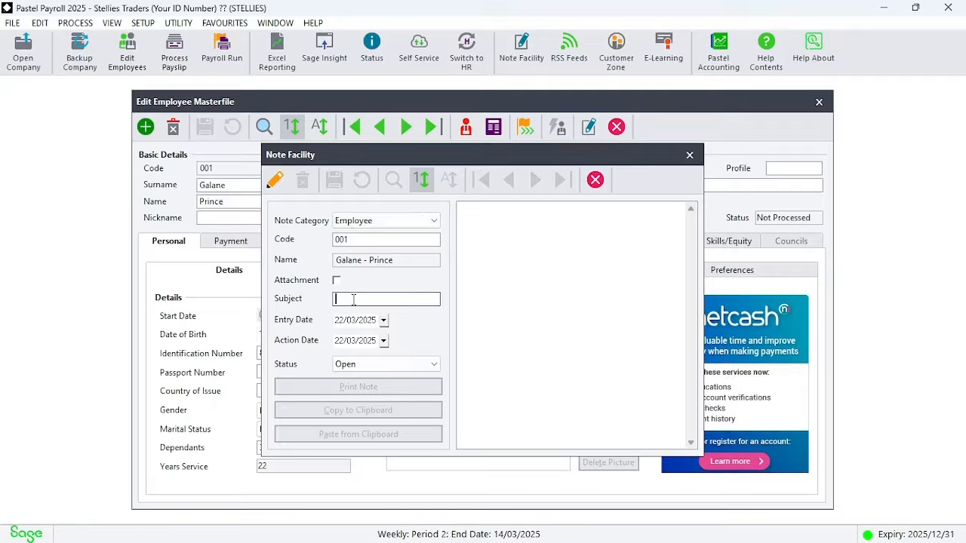
pyautogui.write('Leave')
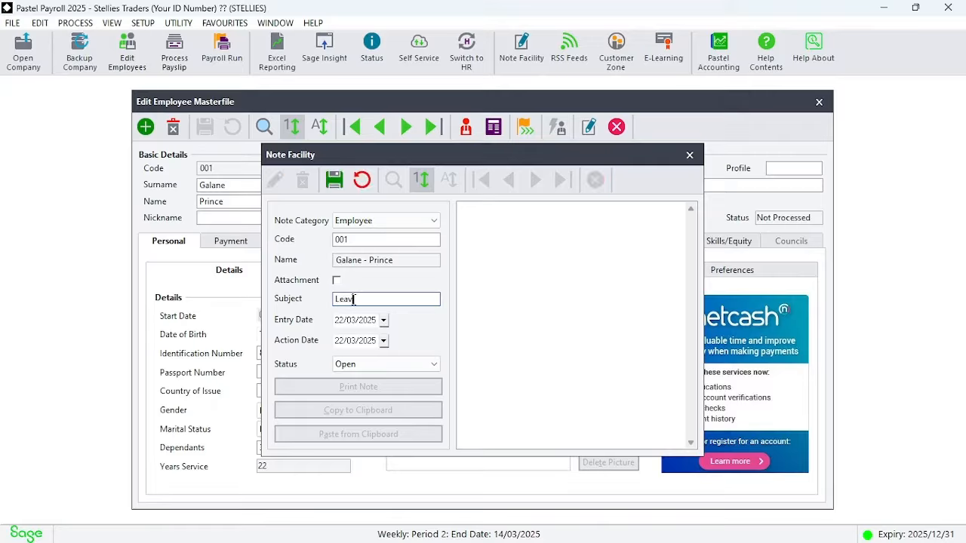
pyautogui.write(' Taken')
# - Set the note's entry date to 10/03/2025 and its action date to 12/03/2025
pyautogui.click(384, 321)
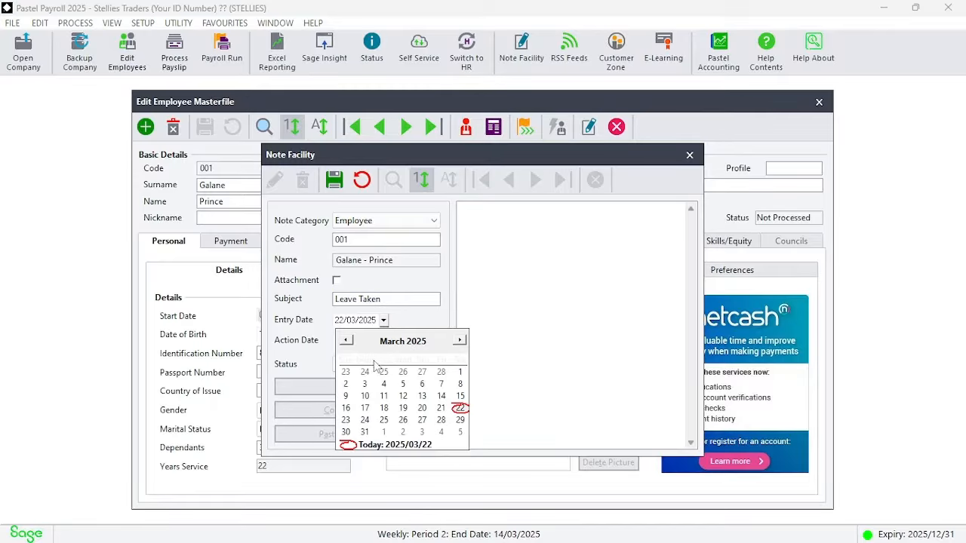
pyautogui.click(366, 396)
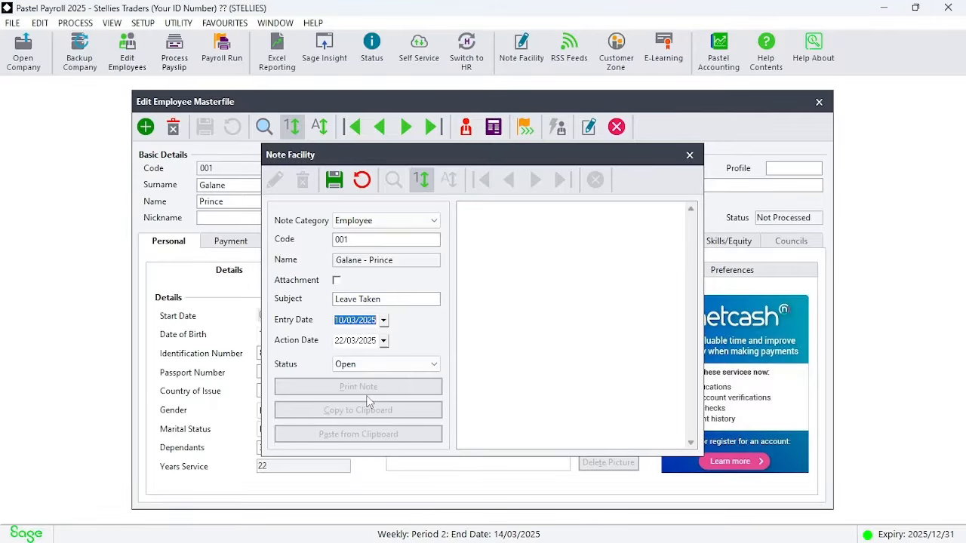
pyautogui.click(383, 341)
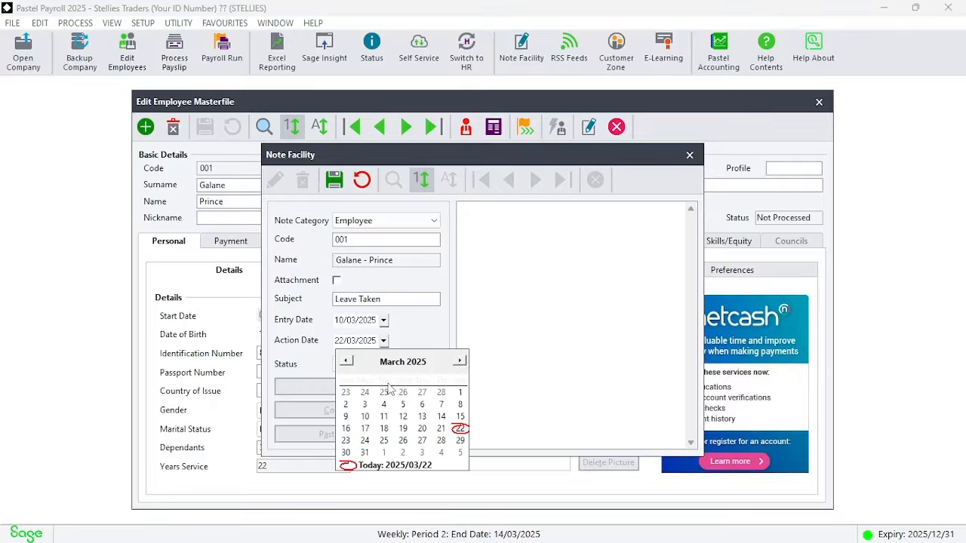
pyautogui.click(403, 416)
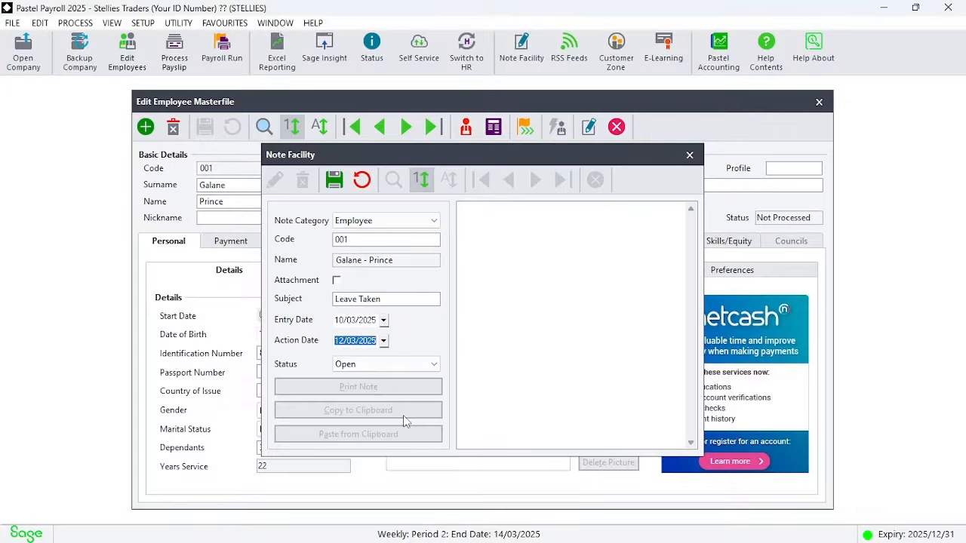
# - Write in the note that the employee took family responsibility leave due to the passing away of a family member
pyautogui.click(499, 224)
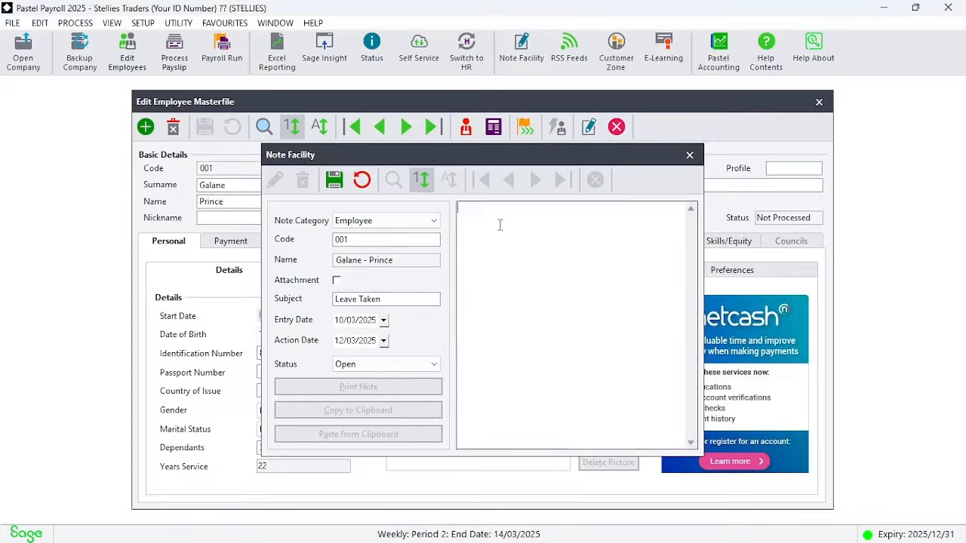
pyautogui.write('P Galane took familoy')
pyautogui.press('BackSpace')
pyautogui.press('BackSpace')
pyautogui.press('BackSpace')
pyautogui.press('BackSpace')
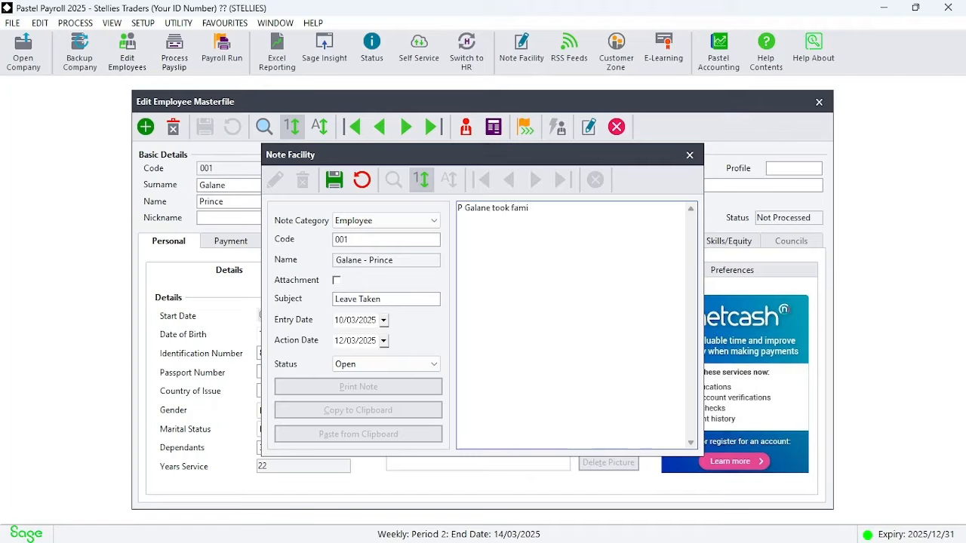
pyautogui.write('ly reposn')
pyautogui.press('BackSpace')
pyautogui.press('BackSpace')
pyautogui.press('BackSpace')
pyautogui.press('BackSpace')
pyautogui.write('sponsibility leave due to t')
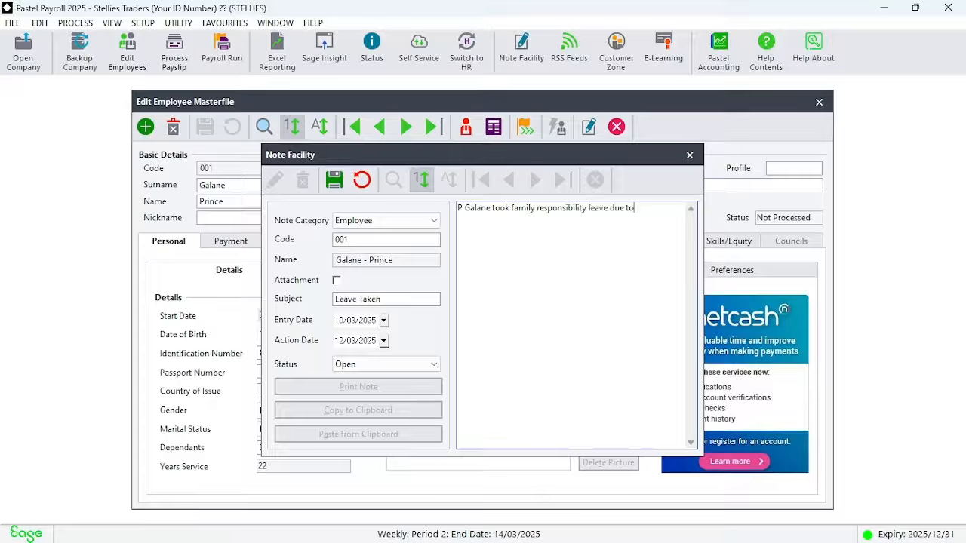
pyautogui.write('he passing away of a ')
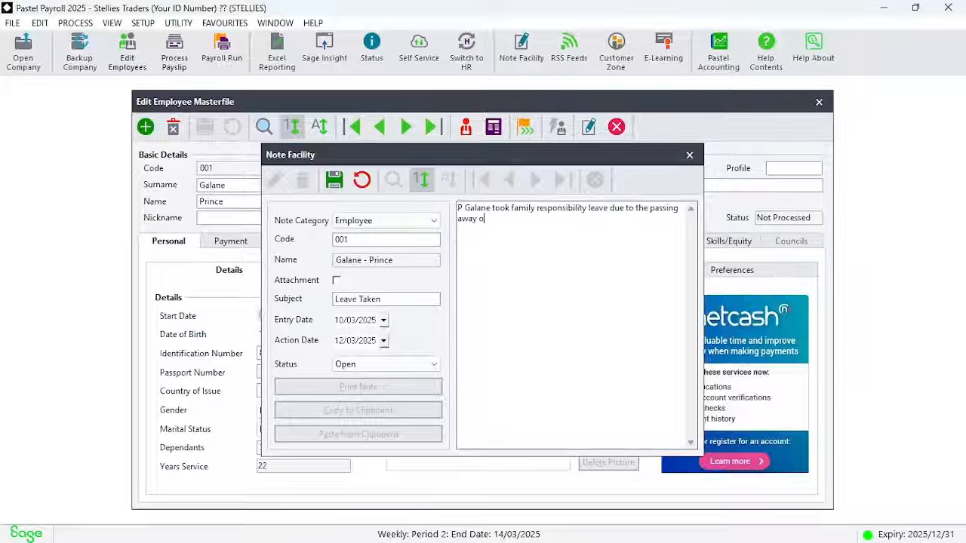
pyautogui.write('family member.')
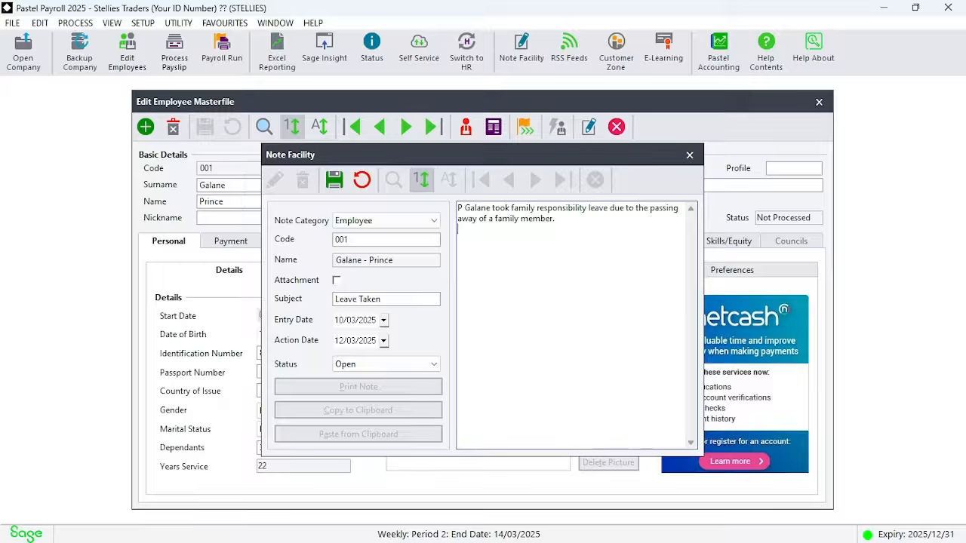
# - Add the line "from 10 March 2025 to 13 March 2025." to the note, then save and close it
pyautogui.write('from 10')
pyautogui.write('ma')
pyautogui.press('BackSpace')
pyautogui.press('BackSpace')
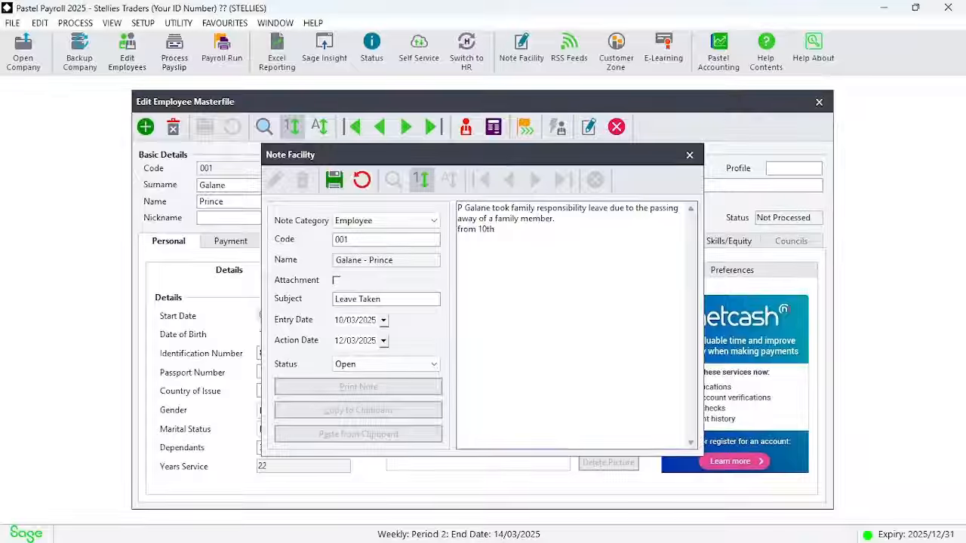
pyautogui.write('Marcg')
pyautogui.press('BackSpace')
pyautogui.write('h 20')
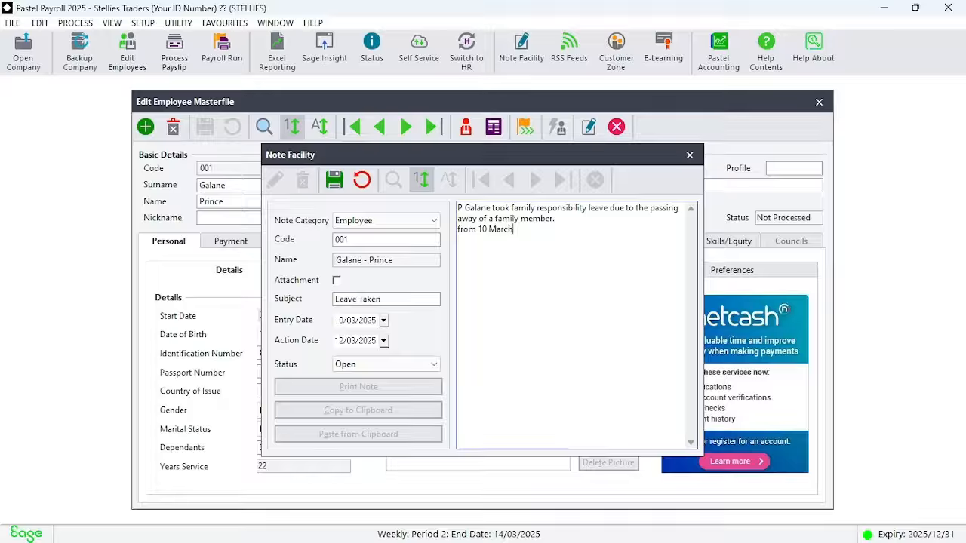
pyautogui.write('25 to =')
pyautogui.press('BackSpace')
pyautogui.press('BackSpace')
pyautogui.write('13 MArch')
pyautogui.press('BackSpace')
pyautogui.press('BackSpace')
pyautogui.press('BackSpace')
pyautogui.press('BackSpace')
pyautogui.write('arch 2025')
pyautogui.click(336, 181)
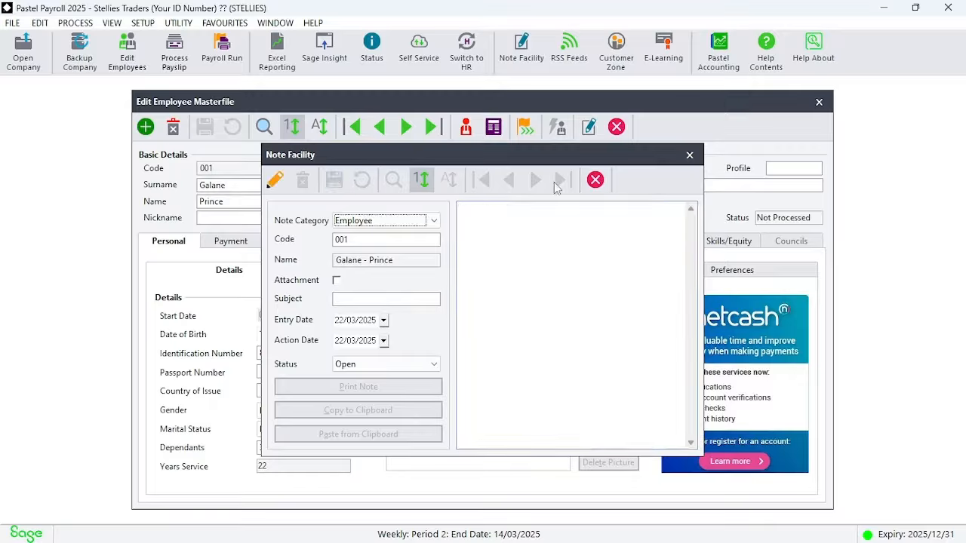
pyautogui.click(695, 157)
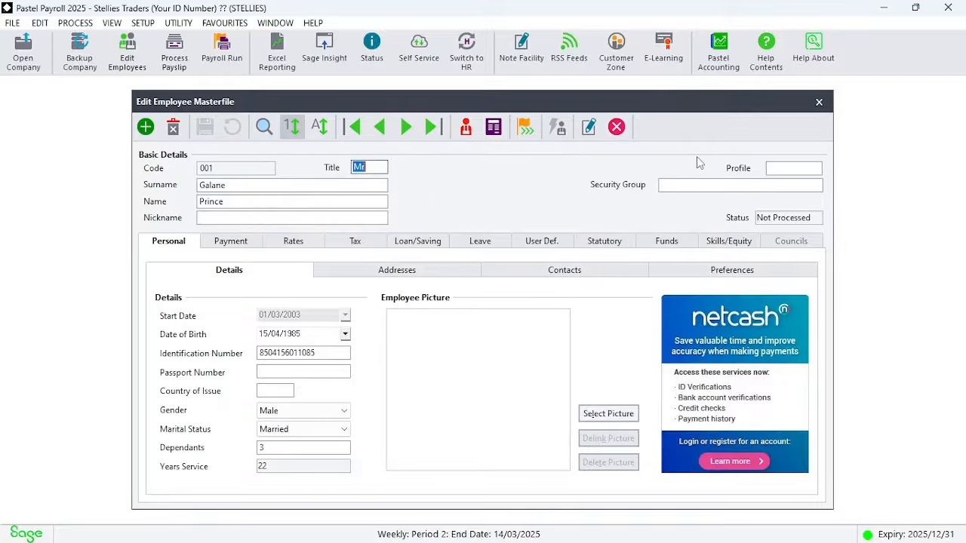
# - Look up the saved Leave Taken note for employee 001 and review it, then close the note and the masterfile
pyautogui.click(589, 128)
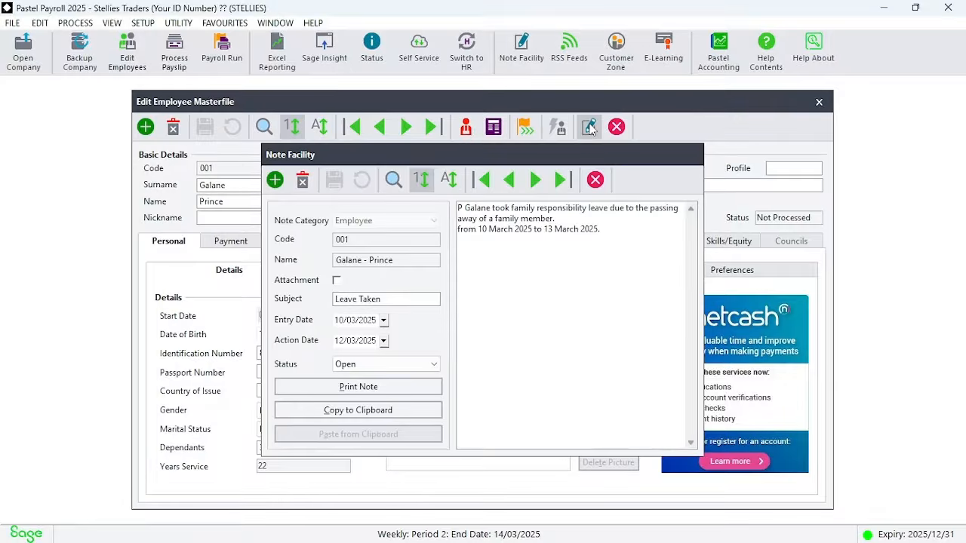
pyautogui.click(393, 180)
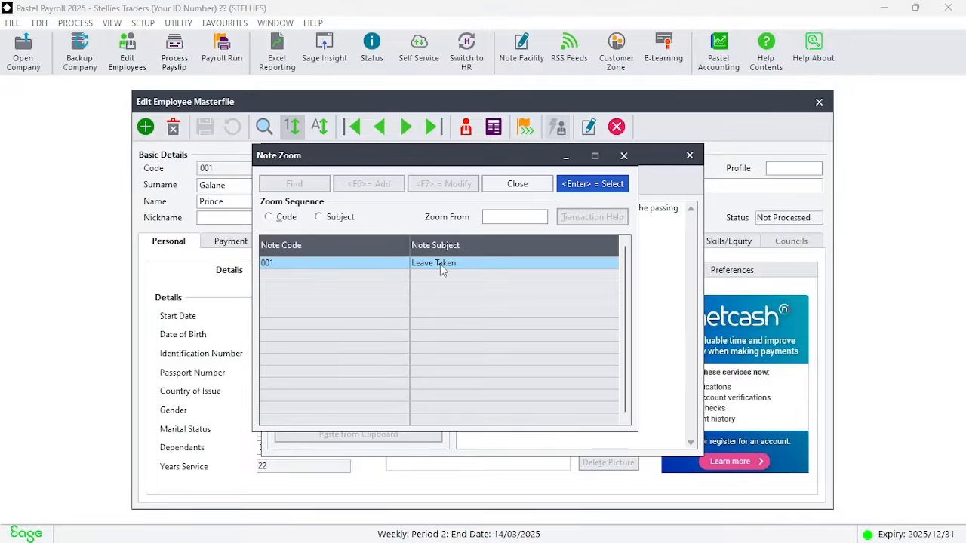
pyautogui.click(571, 185)
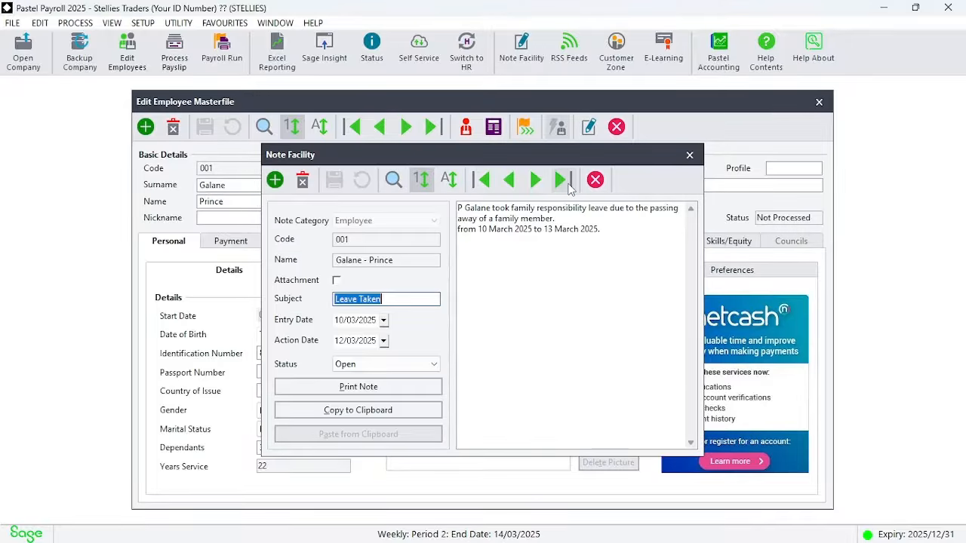
pyautogui.click(689, 157)
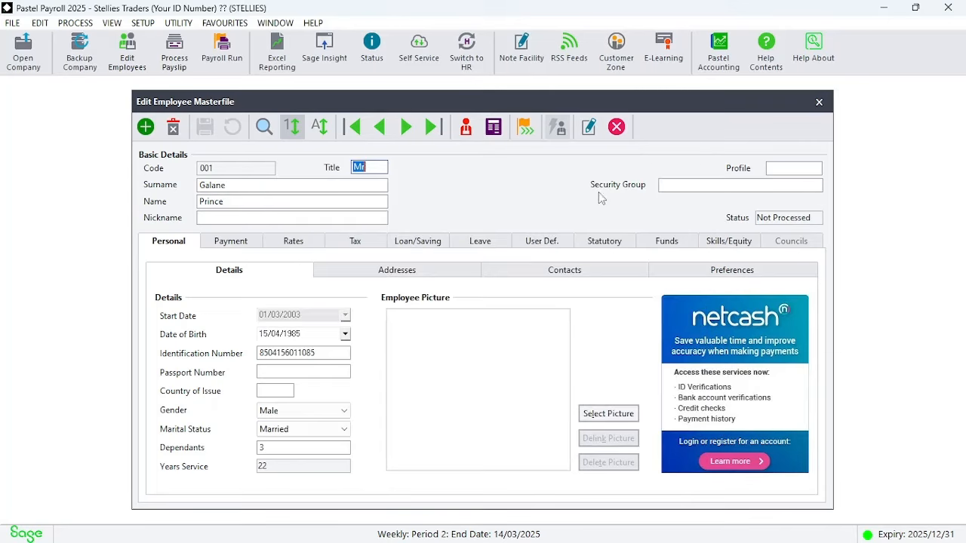
pyautogui.click(819, 104)
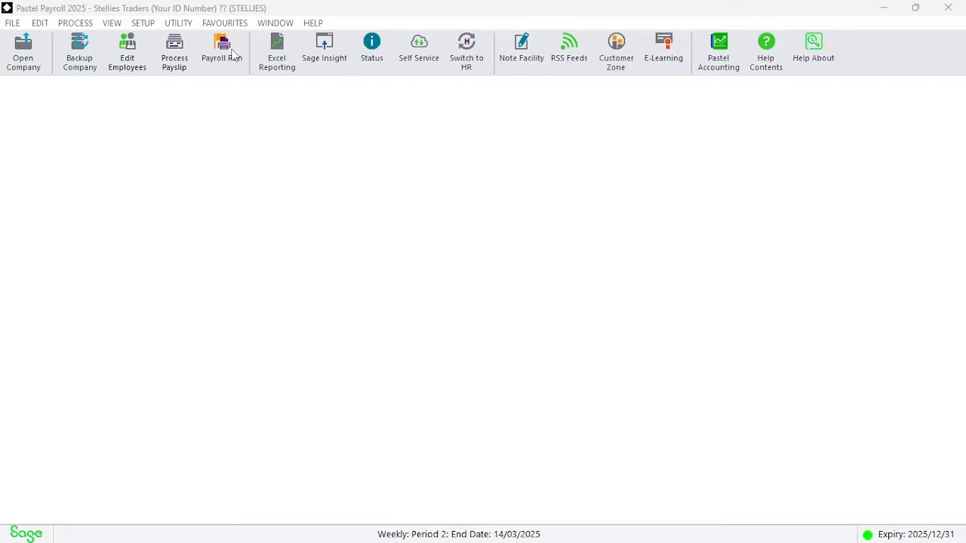
# - Reopen employee 001's payslip and review its income and default transactions
pyautogui.click(175, 57)
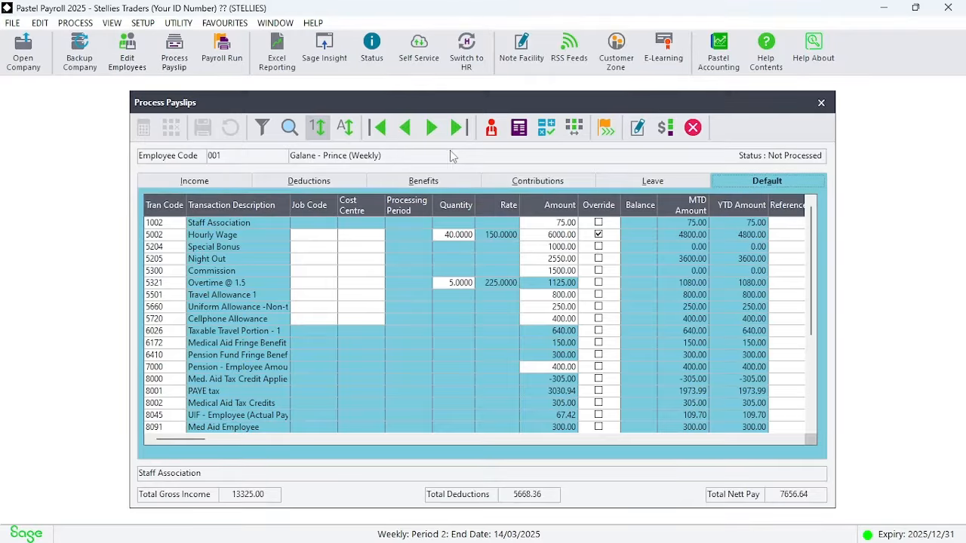
pyautogui.click(238, 181)
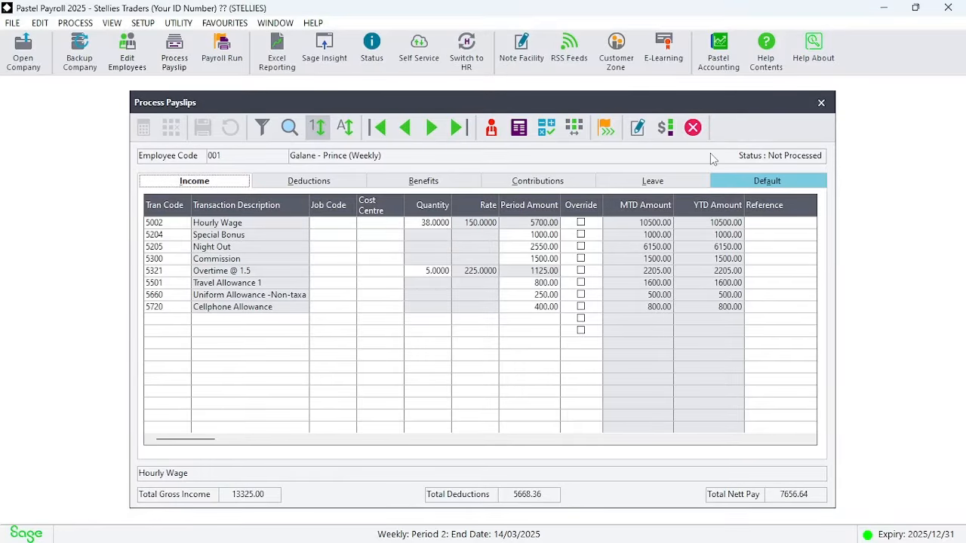
pyautogui.click(766, 181)
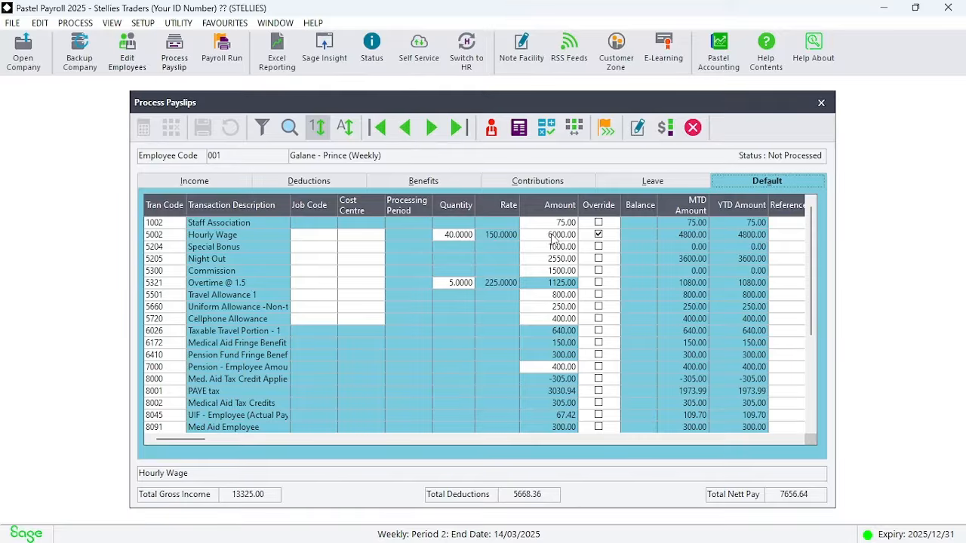
# - Check the income transactions on employee 001's period 2 payslip, and close the payslip
pyautogui.click(241, 186)
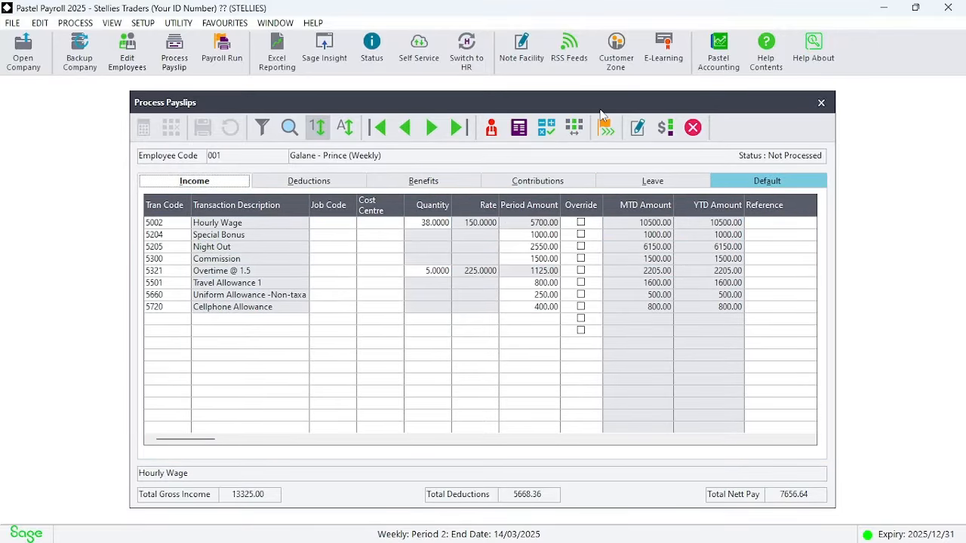
pyautogui.click(821, 104)
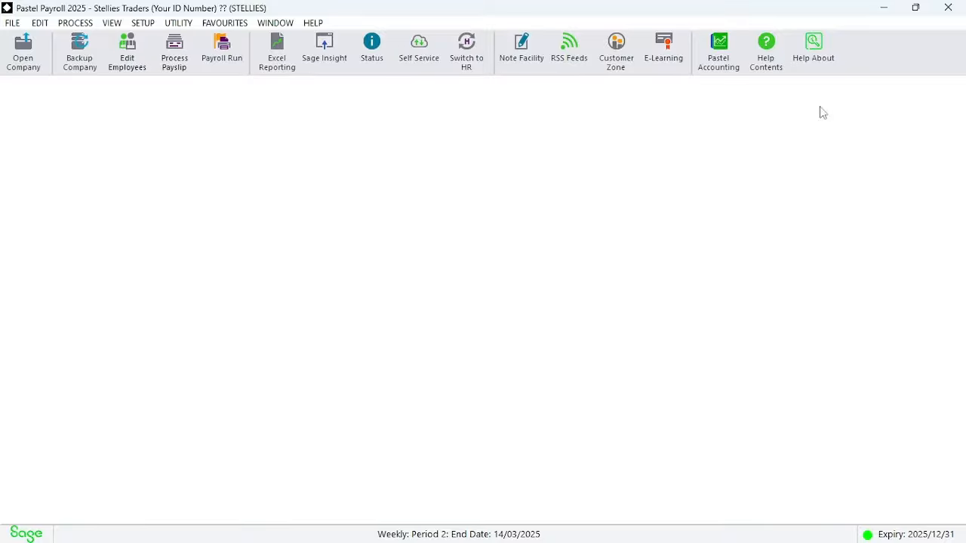
# - Set up a payroll run that performs the final calculation and payslip printing simultaneously, with all listed employees included
pyautogui.click(221, 71)
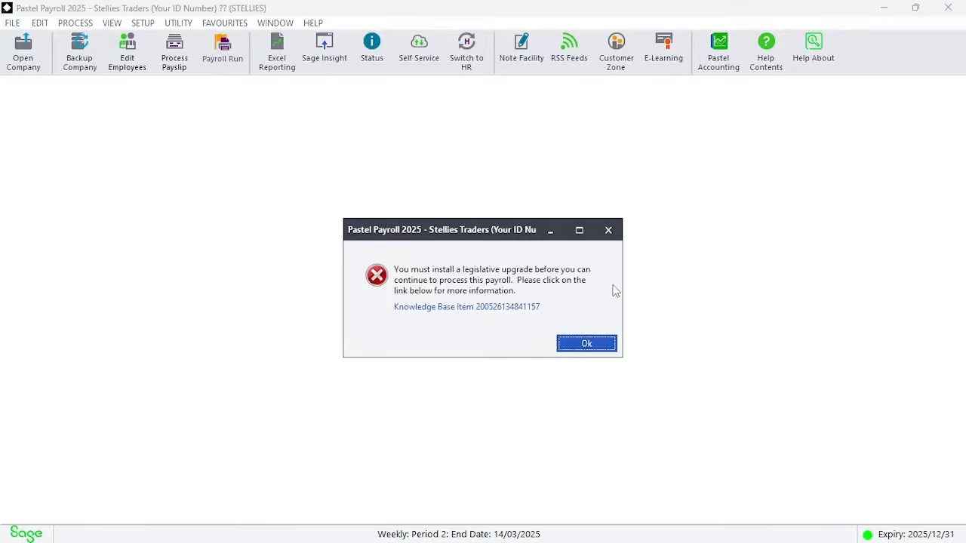
pyautogui.click(604, 343)
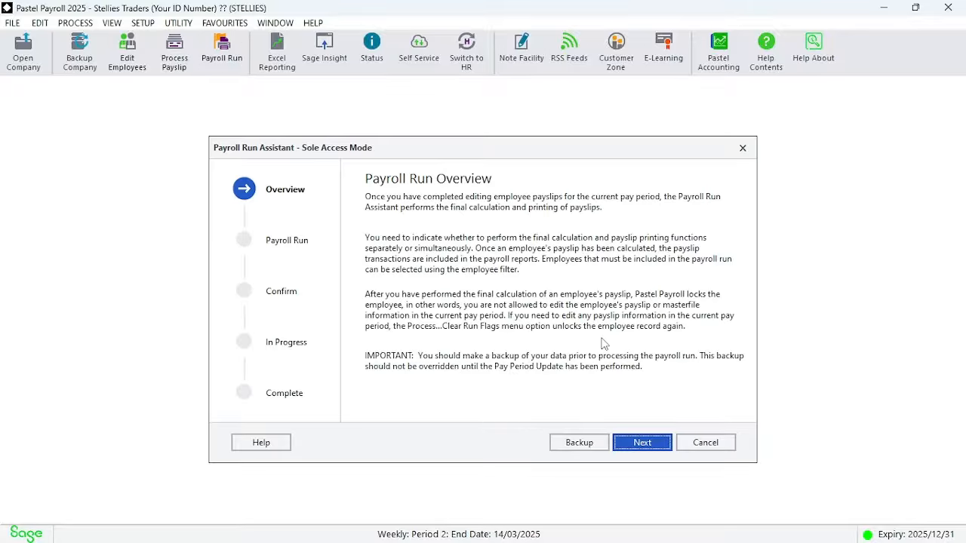
pyautogui.click(654, 443)
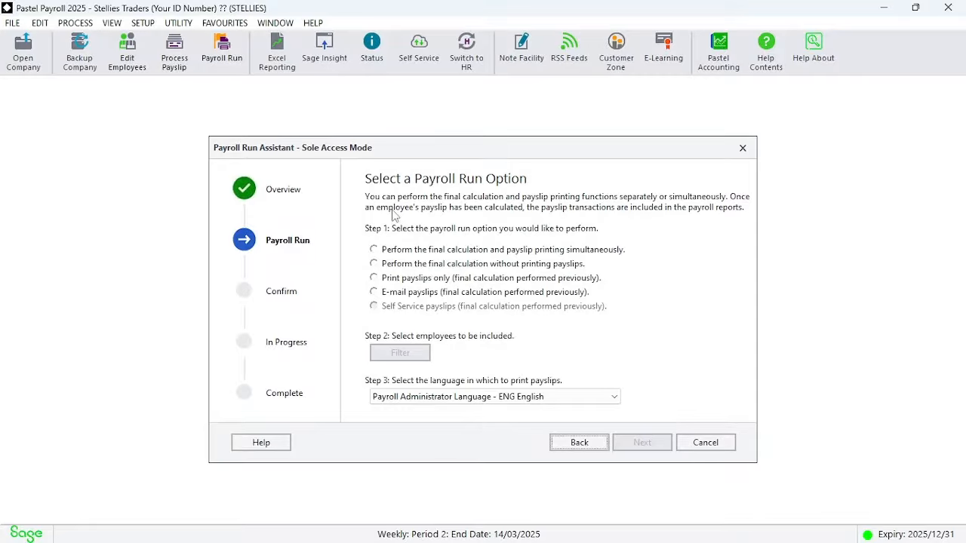
pyautogui.click(419, 252)
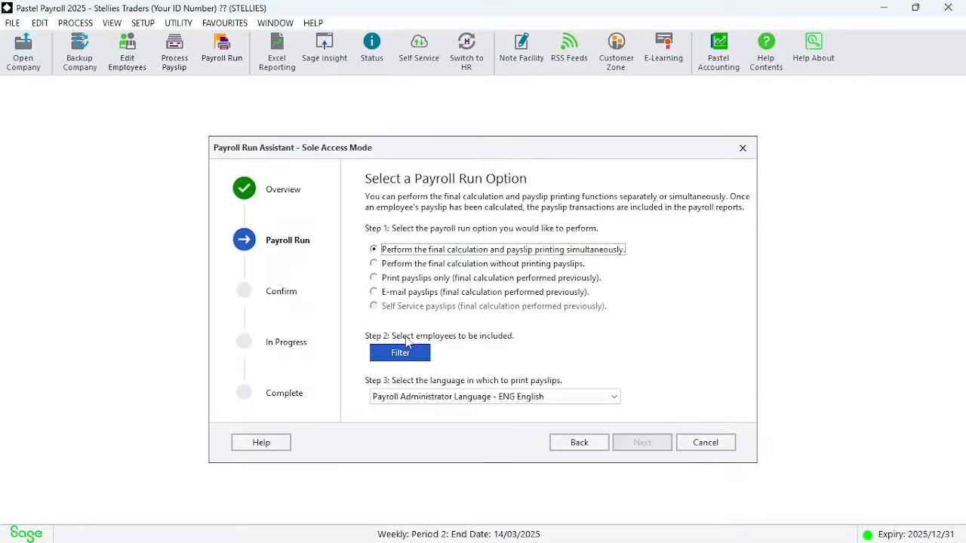
pyautogui.click(404, 351)
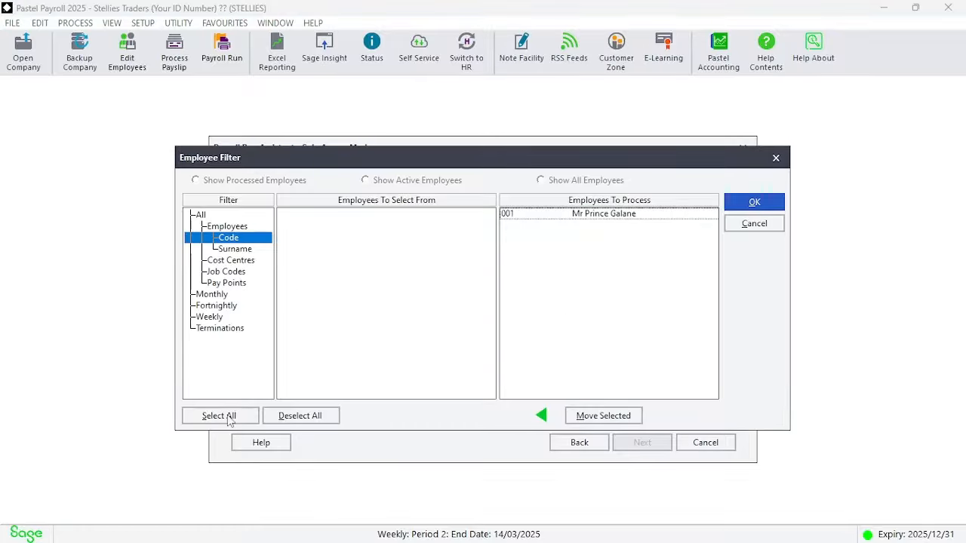
pyautogui.click(218, 416)
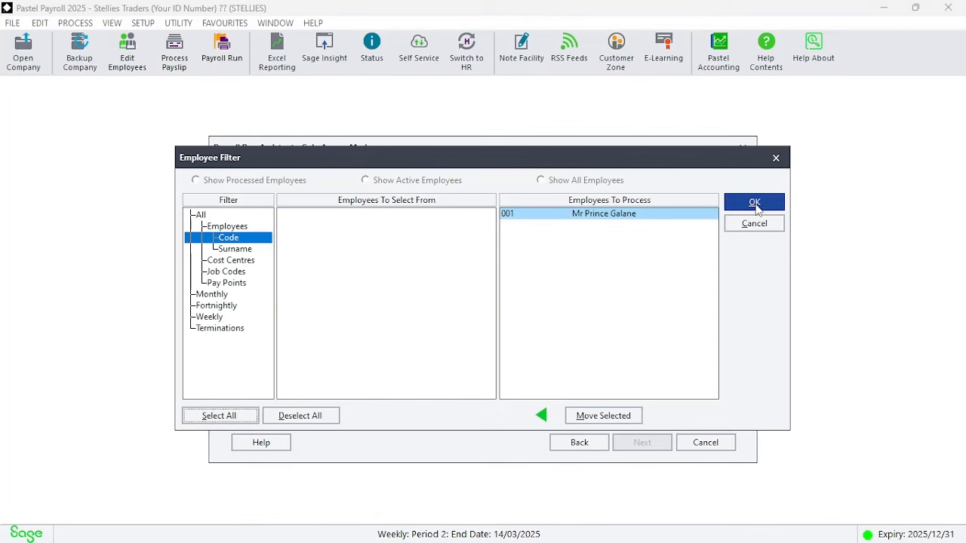
pyautogui.click(754, 203)
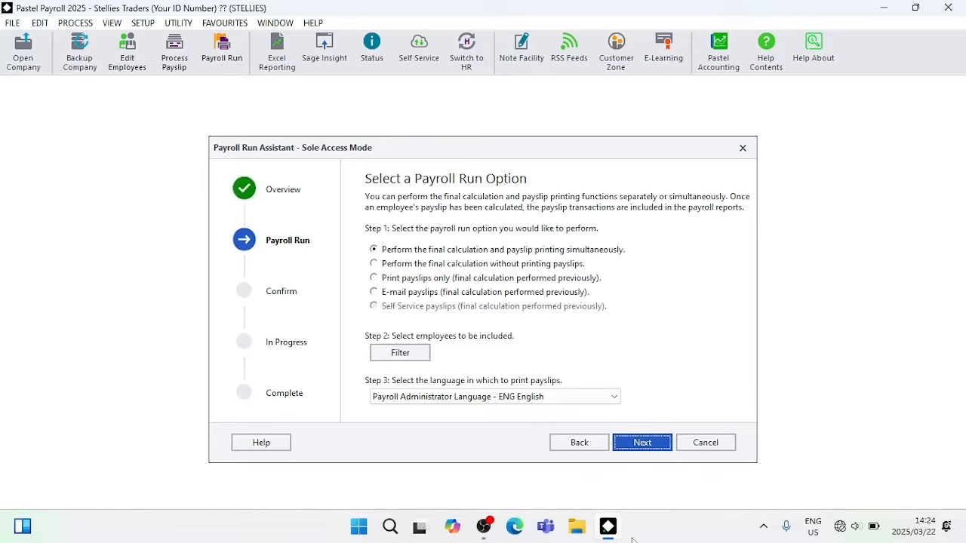
# - Process the payroll run and send the payslip to the Microsoft Print to PDF printer
pyautogui.click(640, 440)
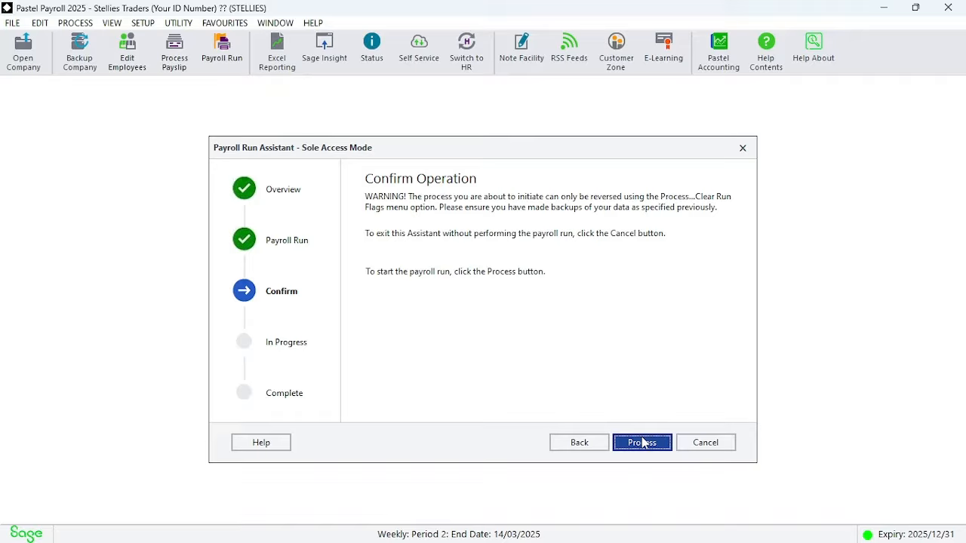
pyautogui.click(642, 445)
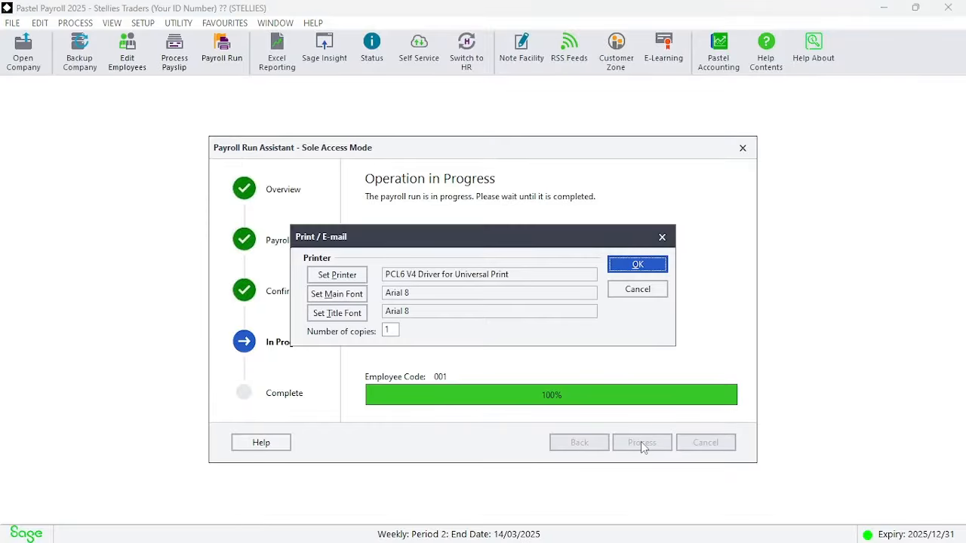
pyautogui.click(322, 278)
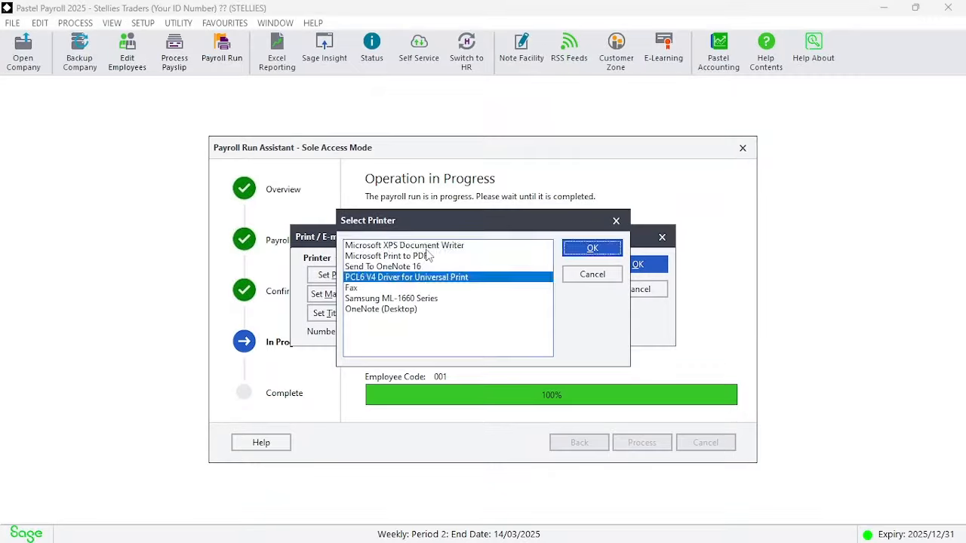
pyautogui.click(426, 250)
pyautogui.click(428, 257)
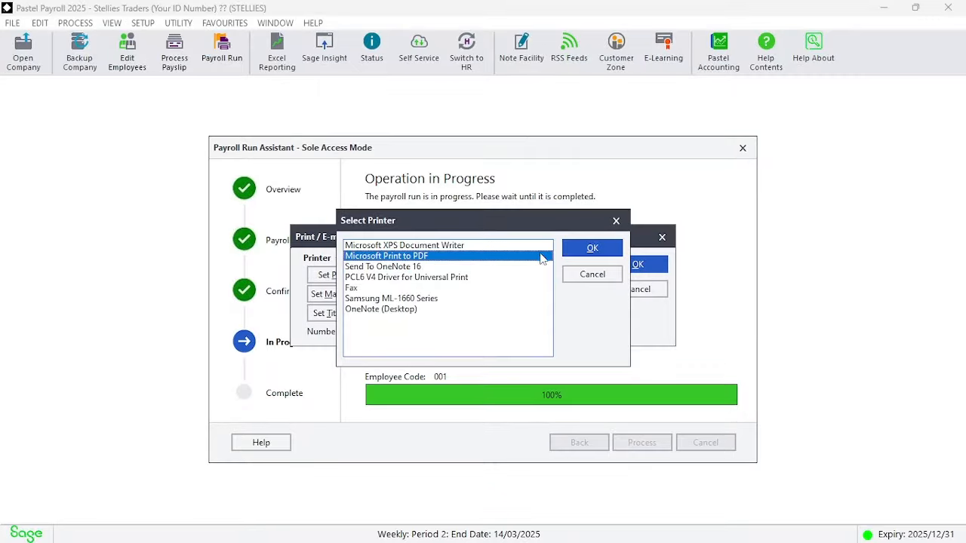
pyautogui.click(608, 251)
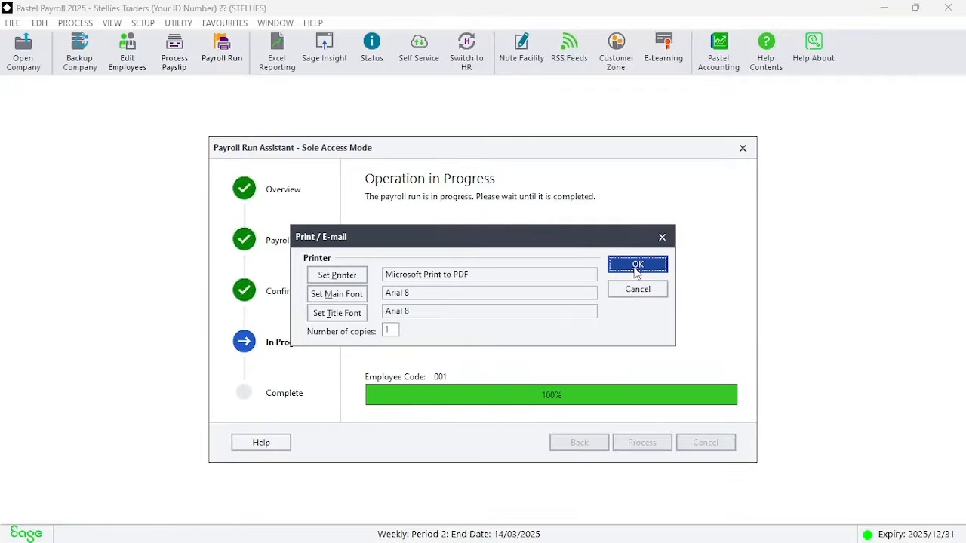
pyautogui.click(636, 266)
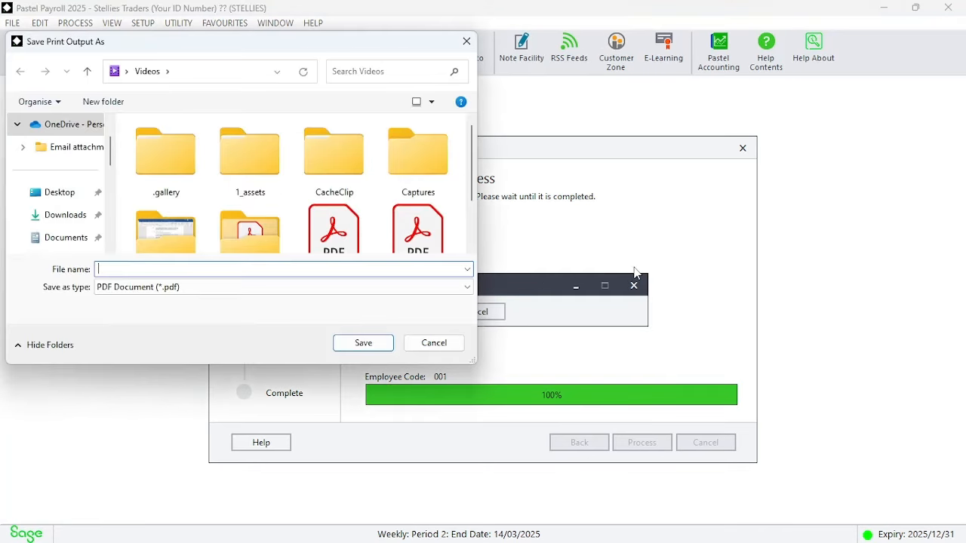
# - Save the payslip PDF in the Videos folder under a name starting with "2-" and the employee's name, and finish the payroll run
pyautogui.write('2')
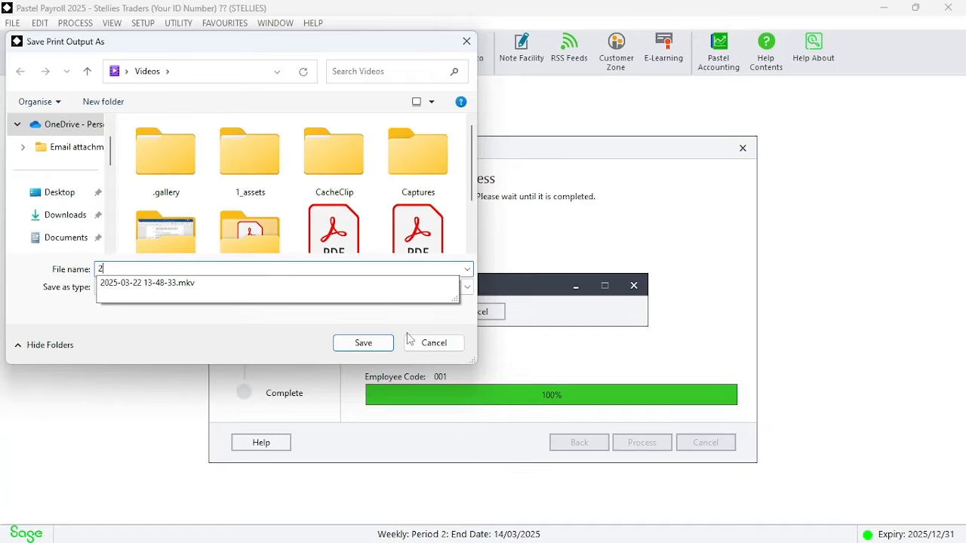
pyautogui.write('-')
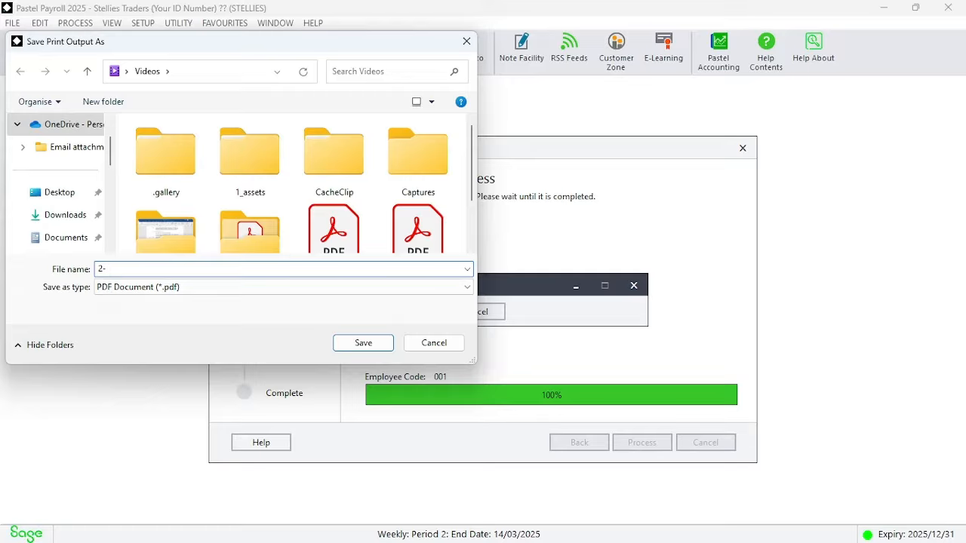
pyautogui.write('P Galance')
pyautogui.press('BackSpace')
pyautogui.press('BackSpace')
pyautogui.press('BackSpace')
pyautogui.write('ne')
pyautogui.write('Nov 2023')
pyautogui.click(379, 346)
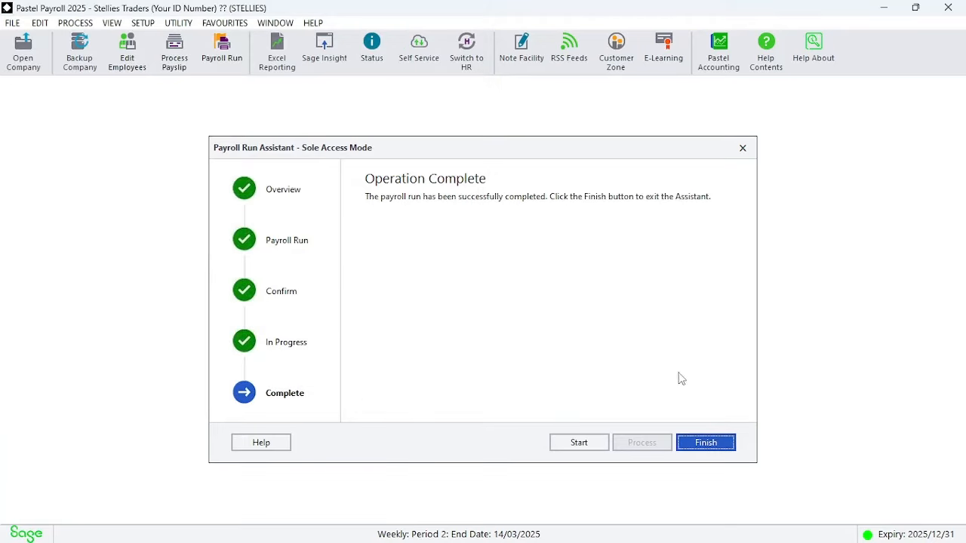
pyautogui.click(718, 448)
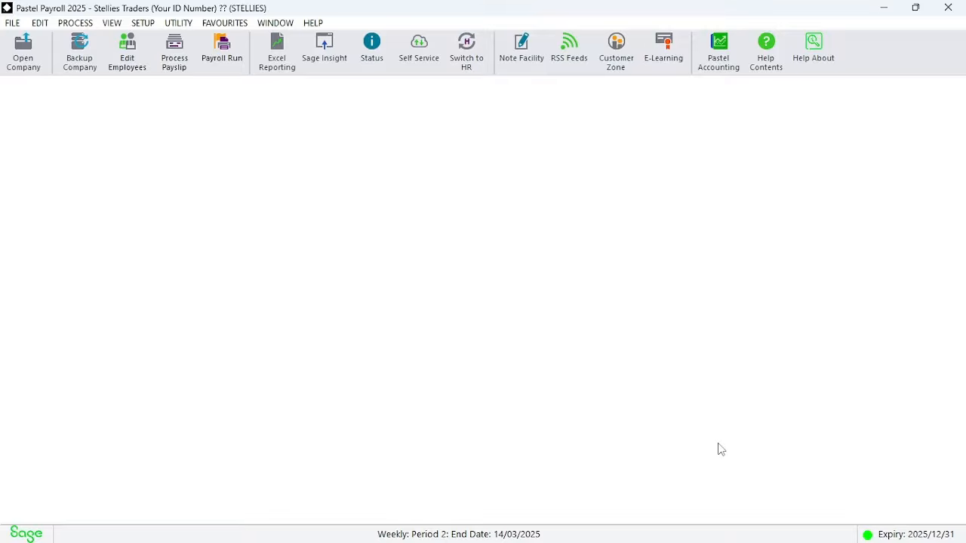
# - Start a pay period update and select the Weekly pay frequency with a normal run
pyautogui.click(75, 24)
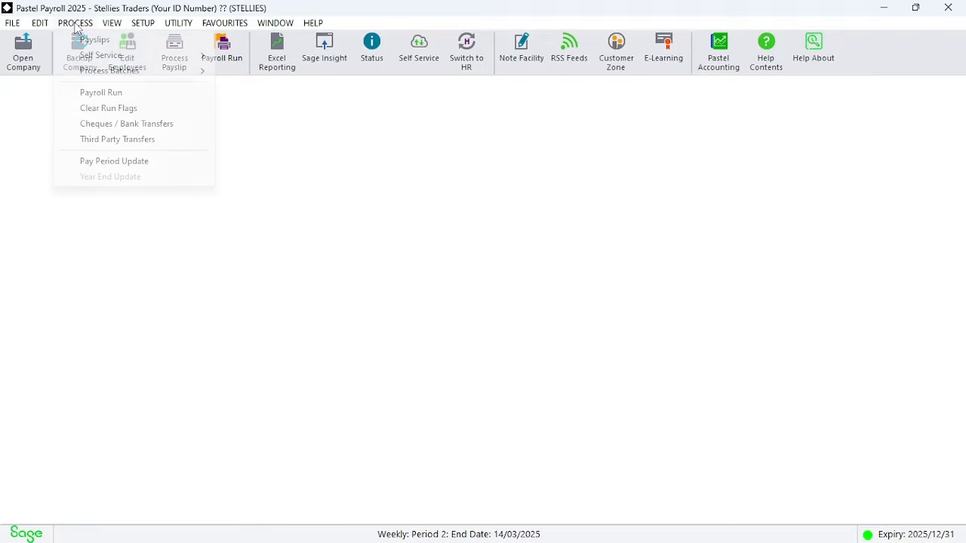
pyautogui.click(97, 161)
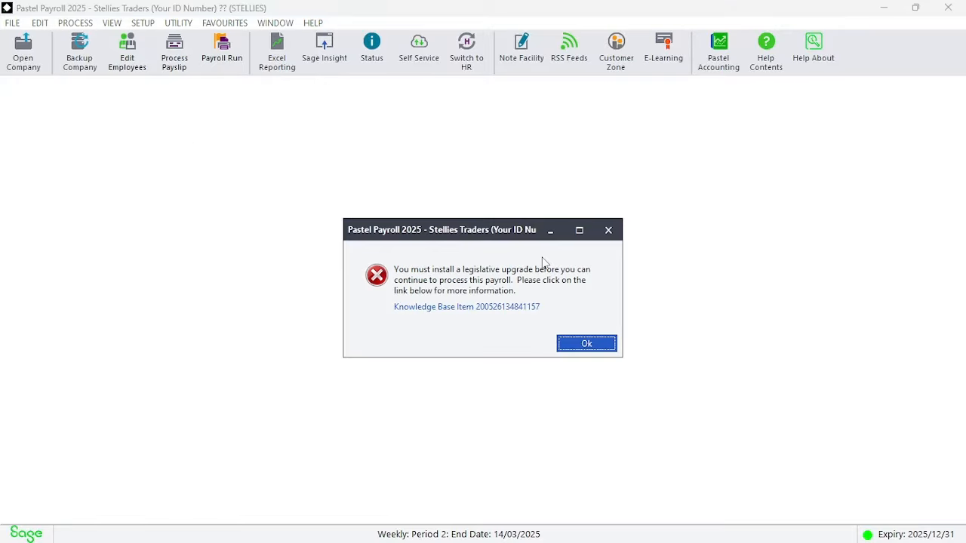
pyautogui.click(575, 345)
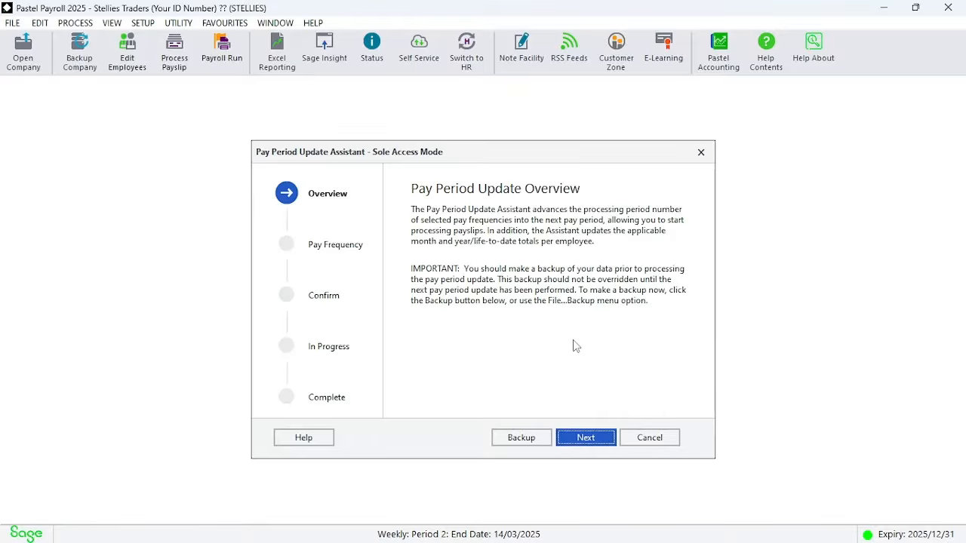
pyautogui.click(582, 436)
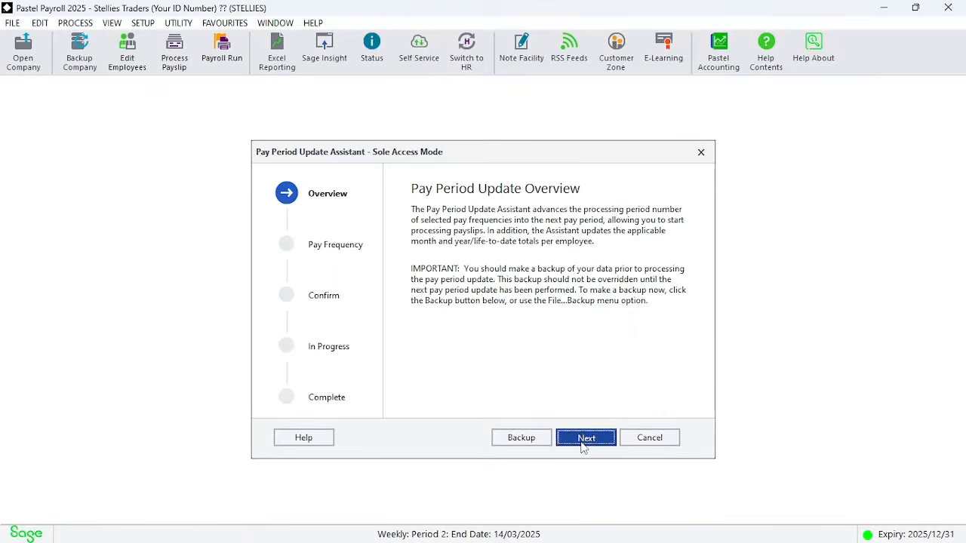
pyautogui.click(582, 334)
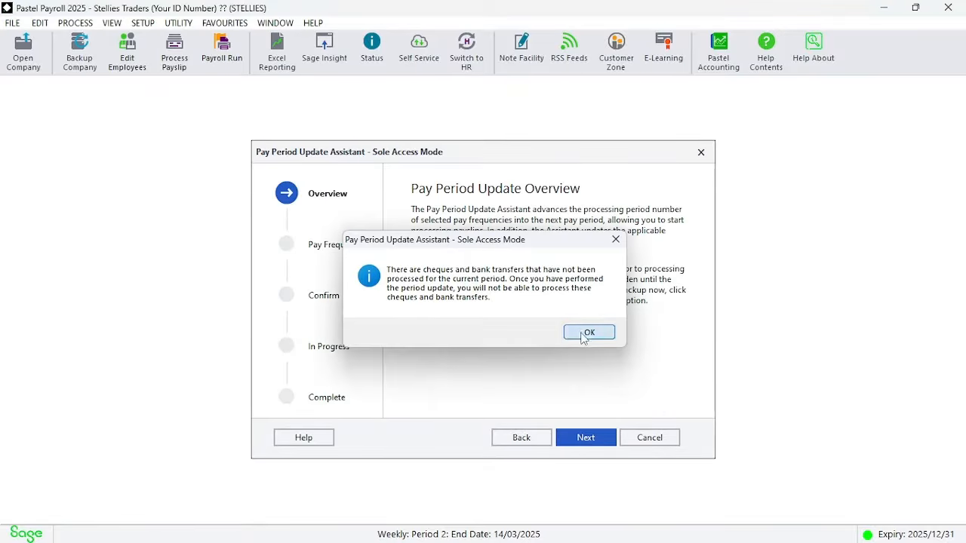
pyautogui.click(424, 291)
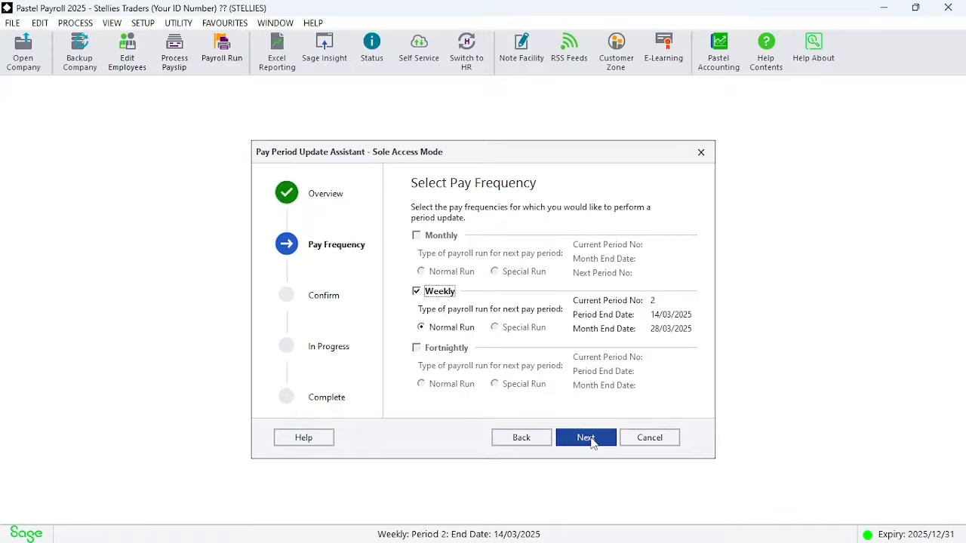
# - Make the required backup, process the weekly pay period update from period 2, and finish the assistant
pyautogui.click(590, 441)
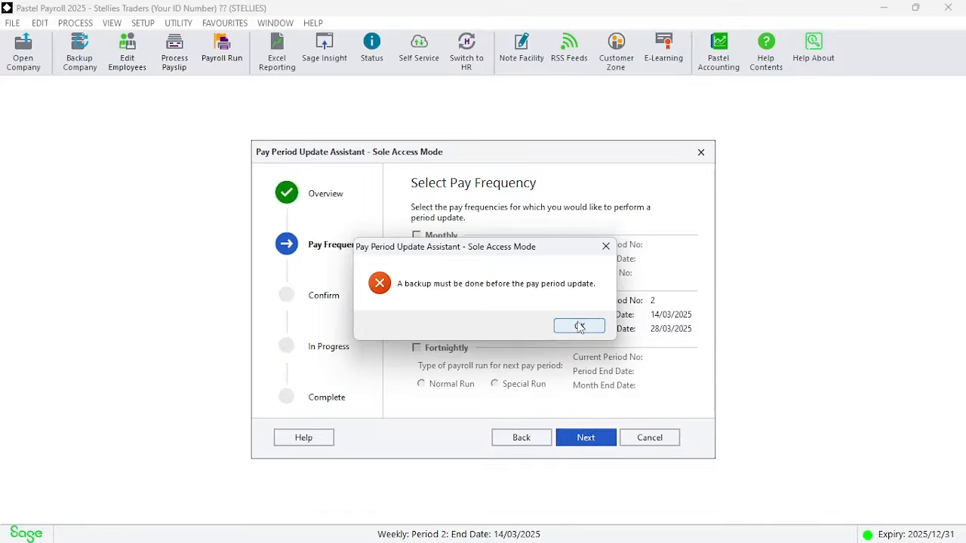
pyautogui.click(579, 326)
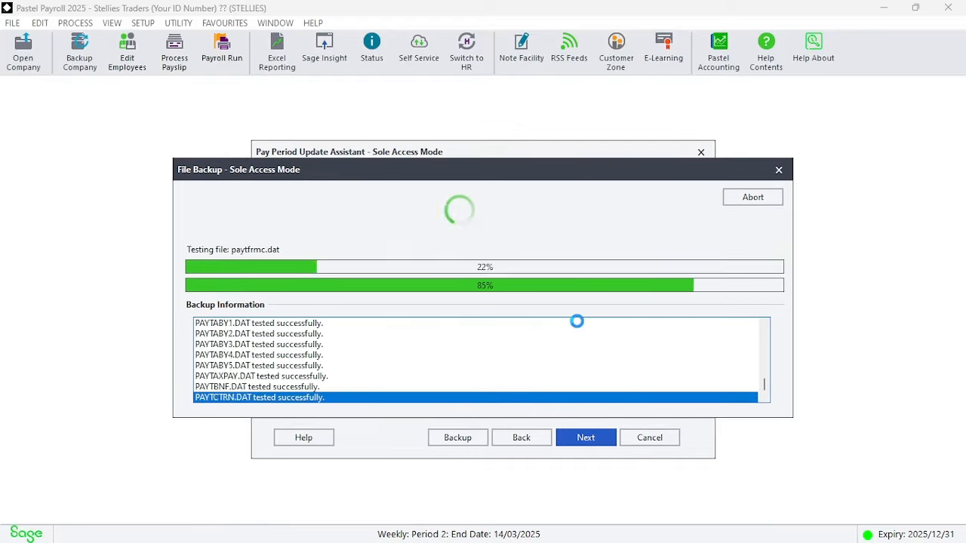
pyautogui.click(568, 436)
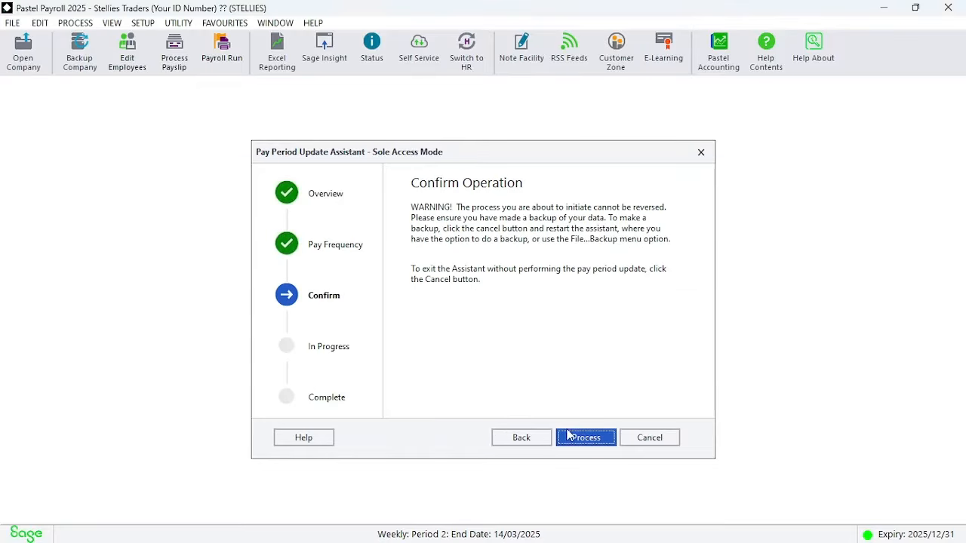
pyautogui.click(590, 440)
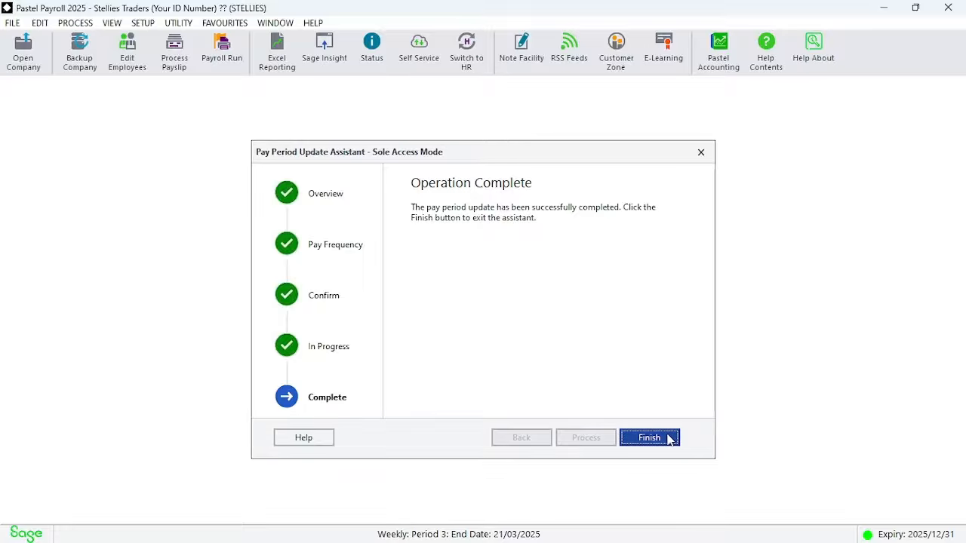
pyautogui.click(669, 440)
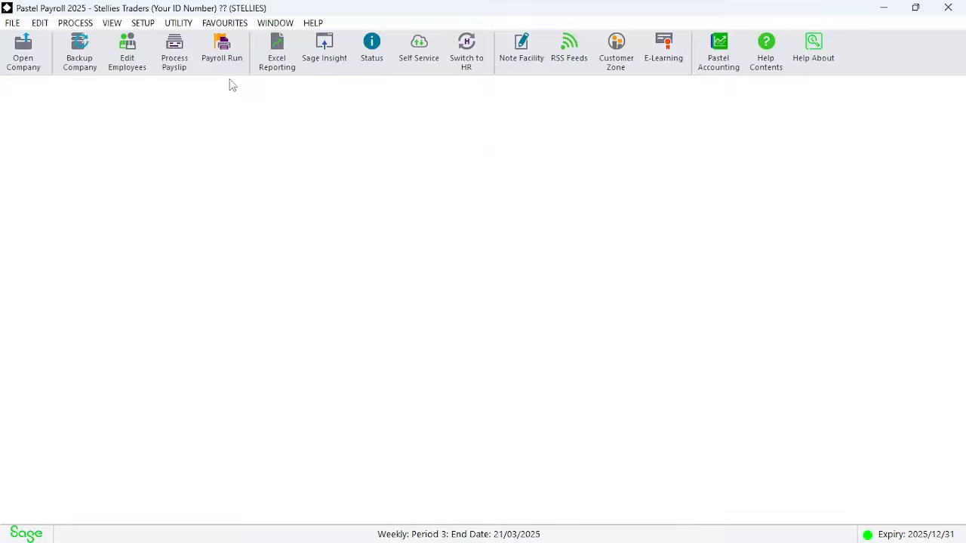
# - Open employee 001's period 3 payslip to review its default transactions, and close it
pyautogui.click(174, 53)
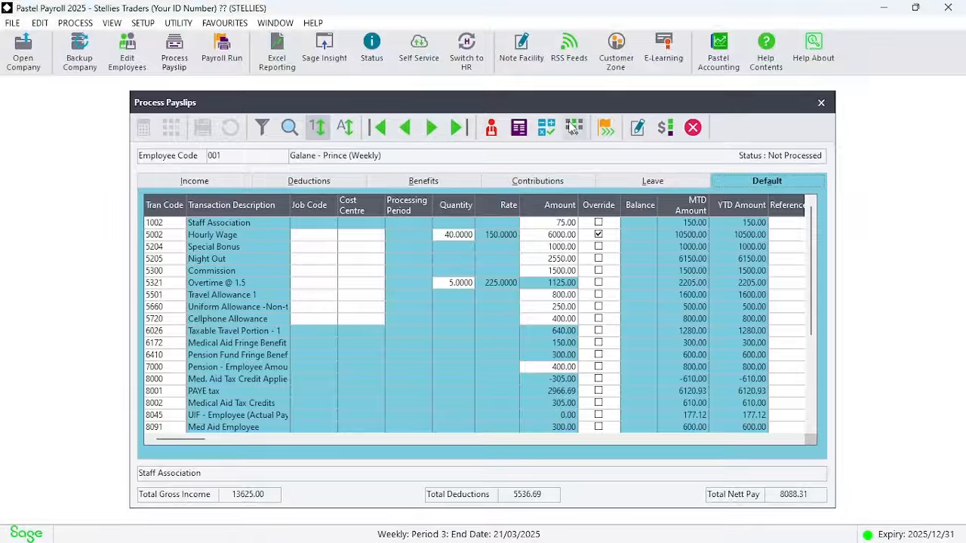
pyautogui.click(821, 103)
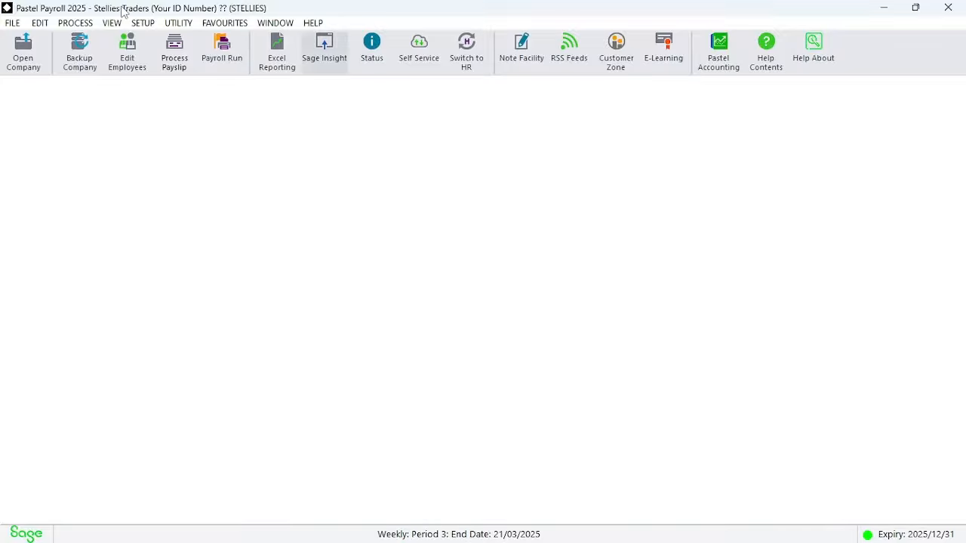
# - Look through the backup files available for restoring in the Payroll BACKUPS folder, and leave without restoring any
pyautogui.click(11, 24)
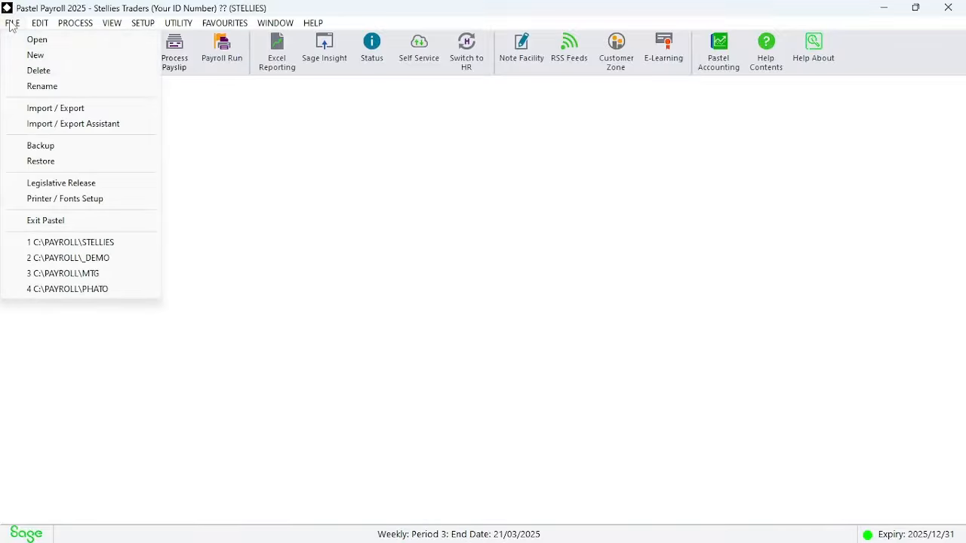
pyautogui.click(41, 161)
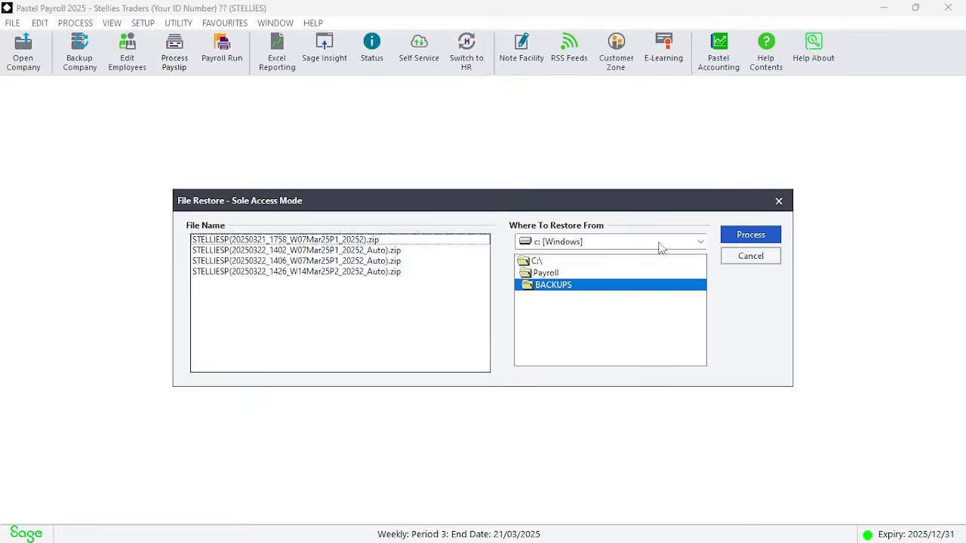
pyautogui.click(738, 257)
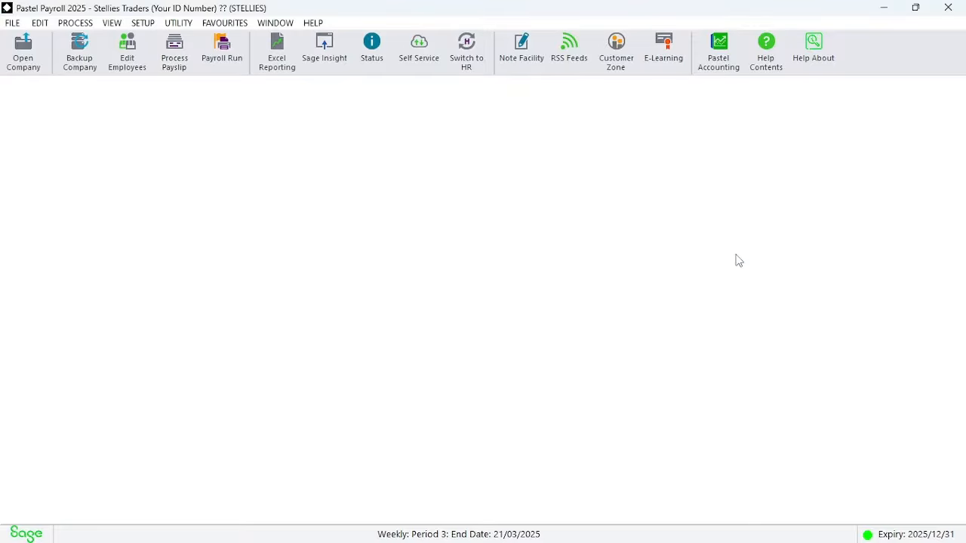